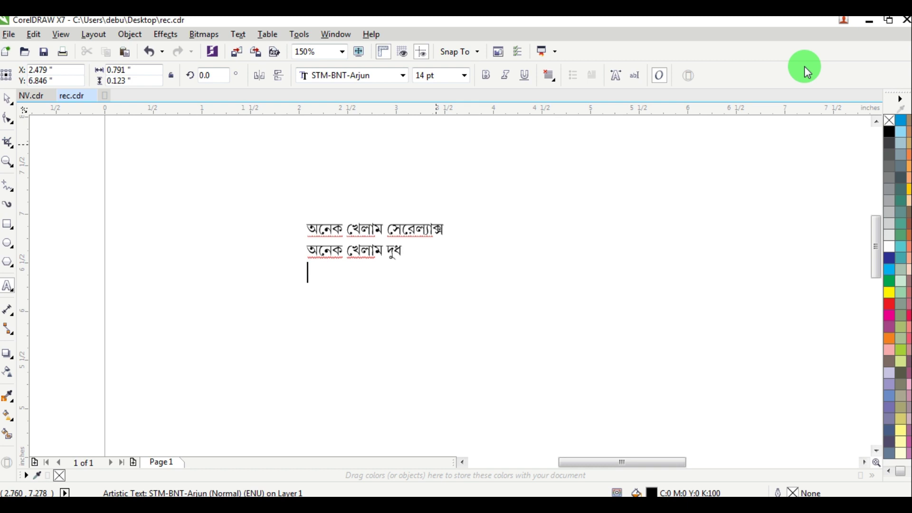
Step: Type the middle poem lines from 'সত্যি বলছি এসব খেতে…' to '…আমার মা এসো…', fixing typos
type("সলতিক্য")
key("BackSpace")
type("ত্যি বলছি এ")
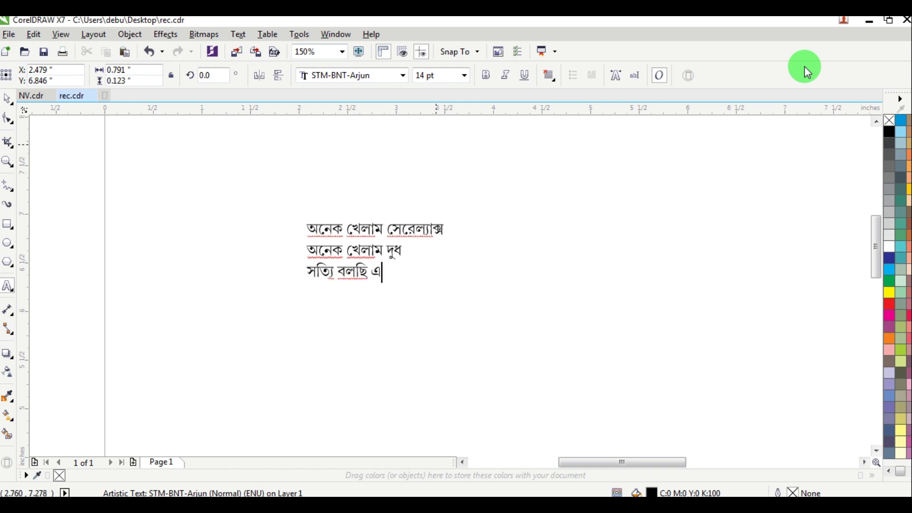
type("সব খেতে")
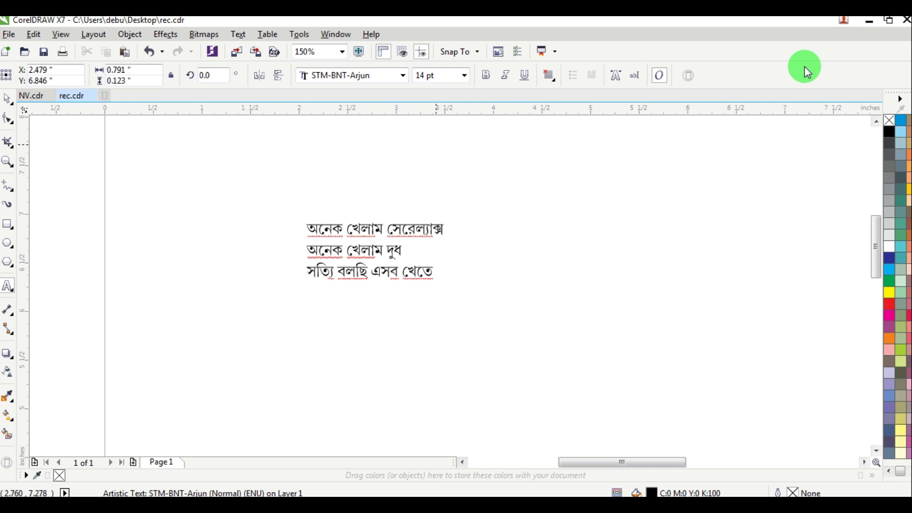
type(" আর লাগে ন")
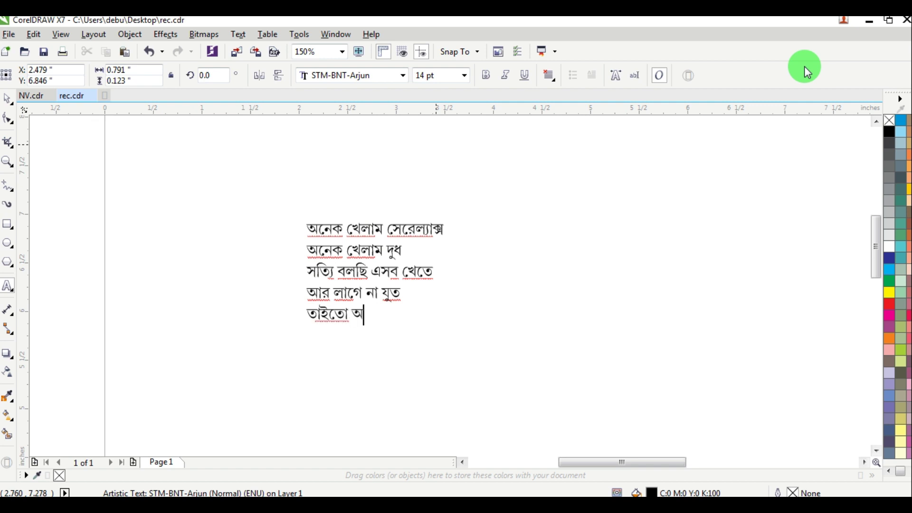
type("া যুত তাইতো আমার ইচ্ছে")
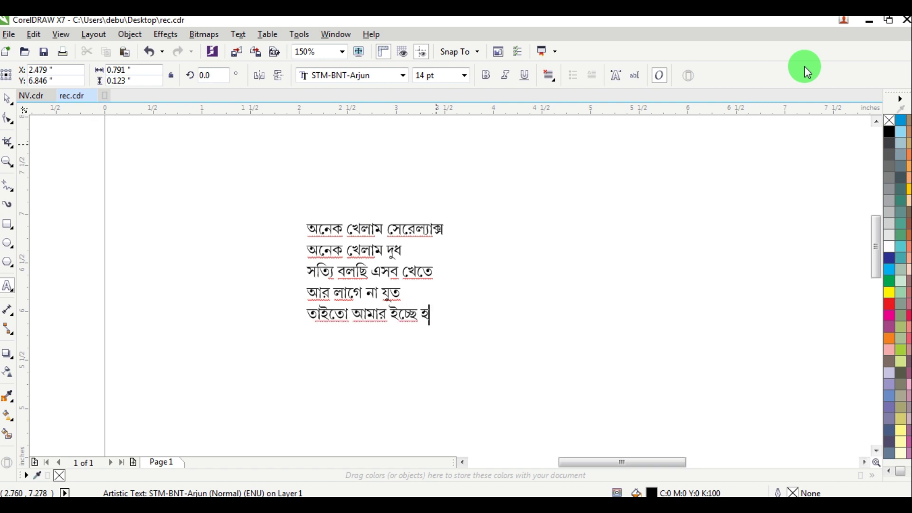
type(" হল খাব আমি ভাত ")
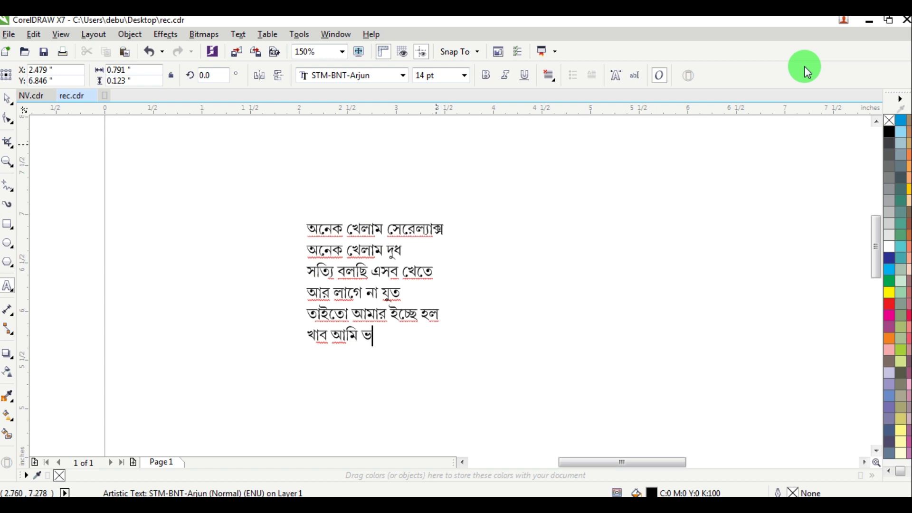
type("গদাদু")
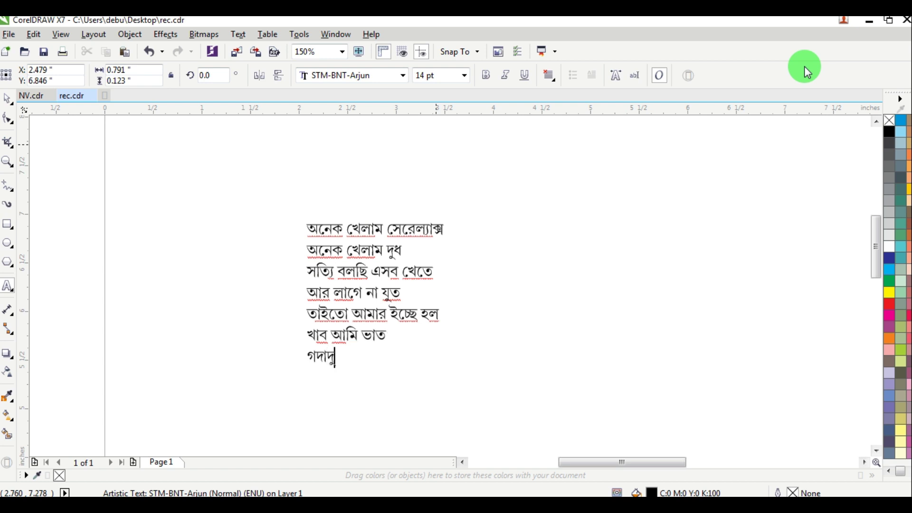
key("BackSpace")
key("BackSpace")
key("BackSpace")
type("দাদু তাই ঠিক করেছে ")
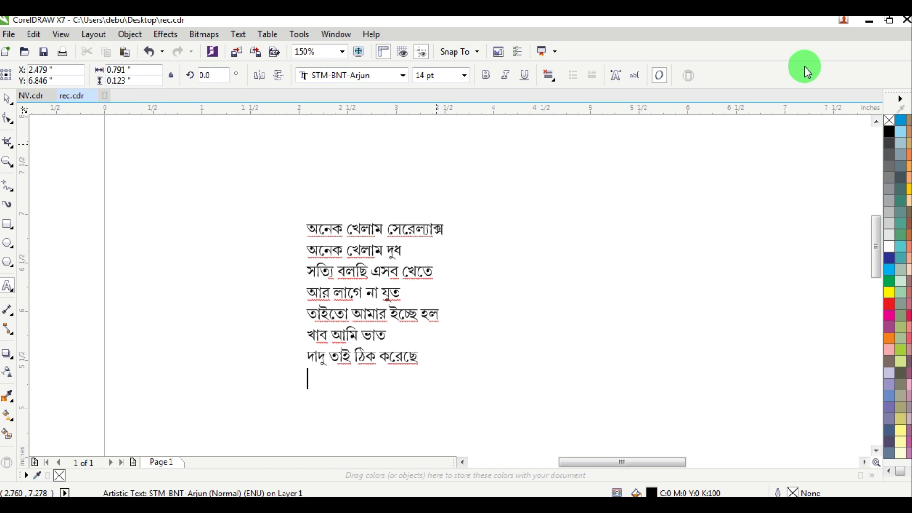
type("আমার মুখে ভাত")
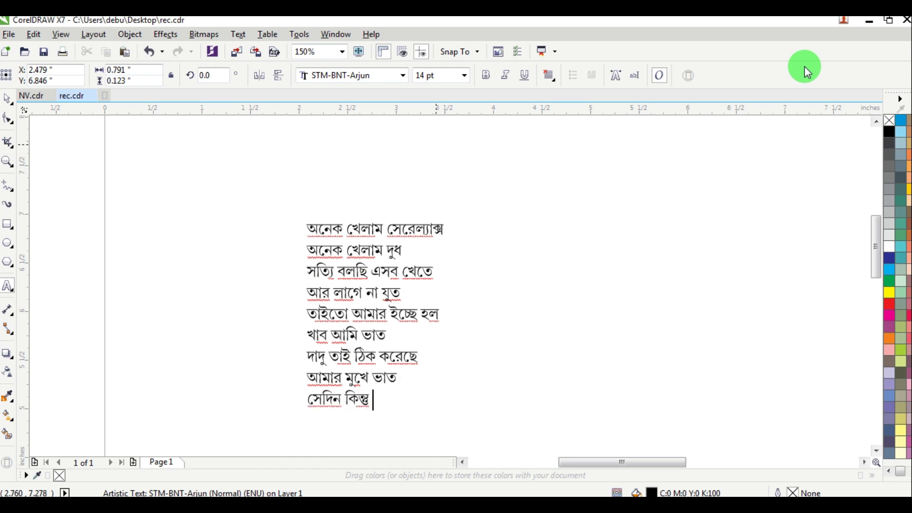
type("এসো সবাই")
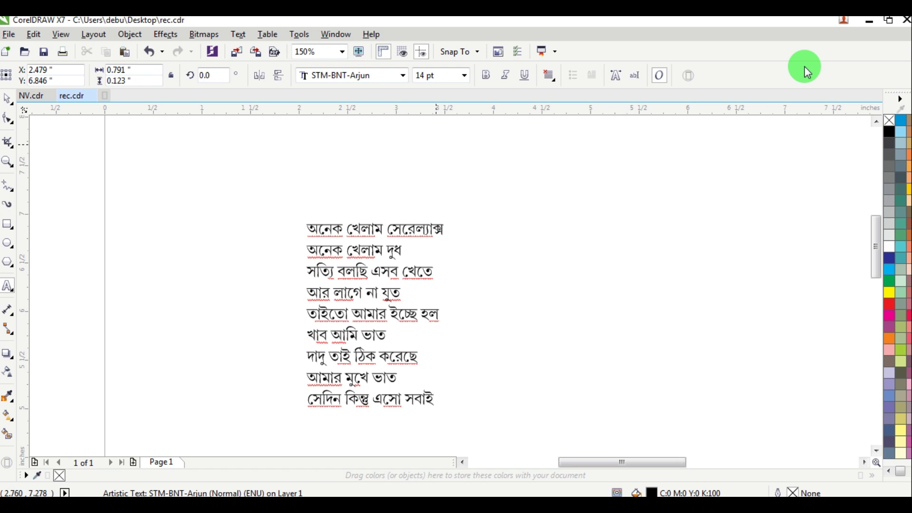
type("মার সাধ")
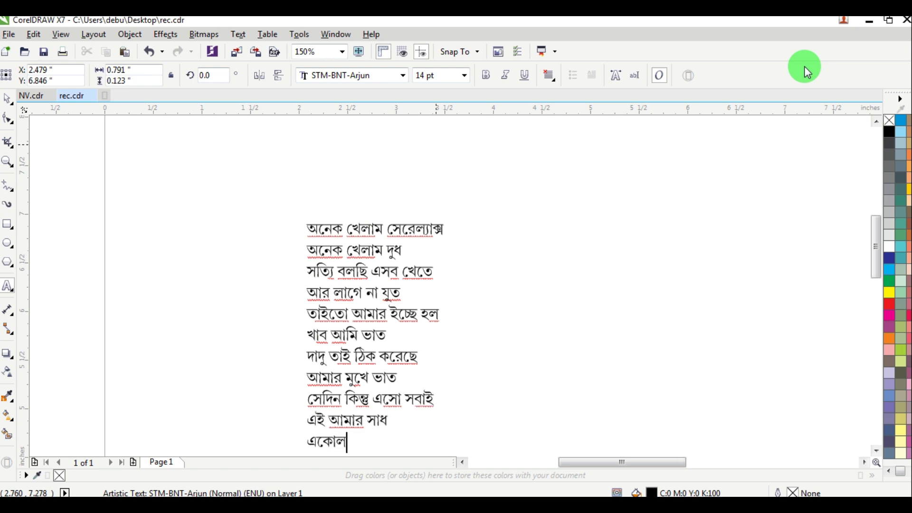
type(" ওকে")
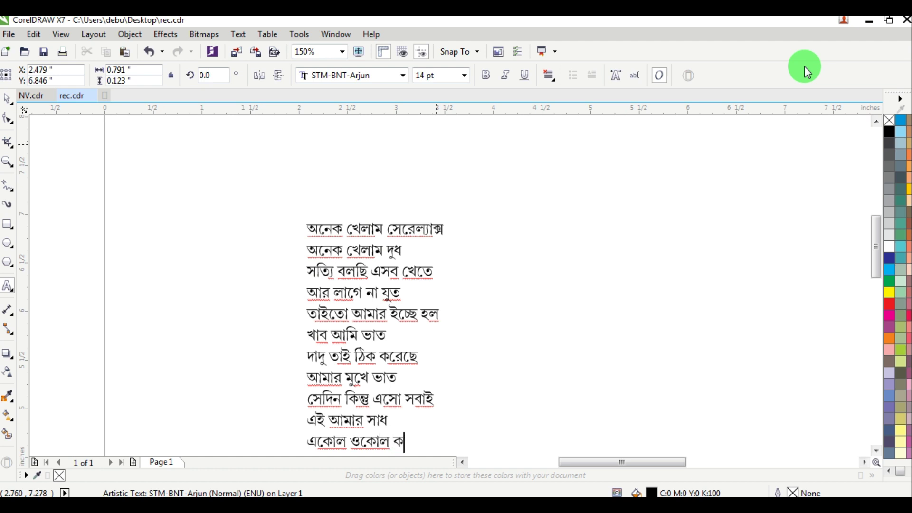
Step: Add the closing line 'কেউ যাবে না বাদ ।।' followed by a dash signature with the child's name
key("Return")
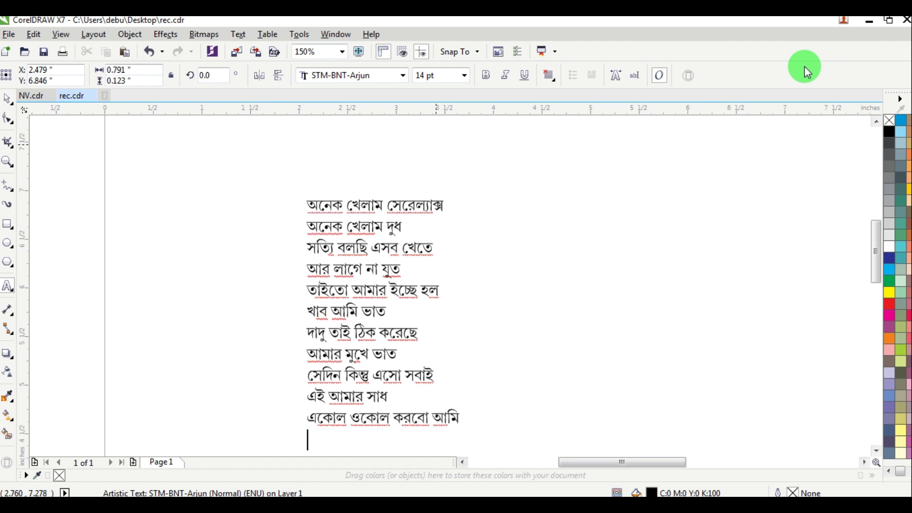
type("কেউ যাবে না বাদ")
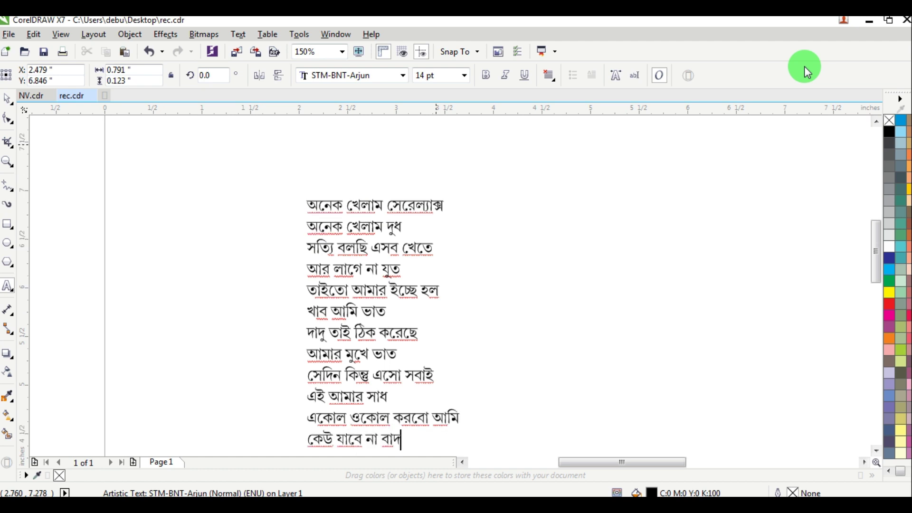
type(" ।।  — প্রিয়াং")
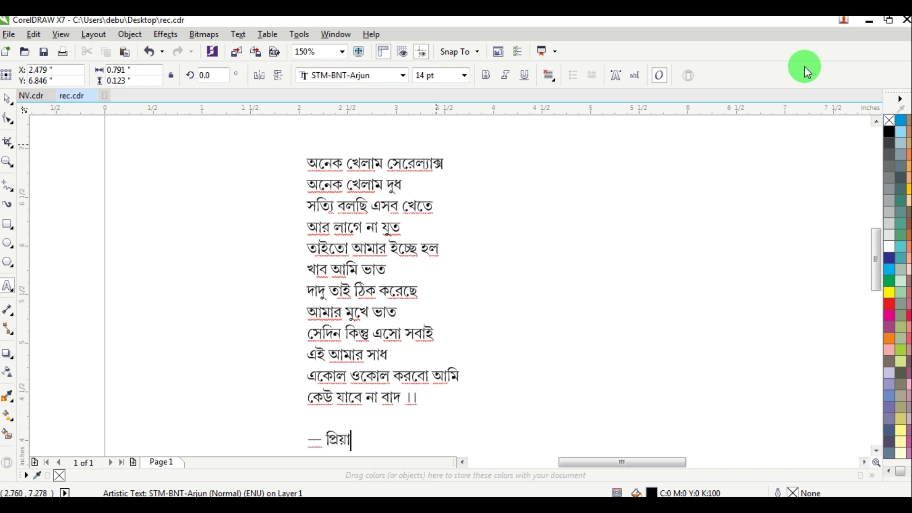
type("শু")
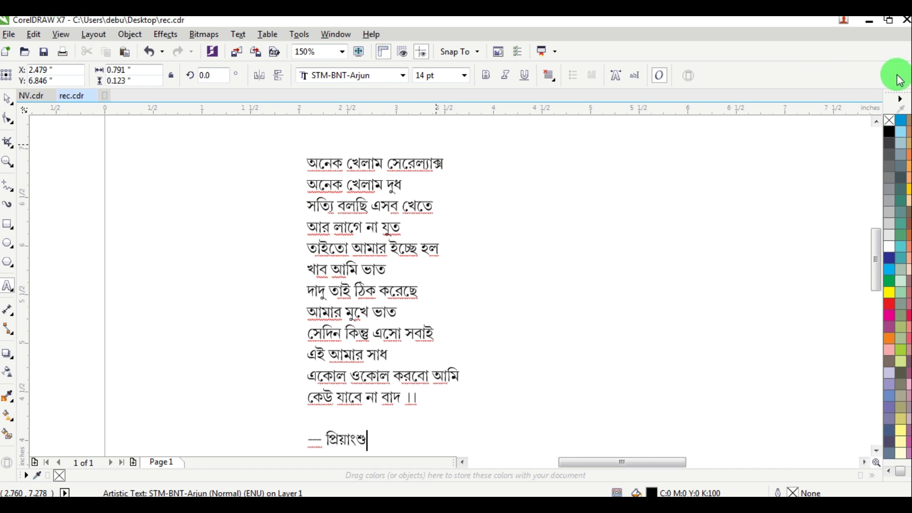
key("F3")
Step: Start a new text block beside the poem with the first entry 'আমি ঃ' and the child's full name
scroll(504, 243, "up", 2)
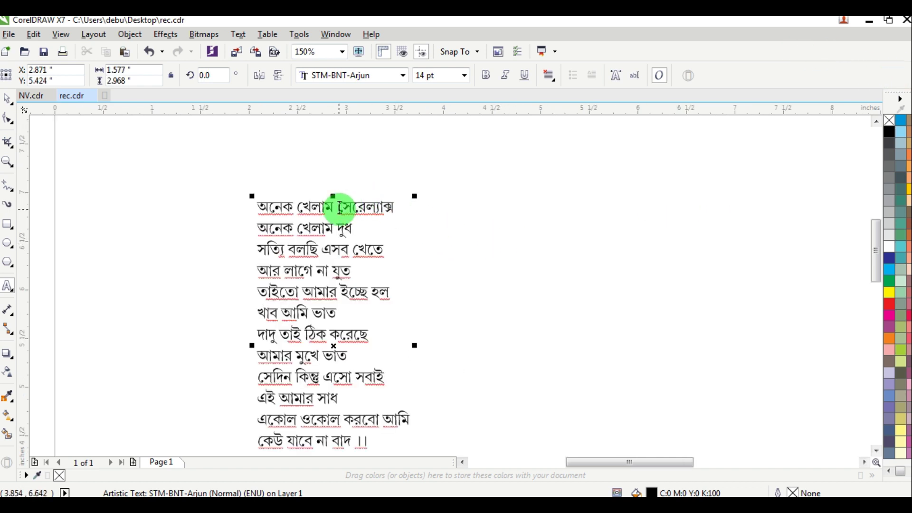
left_click_drag(339, 206, 430, 202)
key("ctrl+c")
left_click(639, 239)
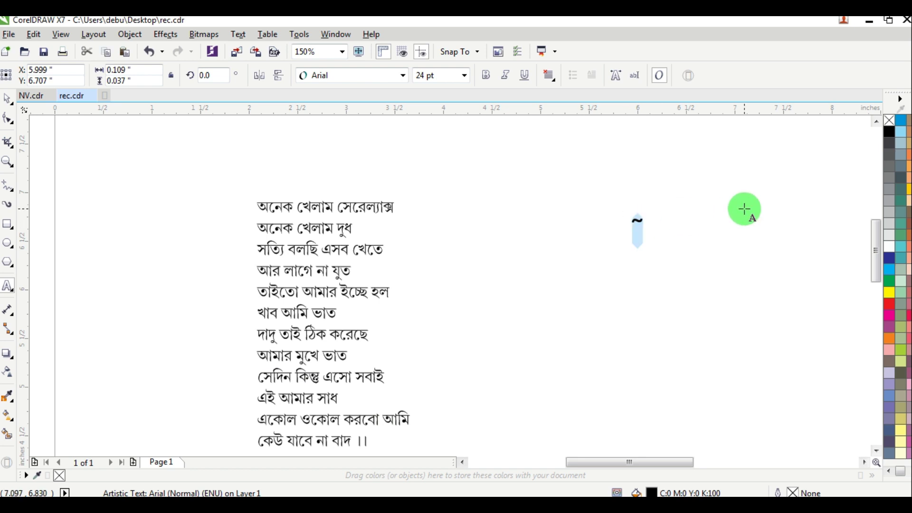
key("ctrl+v")
scroll(673, 230, "up", 2)
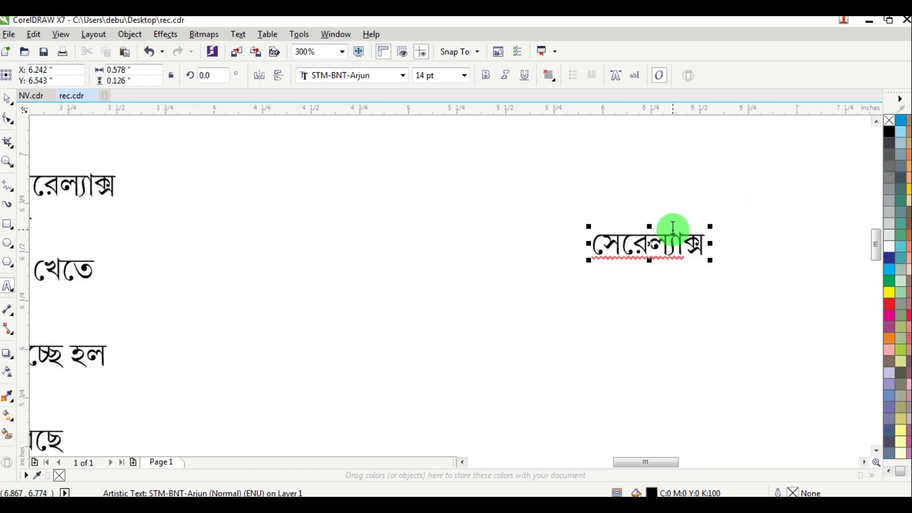
key("ctrl+a")
type("আমি ঃ")
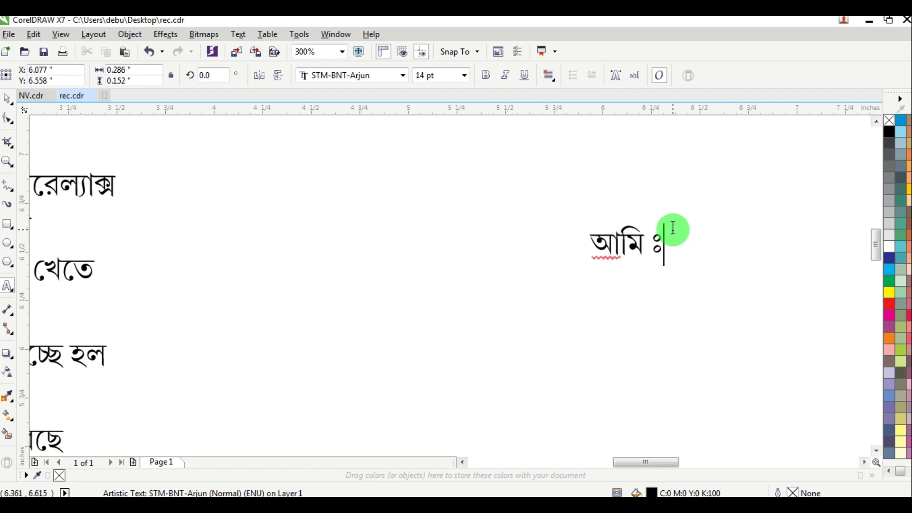
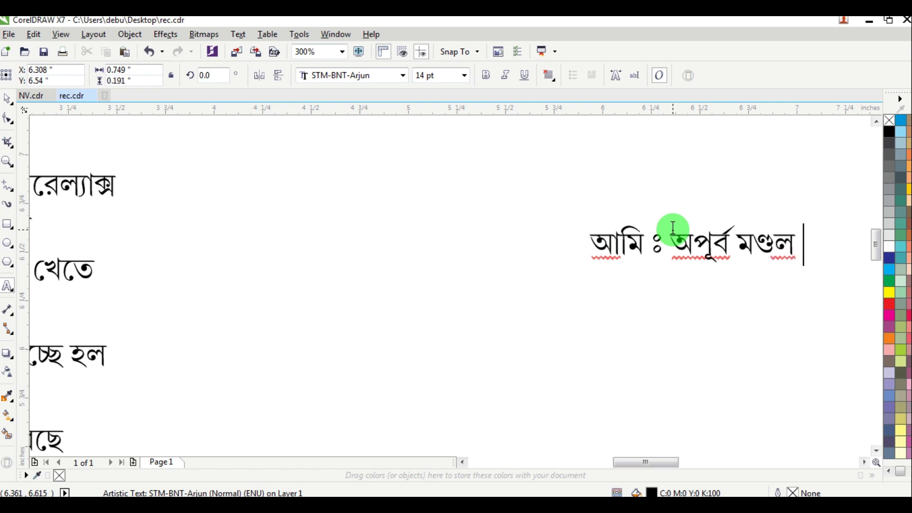
type(" (প্রিয়া")
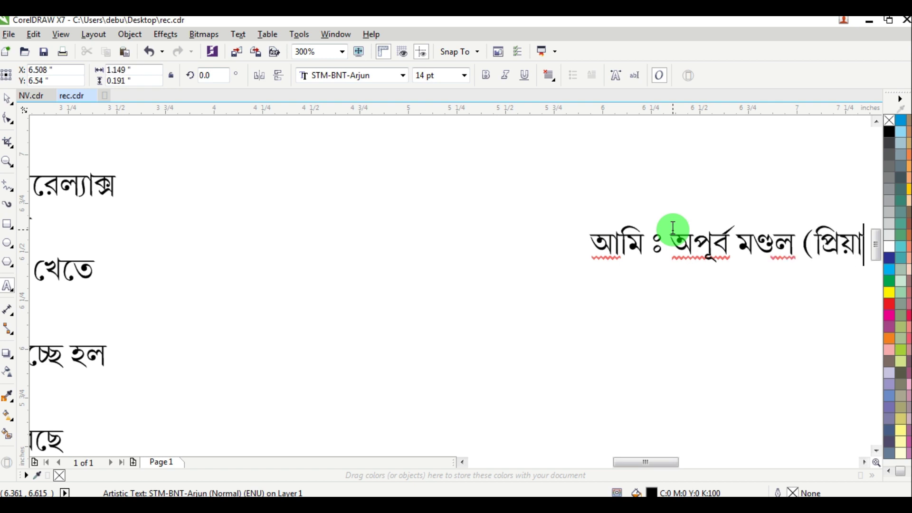
type("ংশু)")
Step: Add the ঠাকুমা, ঠাকুরদা and পিসি / পিসা entries, each followed by the relative's name
key("Escape")
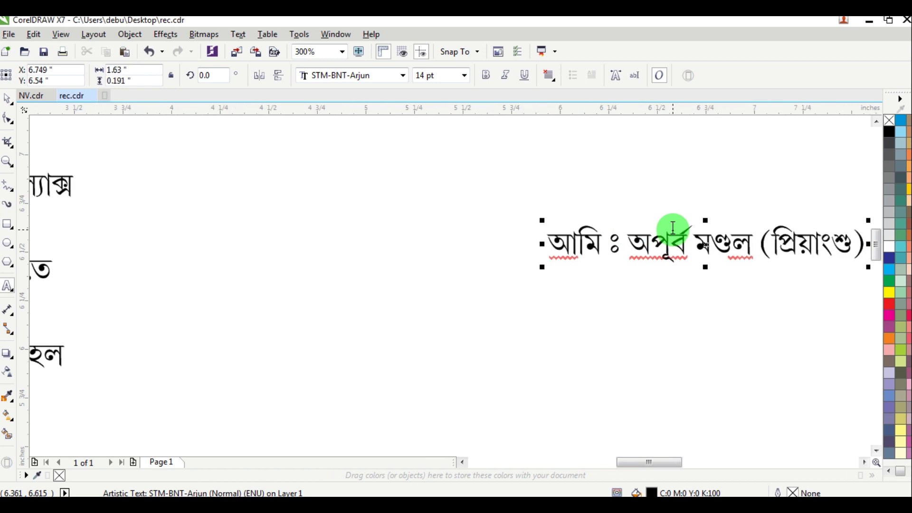
type("ঠাকুমা ঃ")
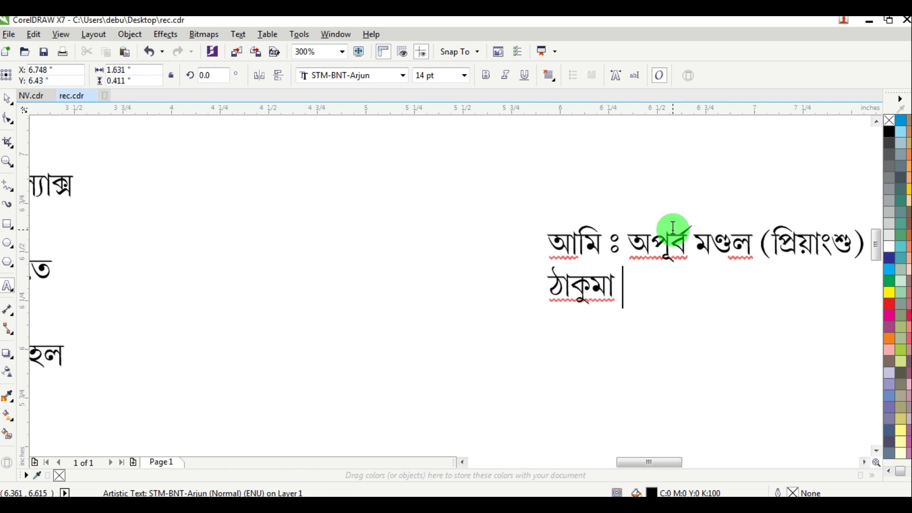
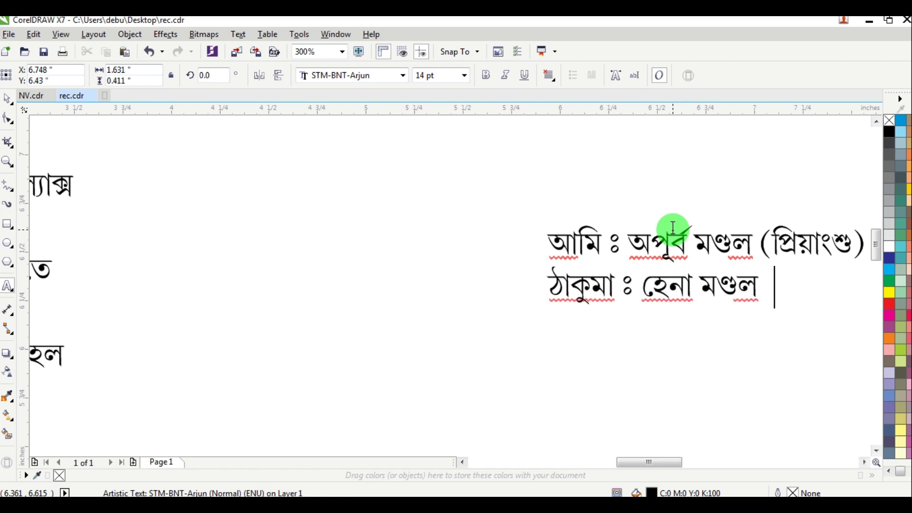
key("Escape")
type("ঠাকুর")
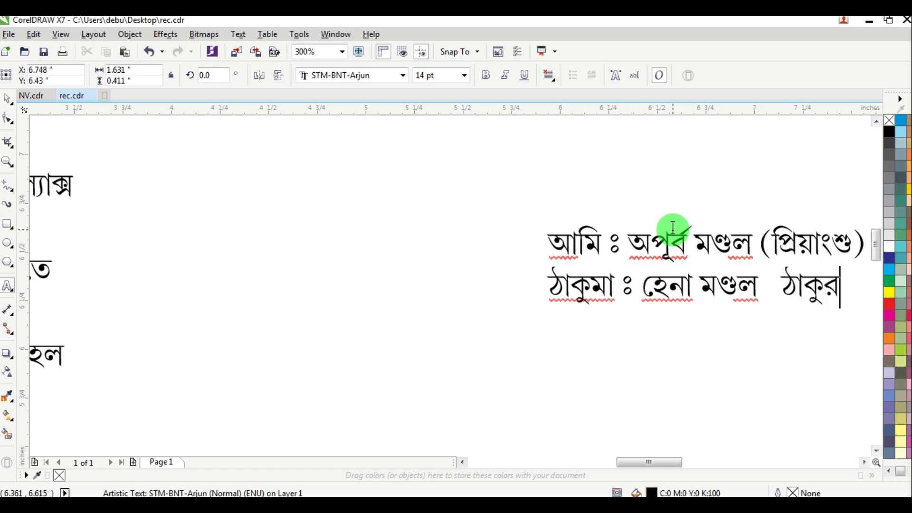
type("দা ঃ")
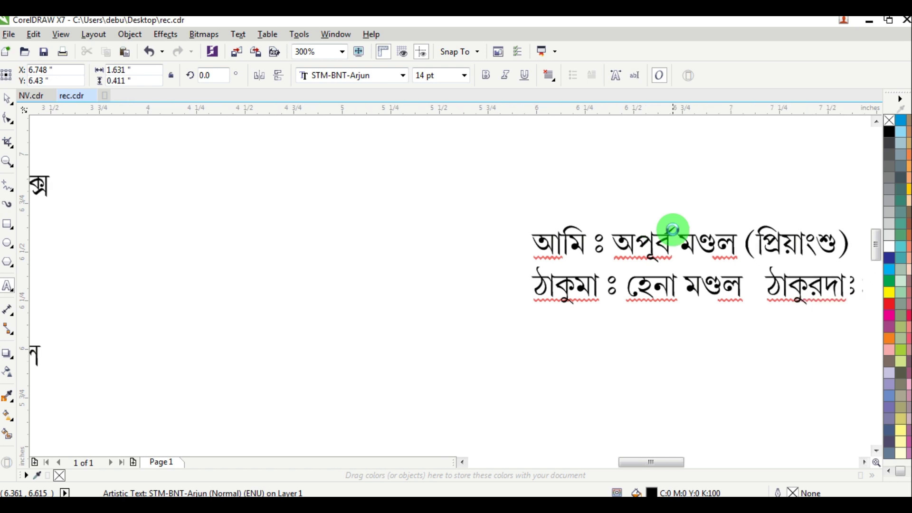
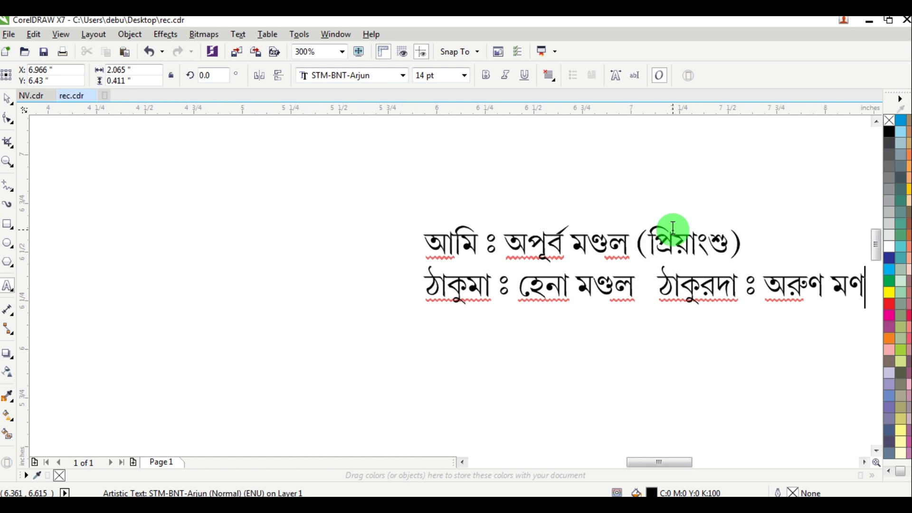
key("Escape")
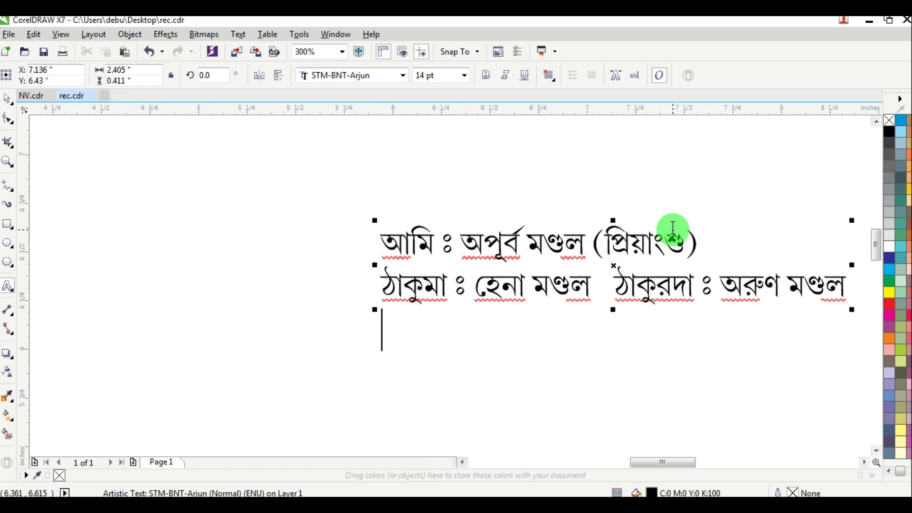
type("পিসি ঃ")
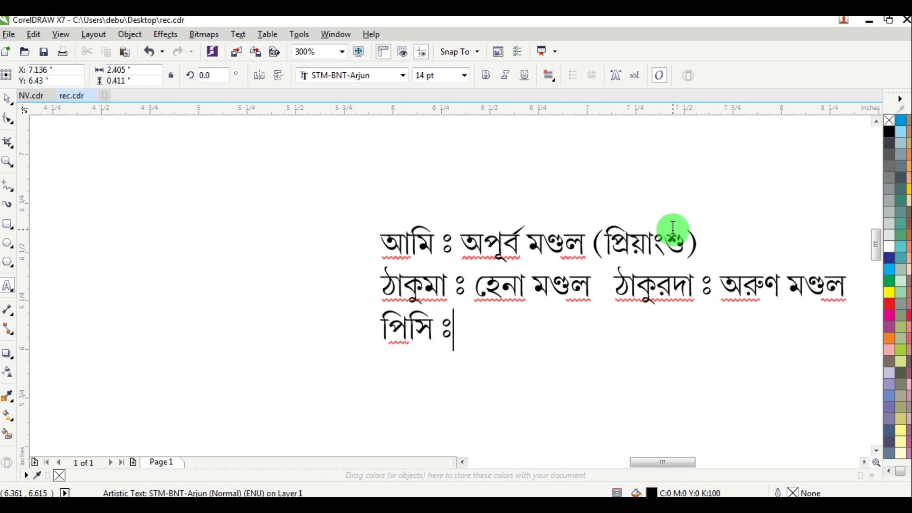
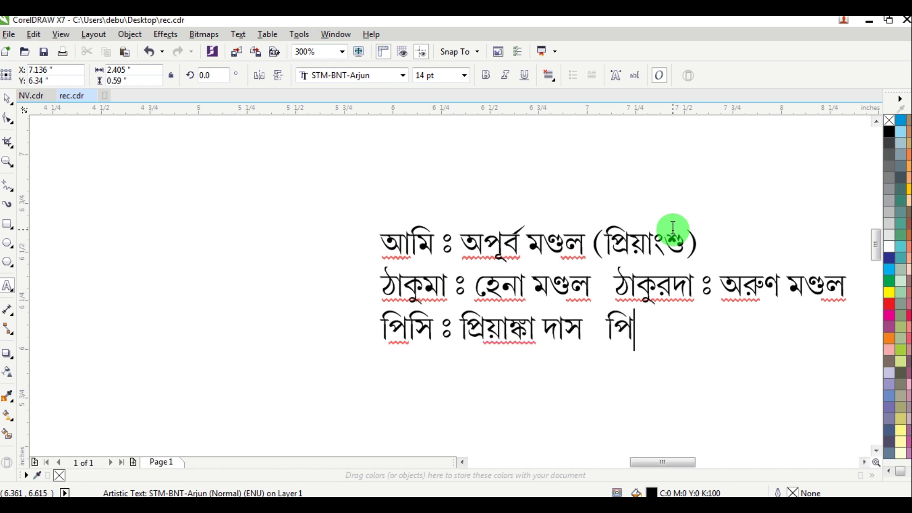
type("সা ঃ")
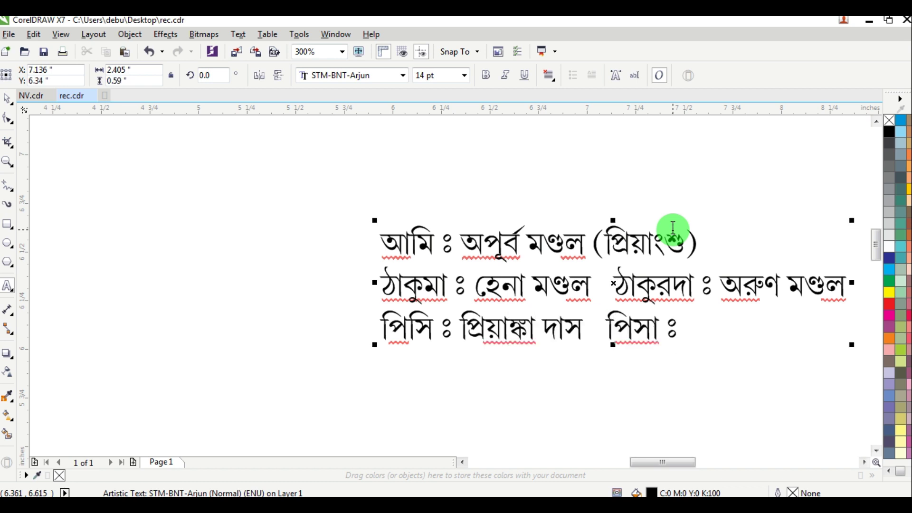
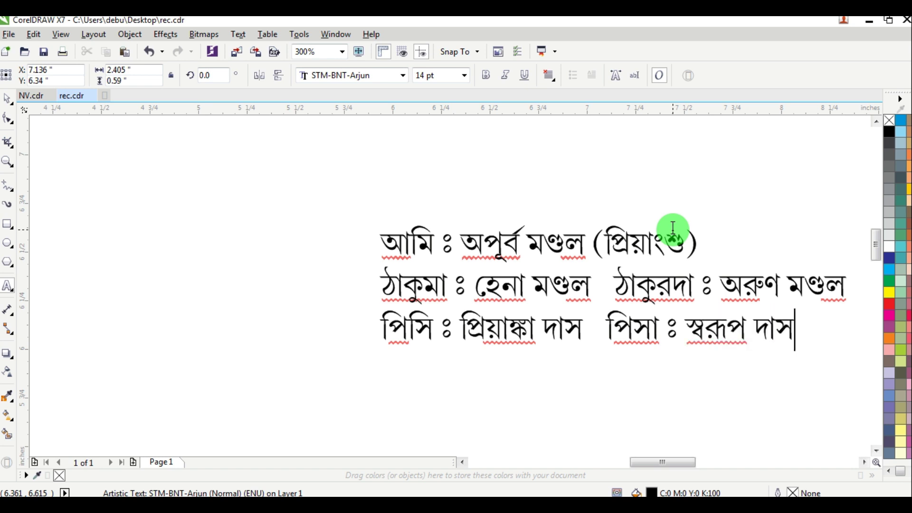
key("Escape")
Step: Add a fourth line with the দাদু and দিদা entries and their names, removing stray characters
key("Return")
type("দাদু ঃ)")
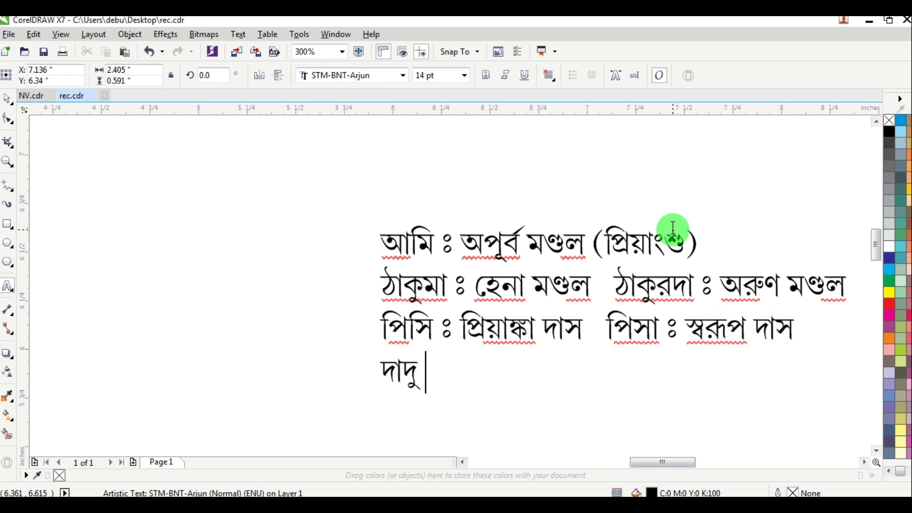
key("BackSpace")
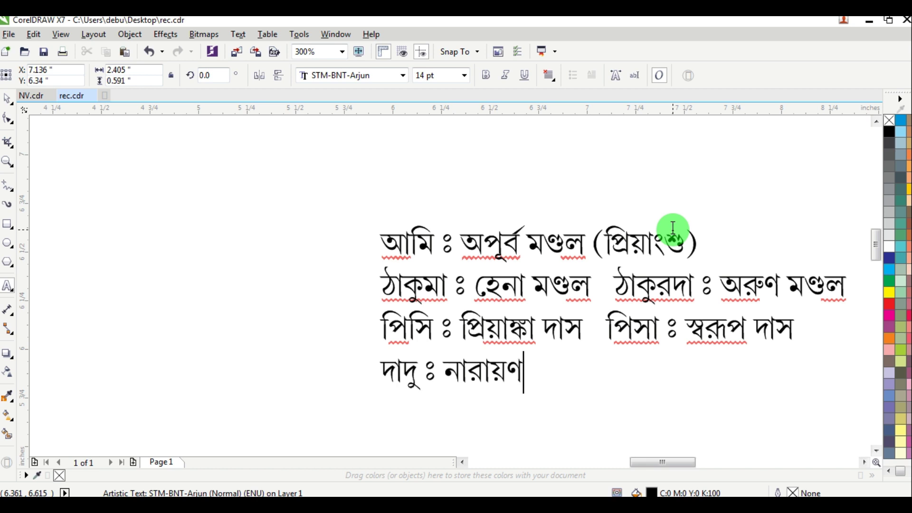
key("Escape")
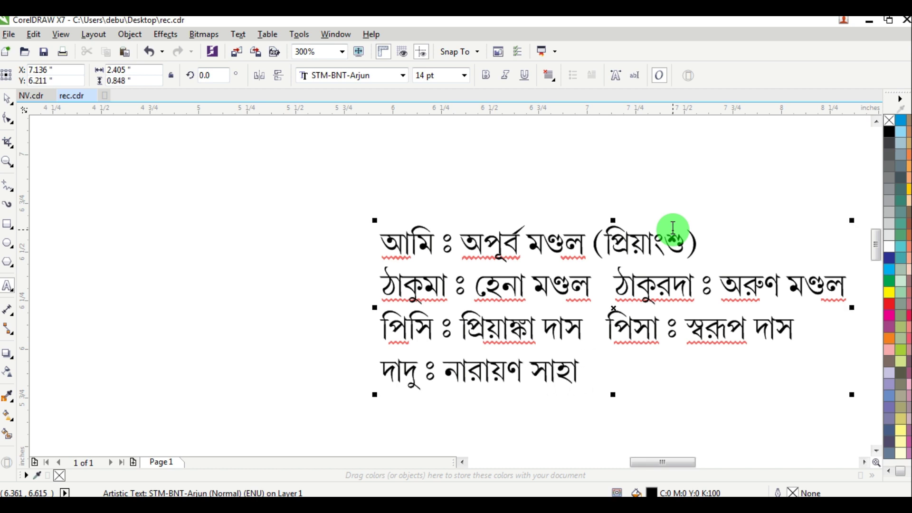
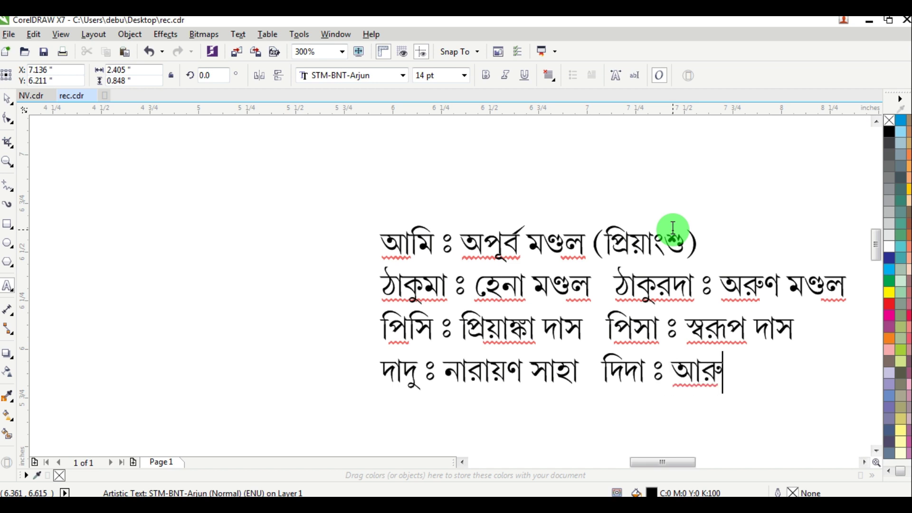
Step: Add the মামা / মাসি and বাবা / মা lines with names, then begin a new text entry below the list
key("Return")
type("মা")
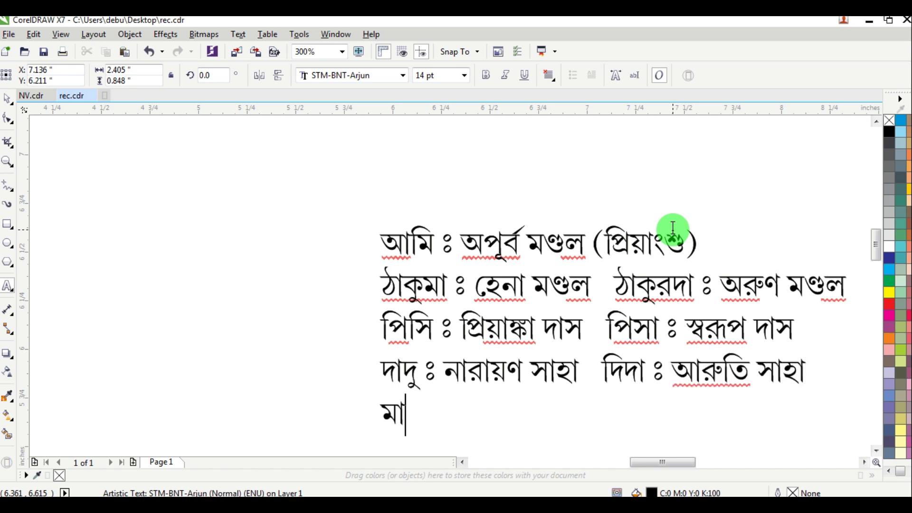
type("মা ঃ ")
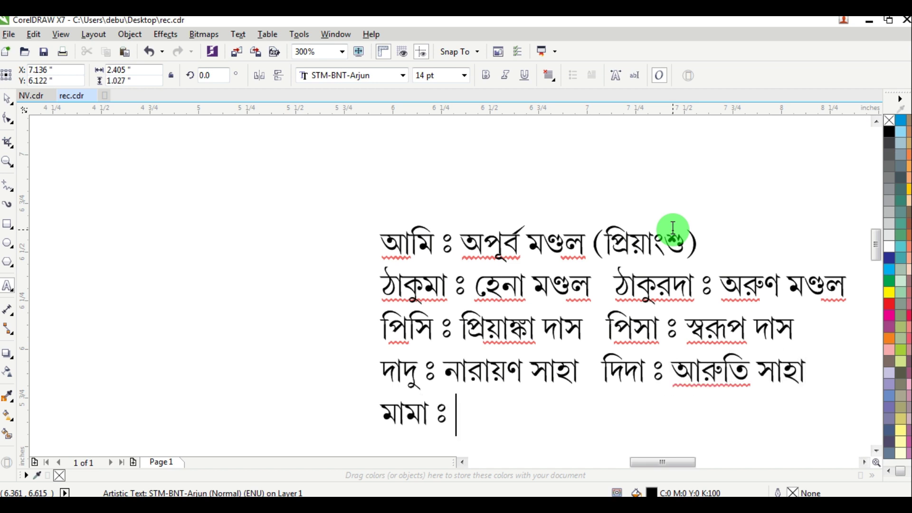
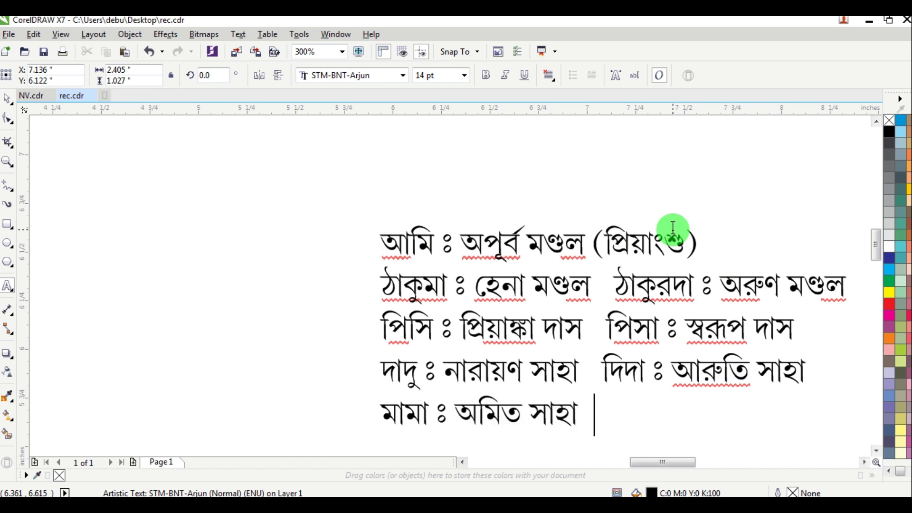
type(" মাসি")
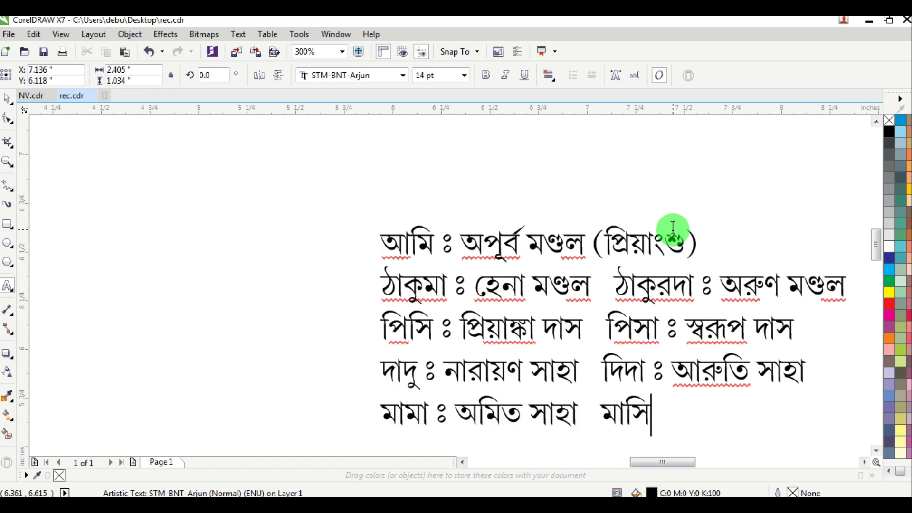
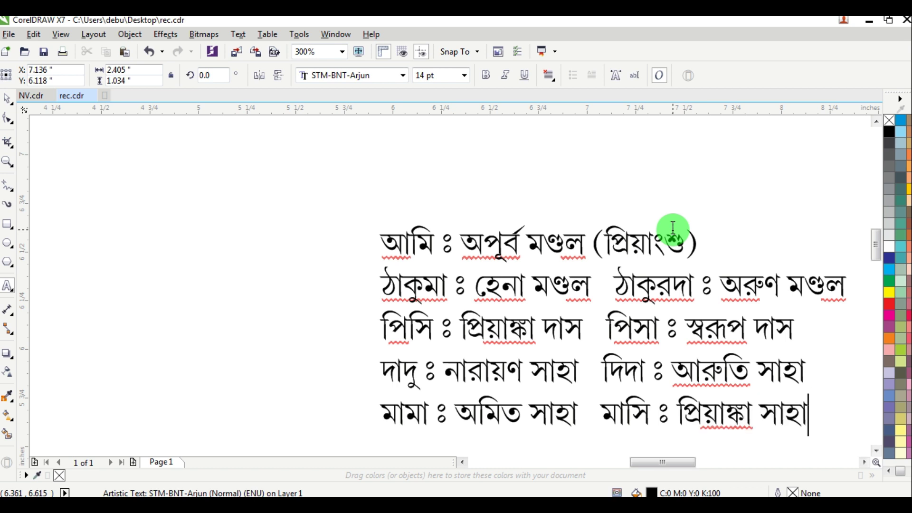
key("Return")
type("বাবা ঃ ")
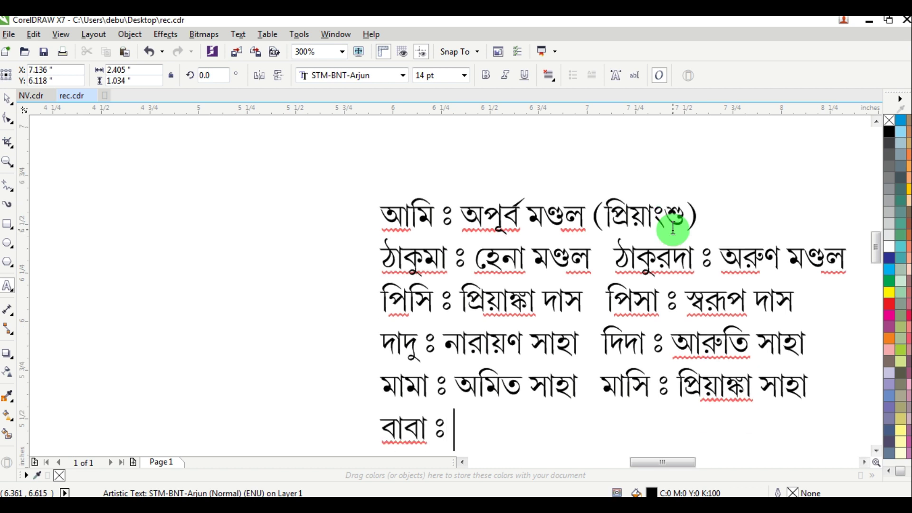
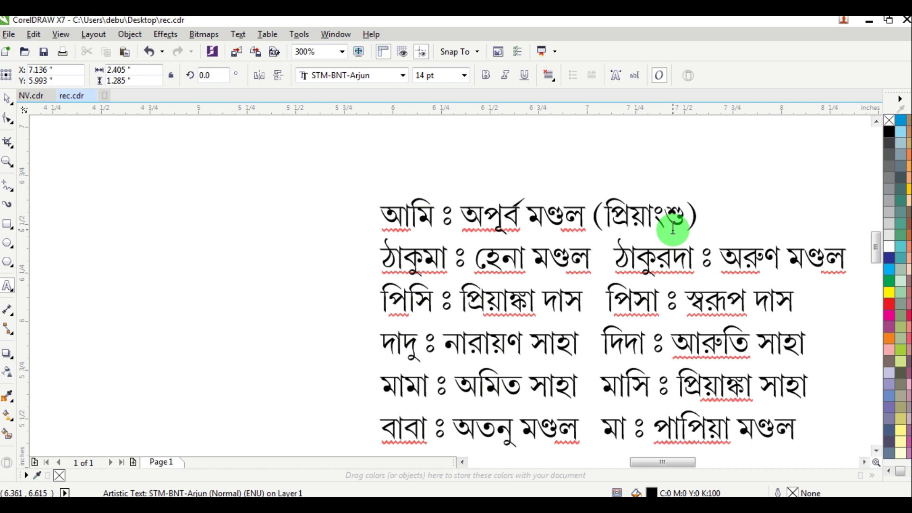
key("ctrl+space")
scroll(712, 316, "down", 3)
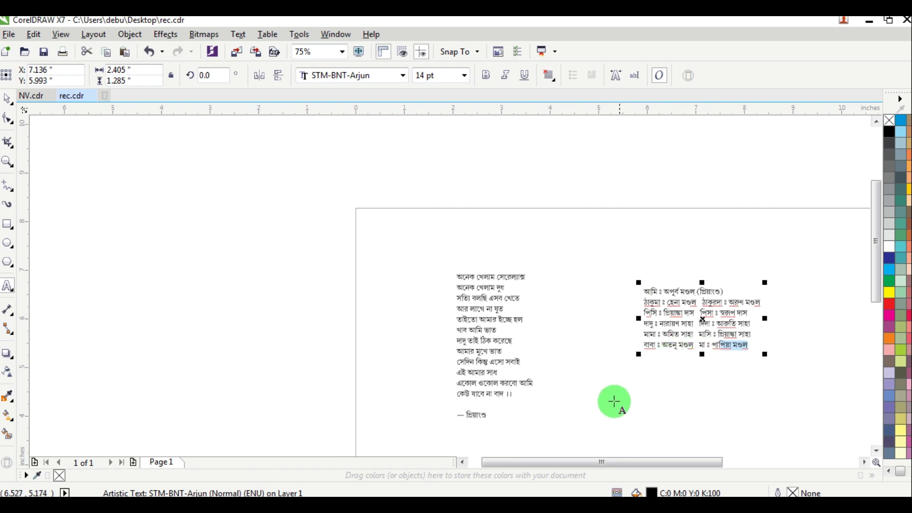
left_click(595, 403)
scroll(617, 397, "up", 3)
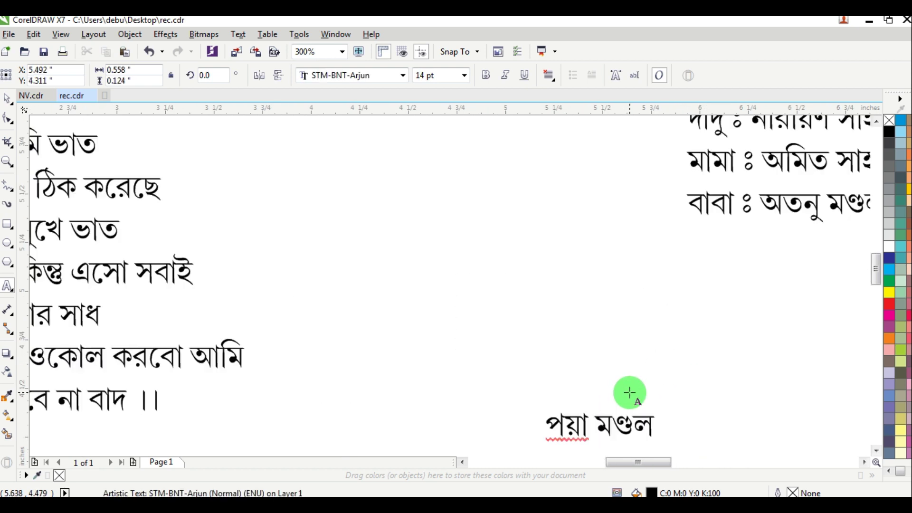
Step: Replace the pasted text with the venue line 'স্থান ঃ রবীন্দ্র সংঘ ক্লাবের মাঠ'
key("ctrl+a")
type("স্থান ঃ")
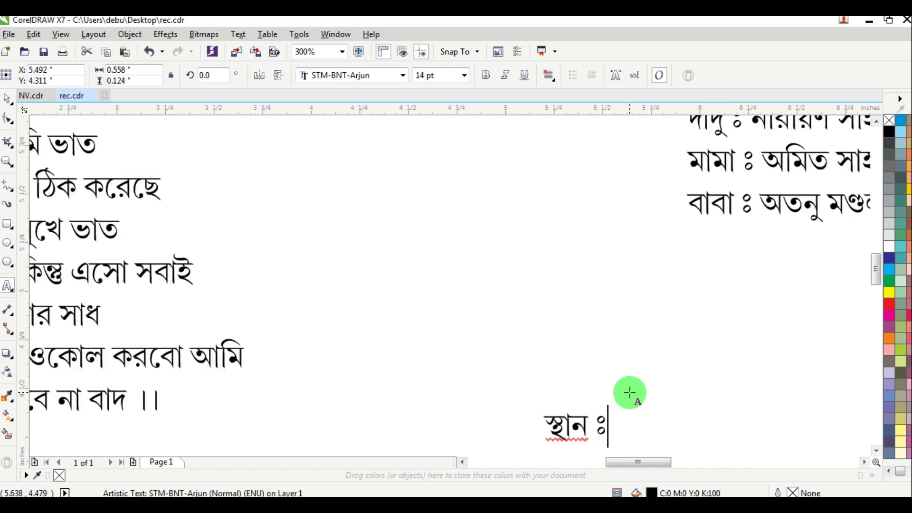
type(" রবীন্দ্র ")
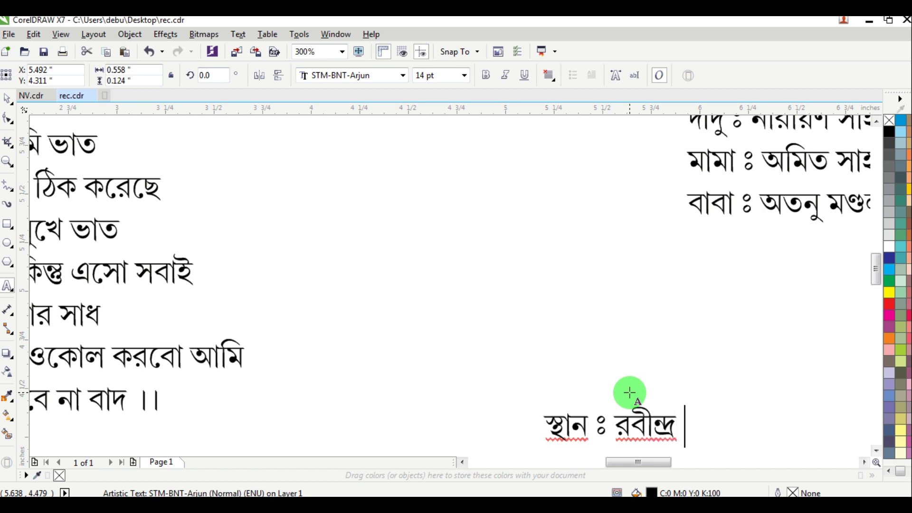
type("সংঘ")
key("Return")
key("BackSpace")
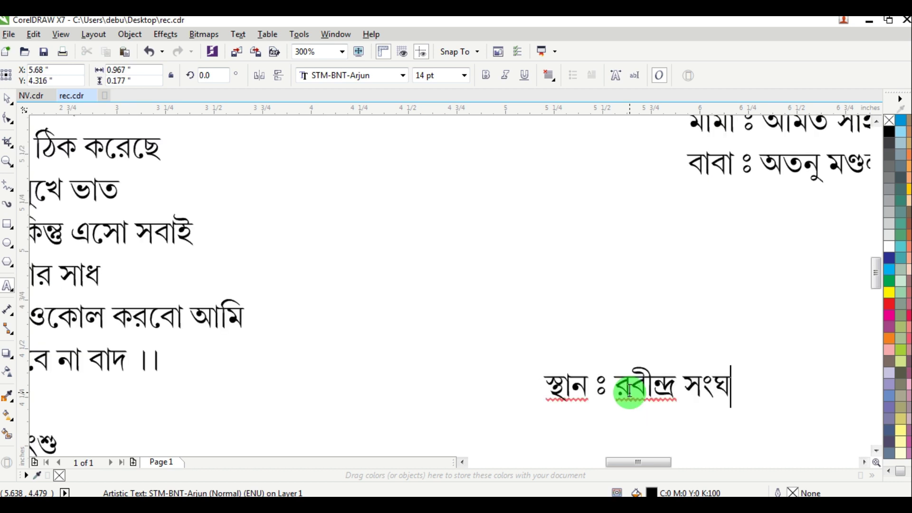
type("ক্লাবের ")
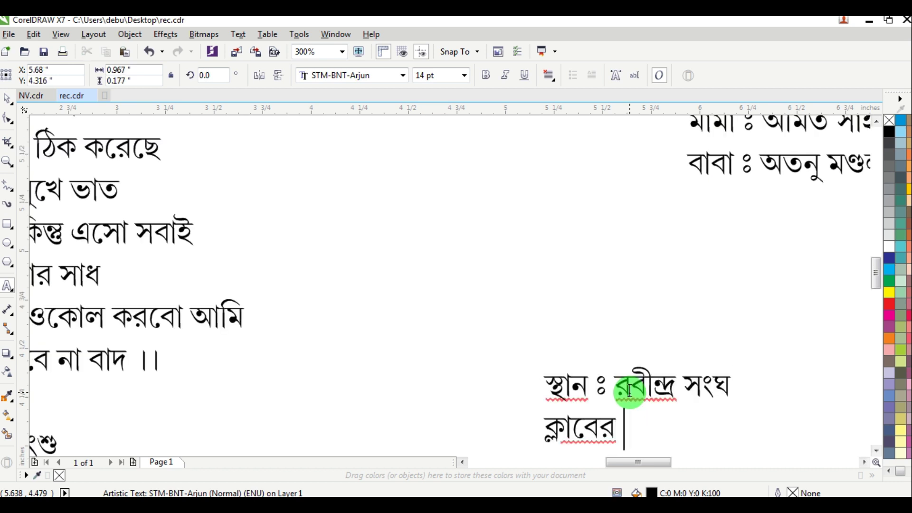
type("মাঠ")
key("Return")
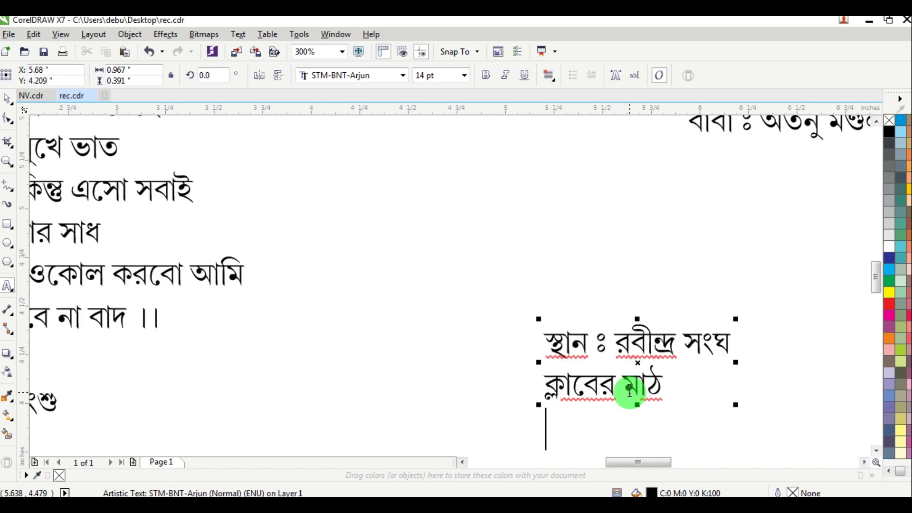
key("BackSpace")
key("BackSpace")
key("Return")
type("থ")
key("BackSpace")
key("BackSpace")
key("alt+shift")
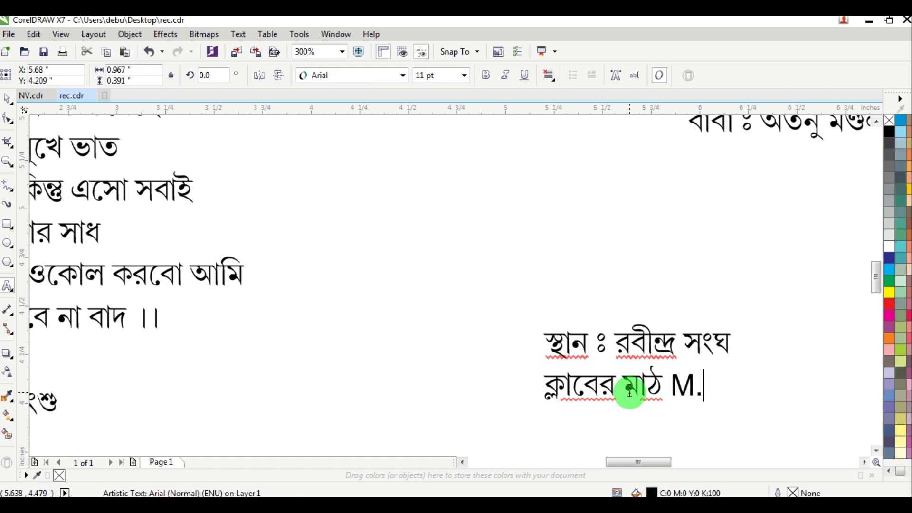
Step: Add an 'M.' line below the venue and enter the two mobile numbers
key("Left")
key("Left")
key("Return")
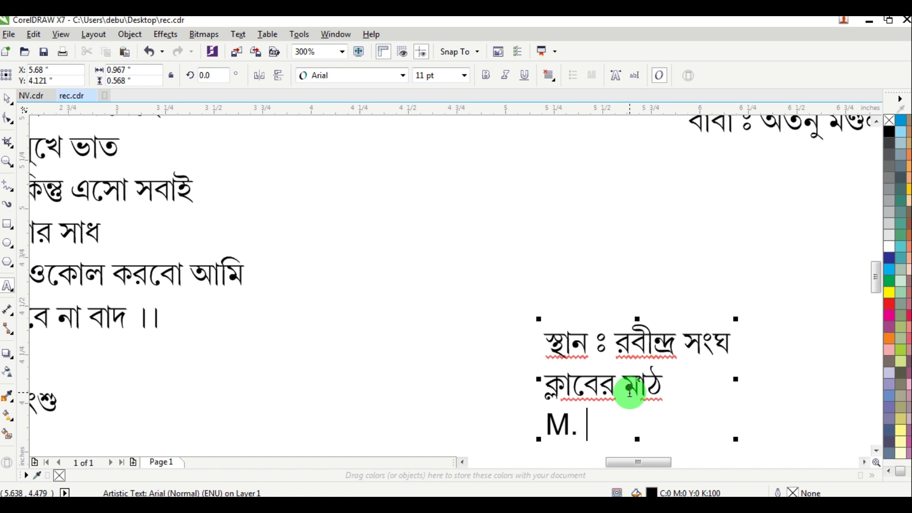
key("ctrl+space")
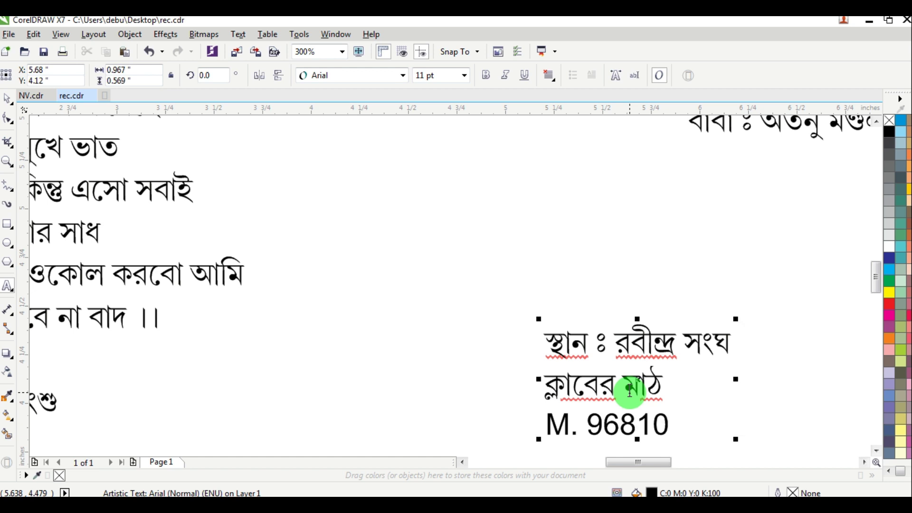
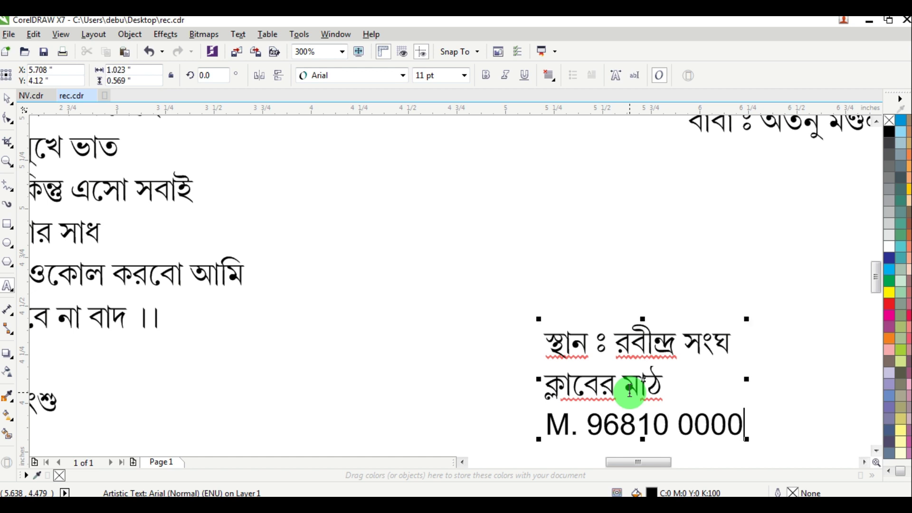
key("shift+Left")
key("shift+Left")
key("shift+Left")
key("shift+Left")
key("shift+Left")
key("shift+Left")
key("shift+Left")
key("shift+Left")
key("shift+Left")
key("shift+Left")
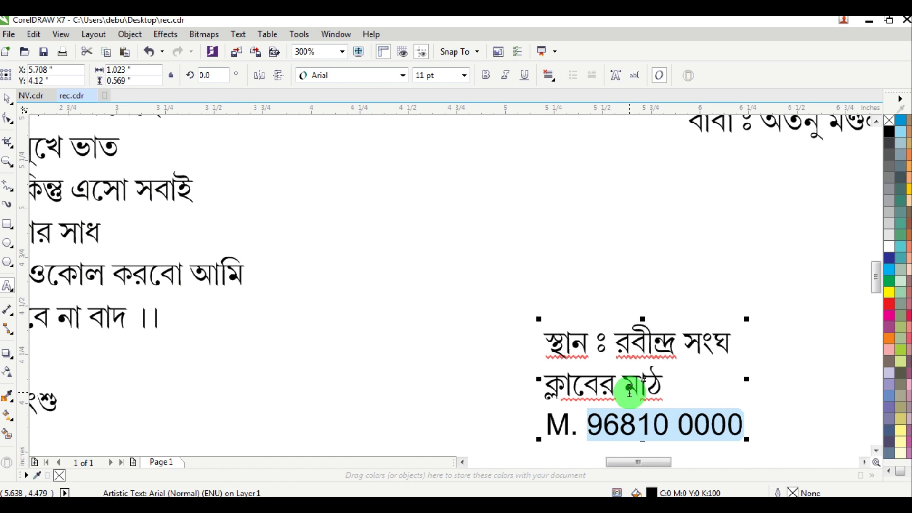
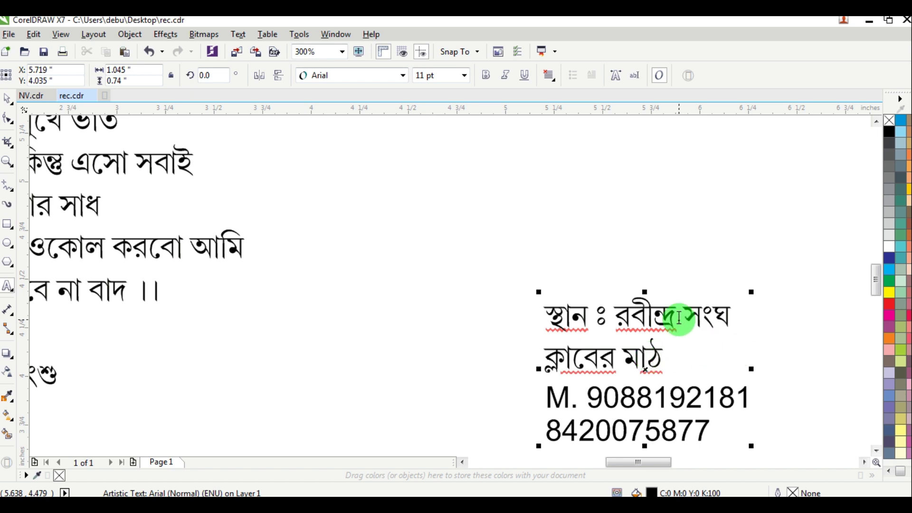
Step: Create a new text block on empty canvas reading '১৪ই মাঘ, ১৪২৬'
left_click_drag(678, 309, 779, 320)
key("ctrl+c")
left_click(307, 345)
key("ctrl+v")
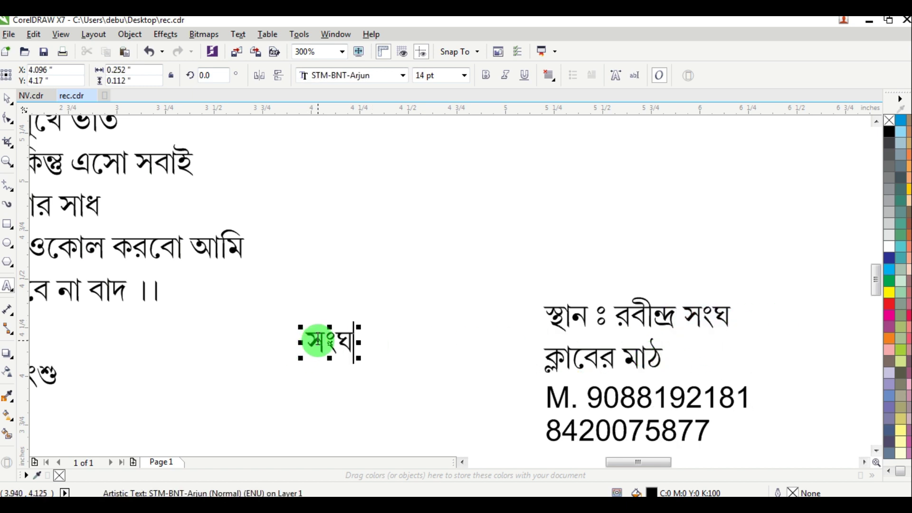
scroll(318, 340, "up", 1)
key("ctrl+a")
type("১৪")
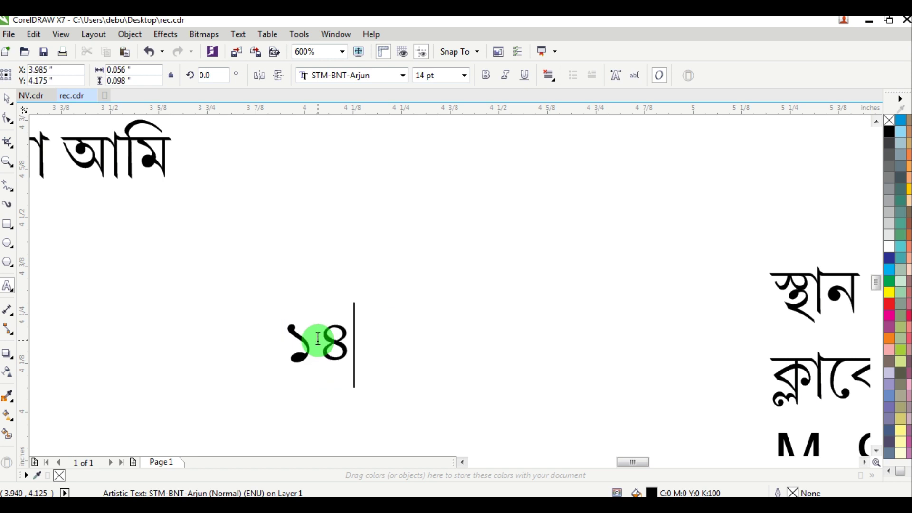
type("চত্ব")
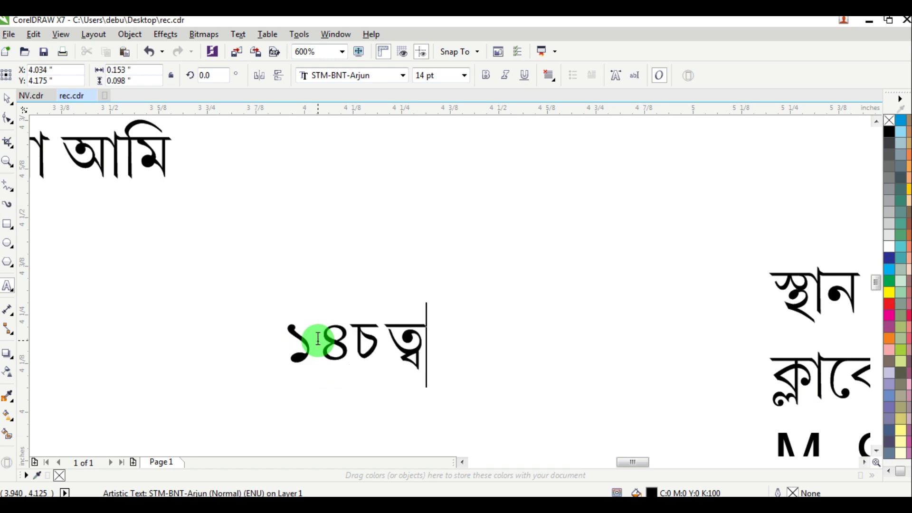
key("BackSpace")
key("BackSpace")
key("BackSpace")
key("BackSpace")
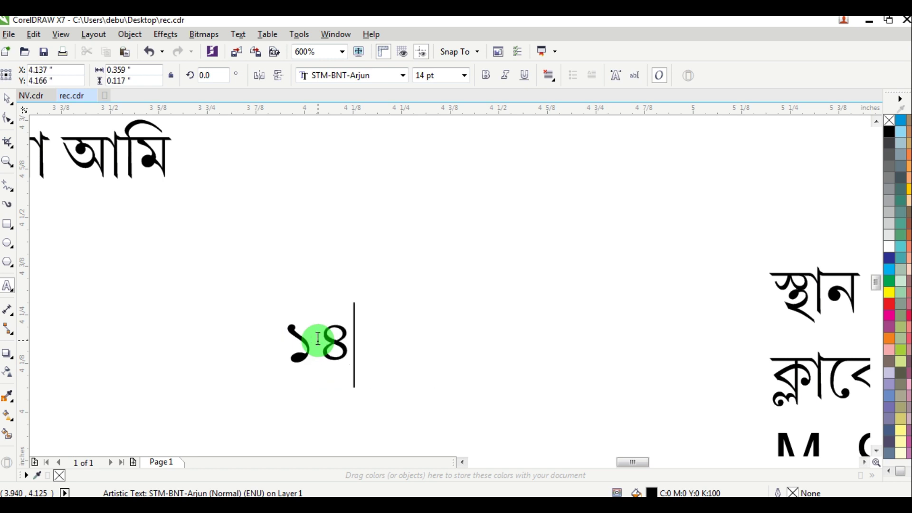
type("ই মাঘ, ১৪২৬")
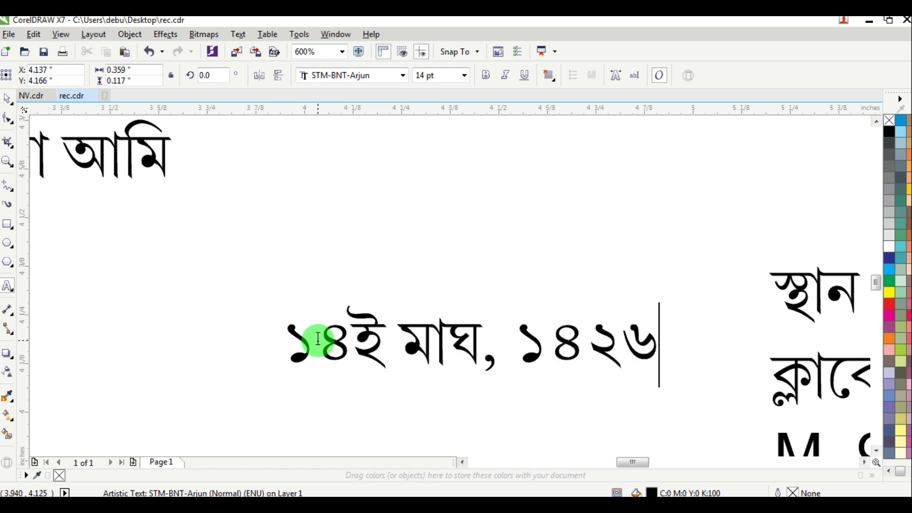
Step: Add the date lines '২৯শে জানুয়ারী' and '২০২০ বুধবার মধ্যাহ্নে' below the first line
key("Escape")
type(",")
key("Return")
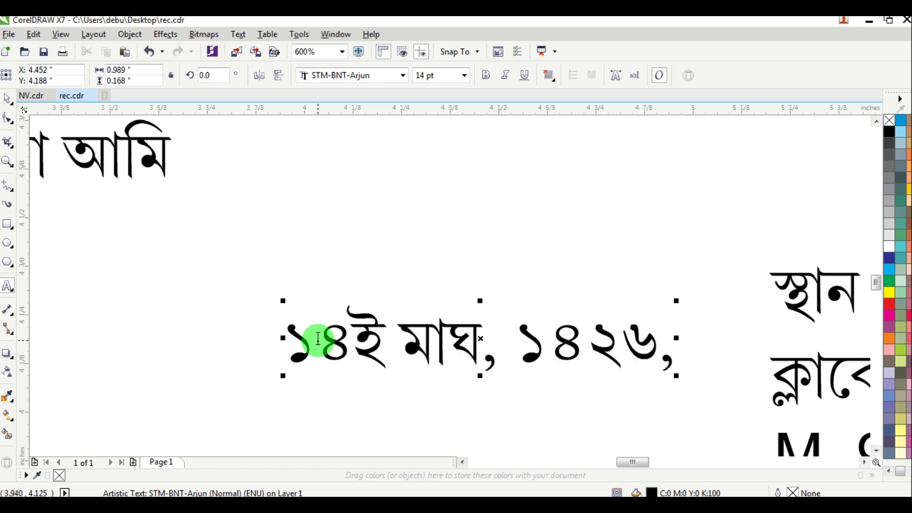
type("২৯শে জানু")
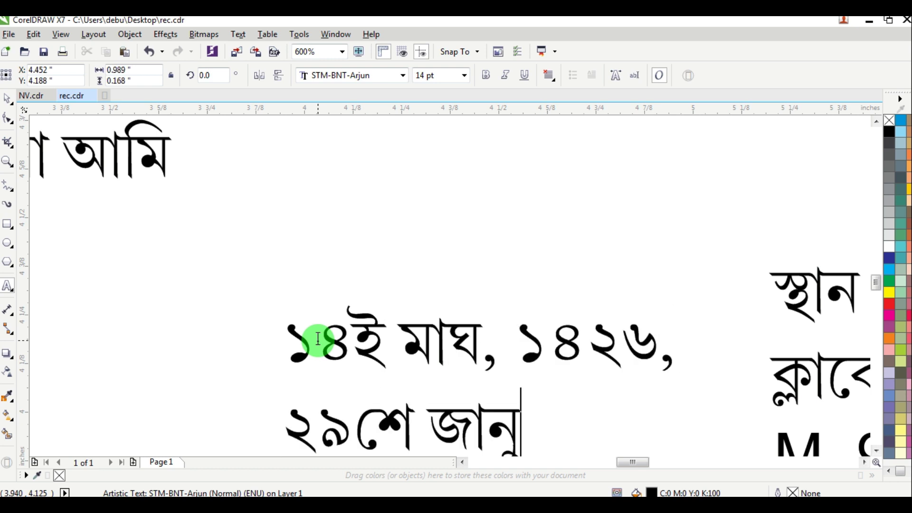
type("য়ারী")
key("Return")
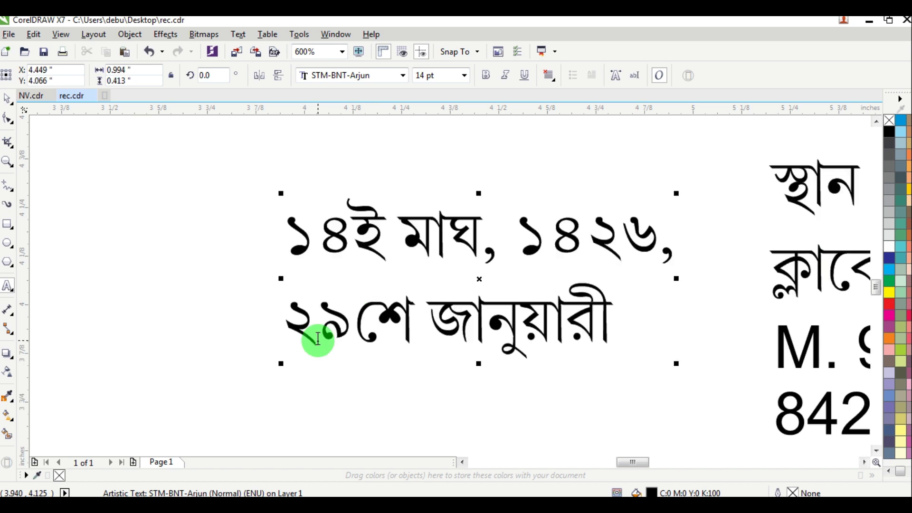
type("২০২০ বুধঝব")
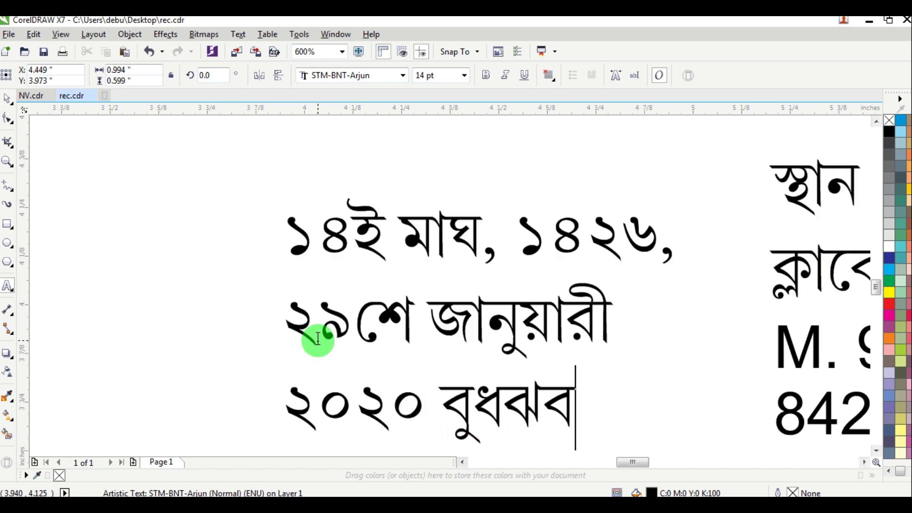
key("BackSpace")
key("BackSpace")
type("বার ")
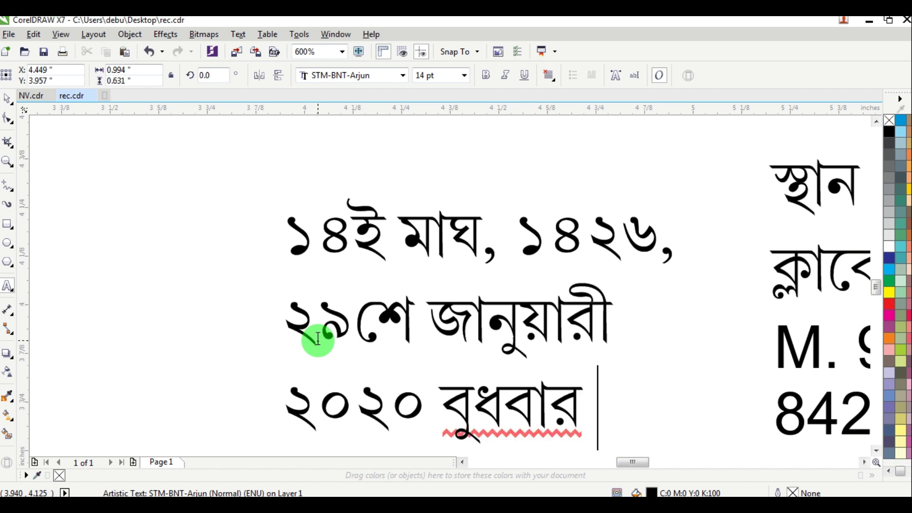
type("মধ্যাহ্নে")
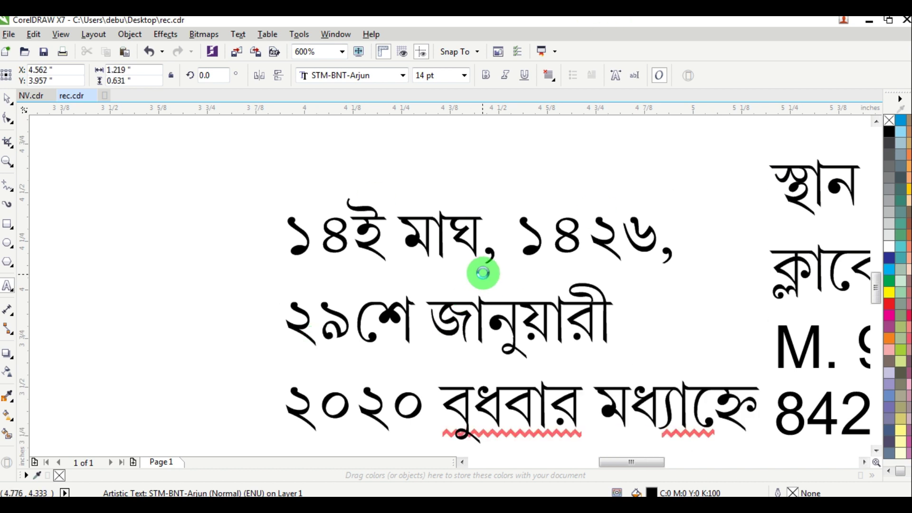
scroll(482, 272, "down", 3)
Step: Move the date, poem and venue text blocks off the page to the left
left_click(7, 98)
left_click(351, 250)
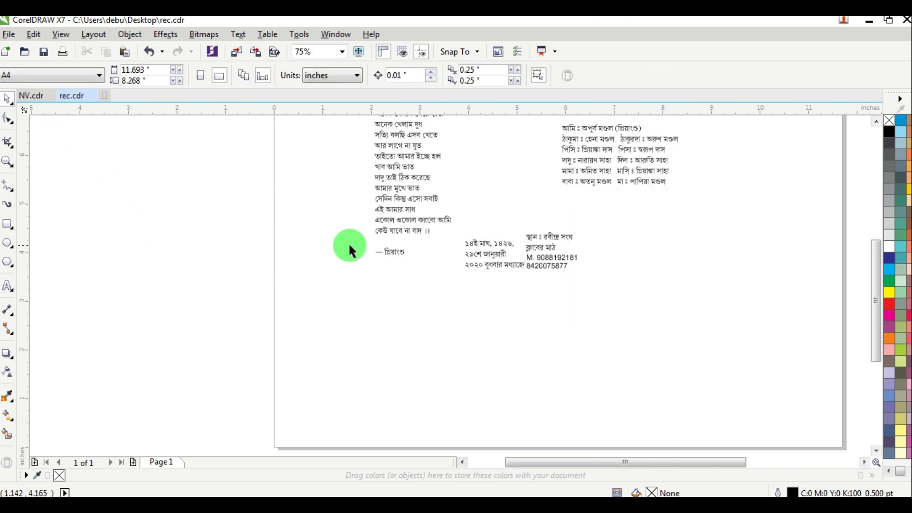
scroll(535, 243, "up", 2)
left_click(533, 239)
key("Escape")
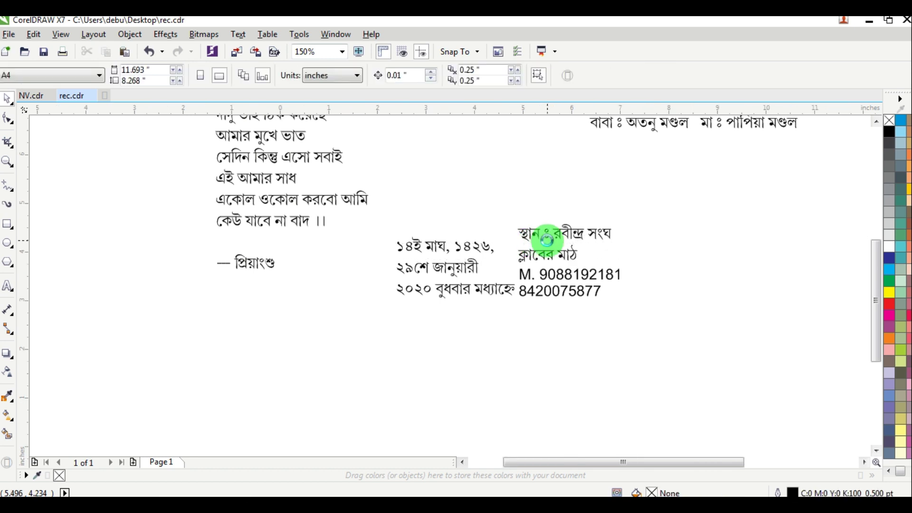
scroll(506, 263, "down", 2)
left_click_drag(505, 265, 213, 273)
scroll(354, 242, "down", 1)
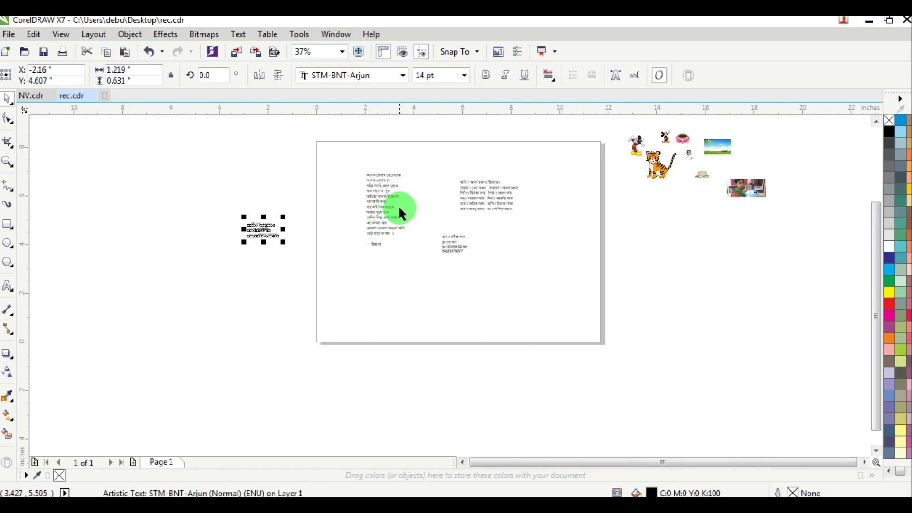
left_click_drag(572, 268, 572, 268)
left_click_drag(484, 195, 331, 269)
Step: Bring the landscape picture onto the page and move the guest-list text off it
left_click(716, 150)
left_click_drag(716, 150, 466, 203)
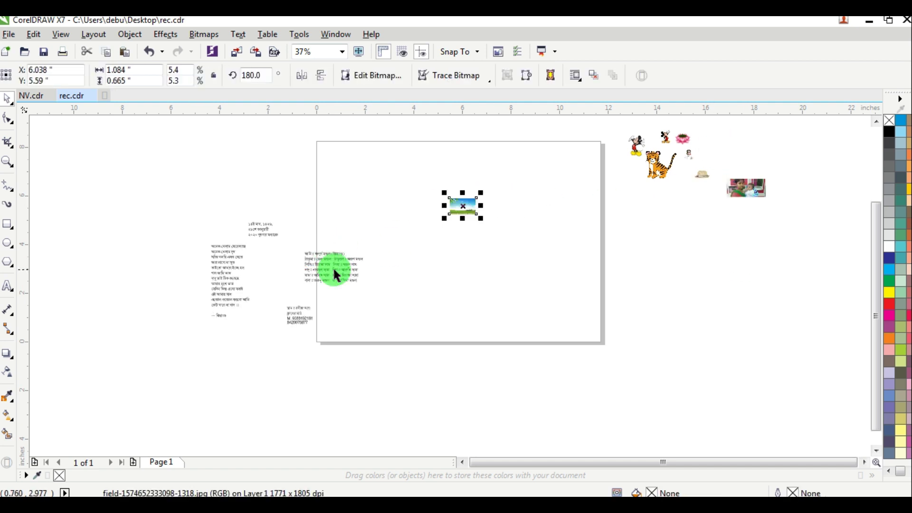
left_click_drag(332, 267, 251, 302)
scroll(467, 208, "up", 1)
left_click_drag(468, 212, 425, 243)
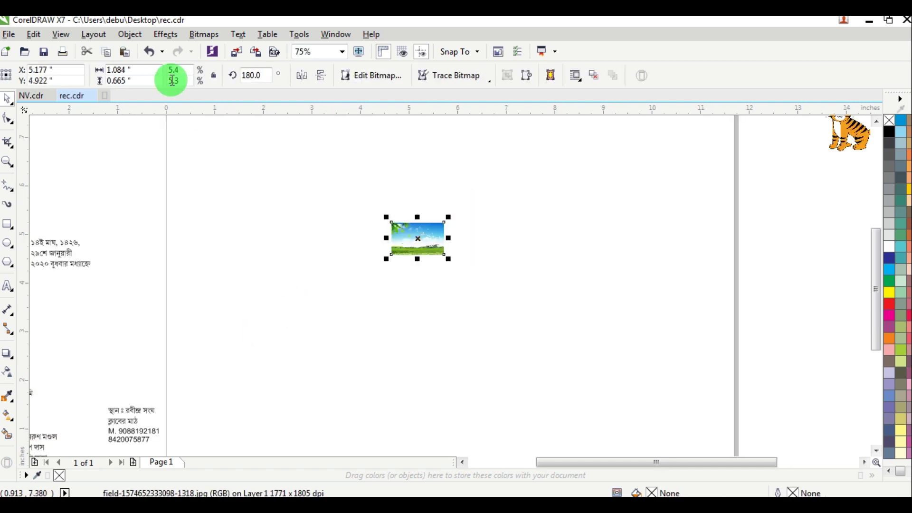
Step: Resize the landscape picture to 8.8 × 5.8 inches and centre it on the page
double_click(153, 70)
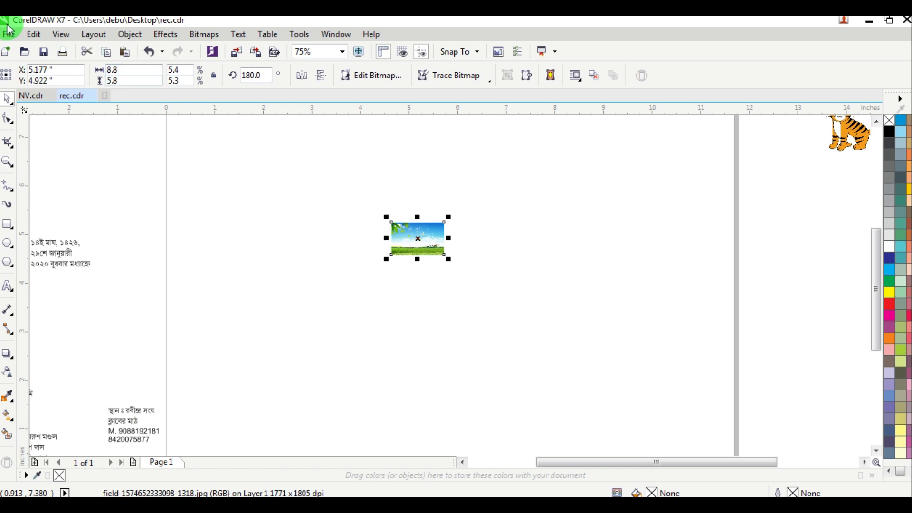
key("Return")
key("p")
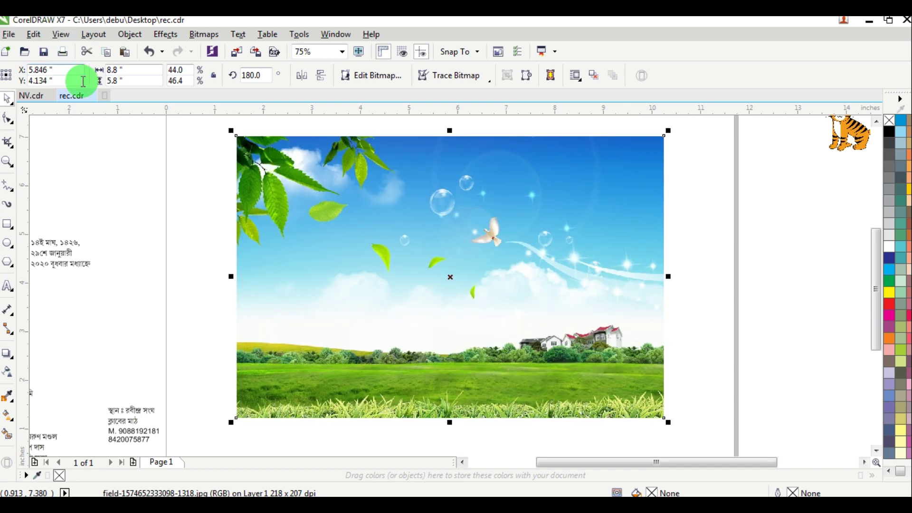
scroll(193, 122, "down", 1)
scroll(326, 148, "down", 1)
scroll(159, 142, "down", 1)
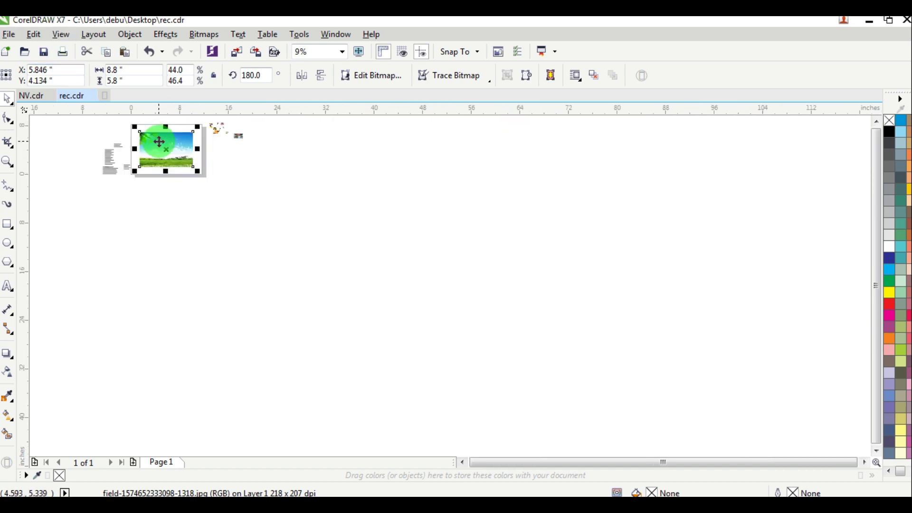
scroll(159, 142, "up", 1)
scroll(147, 133, "up", 1)
left_click(594, 179)
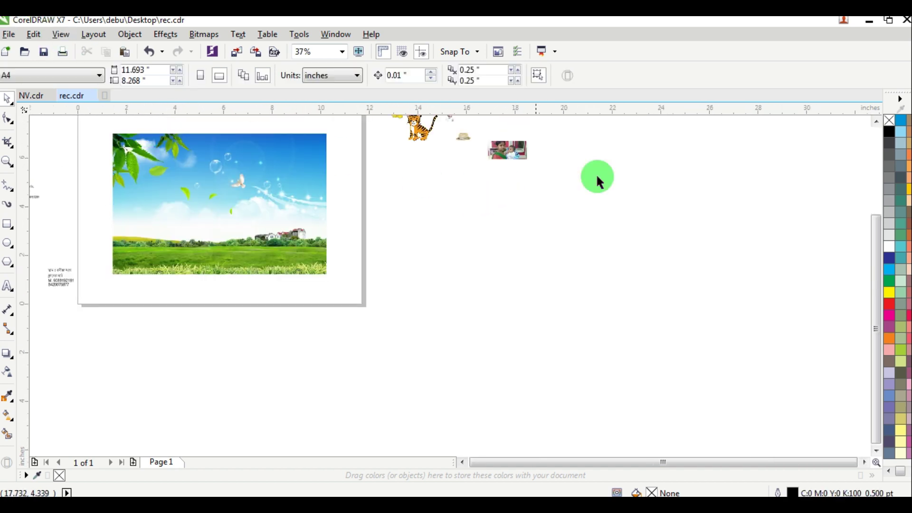
left_click(876, 121)
left_click(876, 122)
left_click(445, 171)
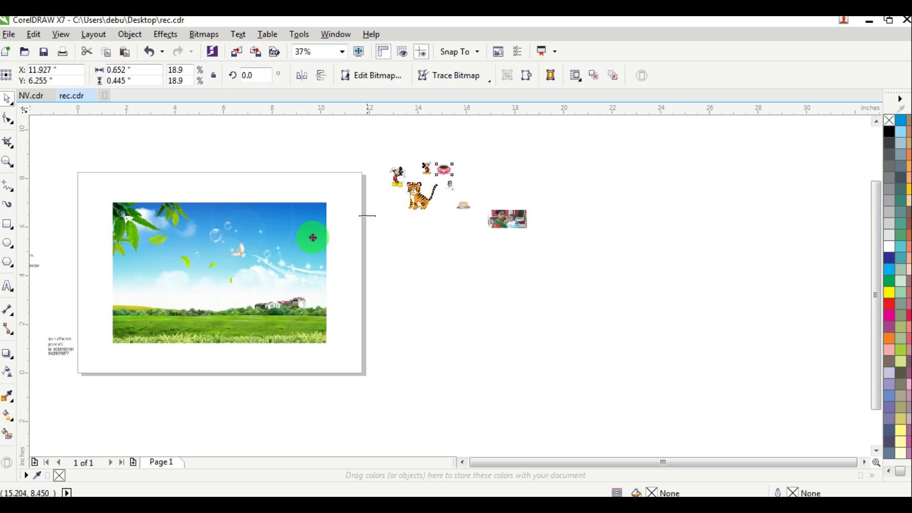
Step: Enlarge the pink lotus and place it on the landscape's lower-right grass
left_click_drag(312, 237, 422, 350)
scroll(278, 264, "up", 1)
left_click_drag(371, 288, 321, 352)
left_click(728, 223)
Step: Bring baby.png onto the lotus and resize it to sit inside the flower
scroll(701, 233, "down", 1)
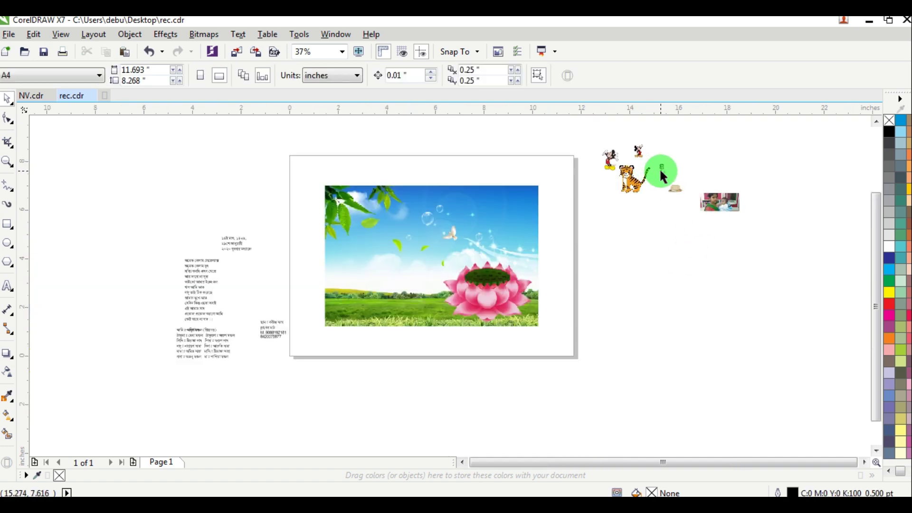
left_click_drag(663, 176, 494, 296)
scroll(494, 285, "up", 2)
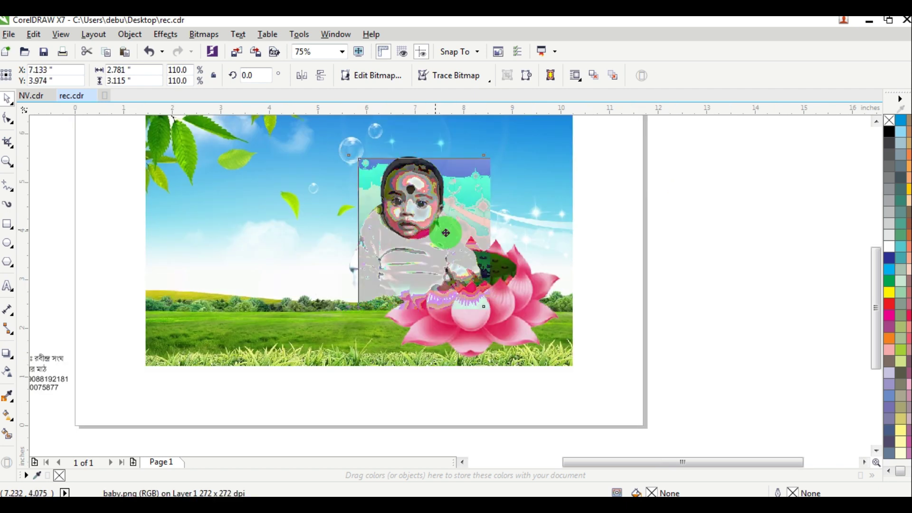
left_click_drag(445, 233, 502, 234)
left_click(647, 128)
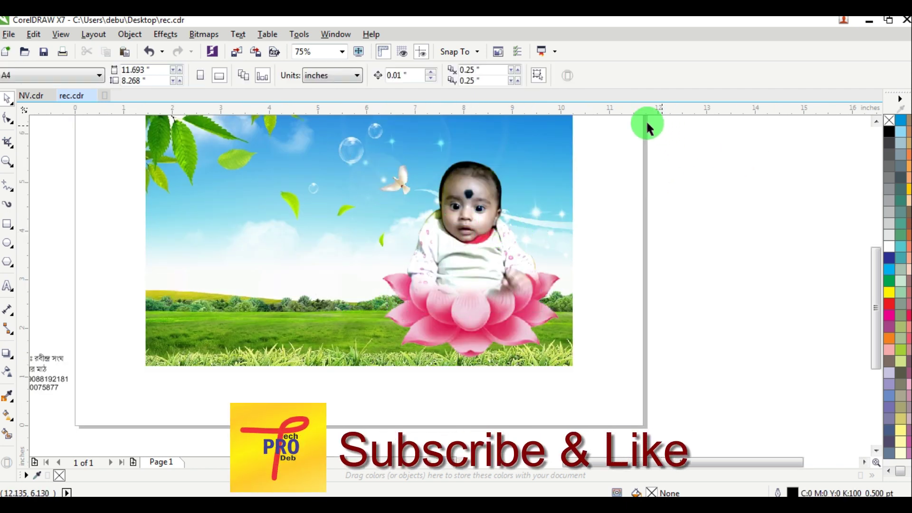
left_click(479, 200)
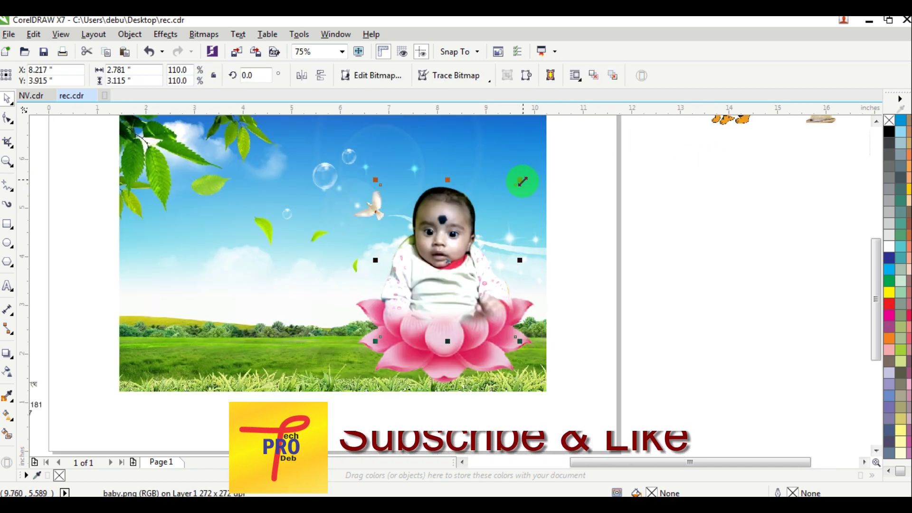
left_click_drag(519, 180, 532, 167)
left_click(636, 178)
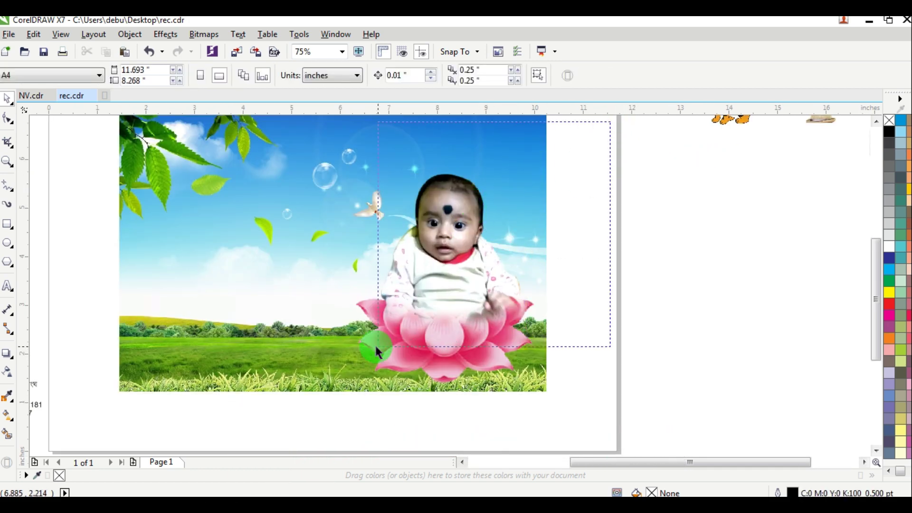
left_click(331, 230, "shift")
left_click_drag(345, 169, 373, 204)
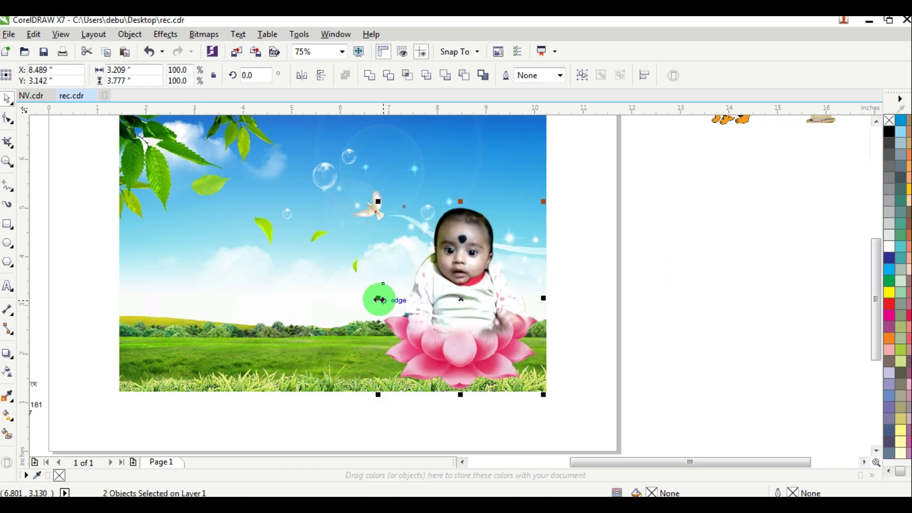
left_click(637, 238)
Step: Move the hat picture above the baby's head and enlarge it
scroll(637, 238, "down", 2)
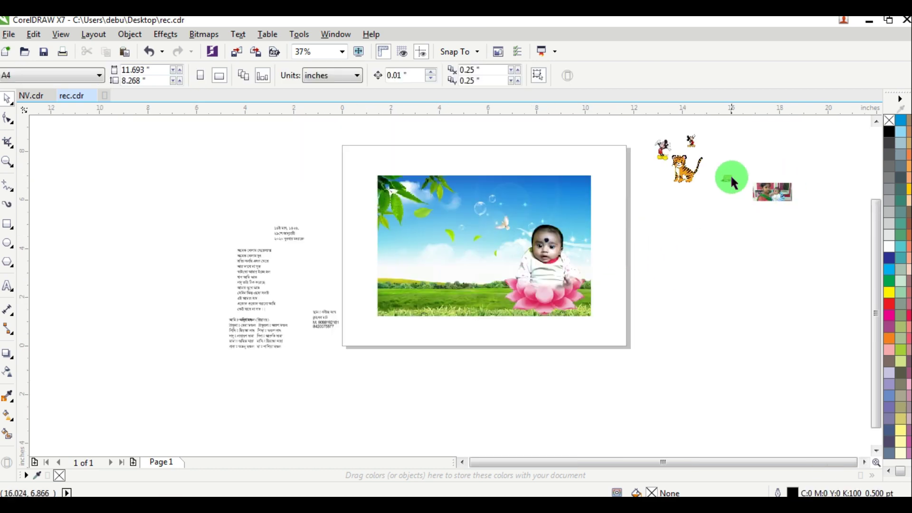
left_click_drag(734, 182, 659, 264)
scroll(553, 205, "up", 4)
left_click_drag(592, 246, 598, 283)
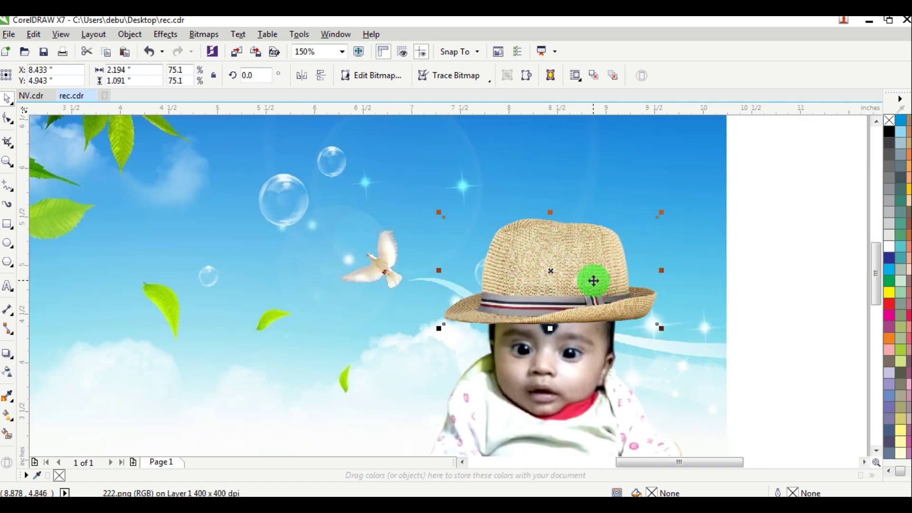
scroll(593, 280, "down", 2)
scroll(602, 268, "up", 2)
Step: Scale the hat to about 65.3% and settle it snugly on the baby's head
mouse_move(656, 236)
left_mouse_down()
mouse_move(647, 223)
mouse_move(649, 236)
left_mouse_up()
left_click_drag(589, 269, 589, 277)
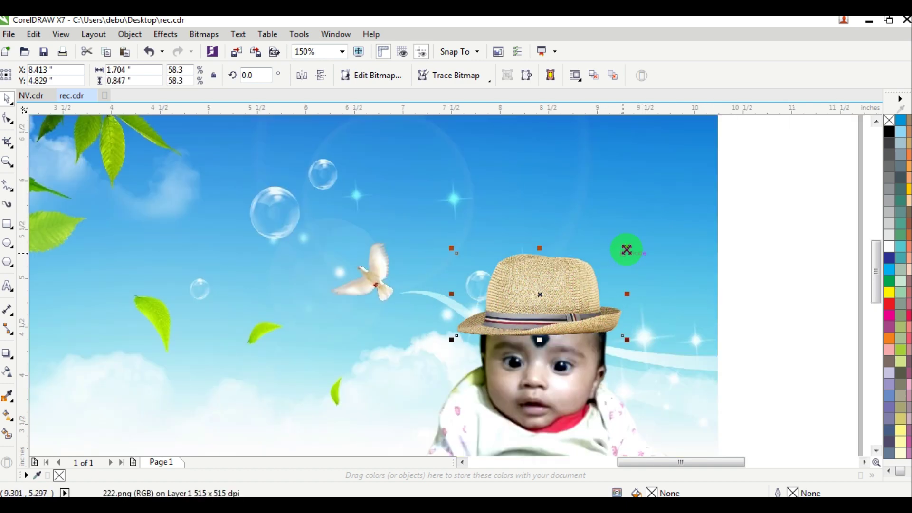
left_click_drag(626, 249, 638, 242)
left_click_drag(563, 297, 568, 293)
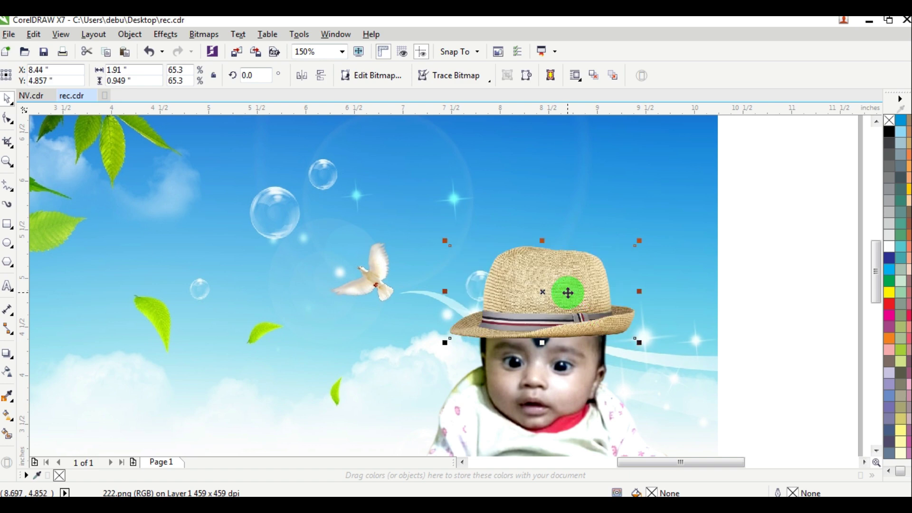
scroll(568, 292, "down", 4)
left_click(651, 285)
scroll(566, 299, "up", 6)
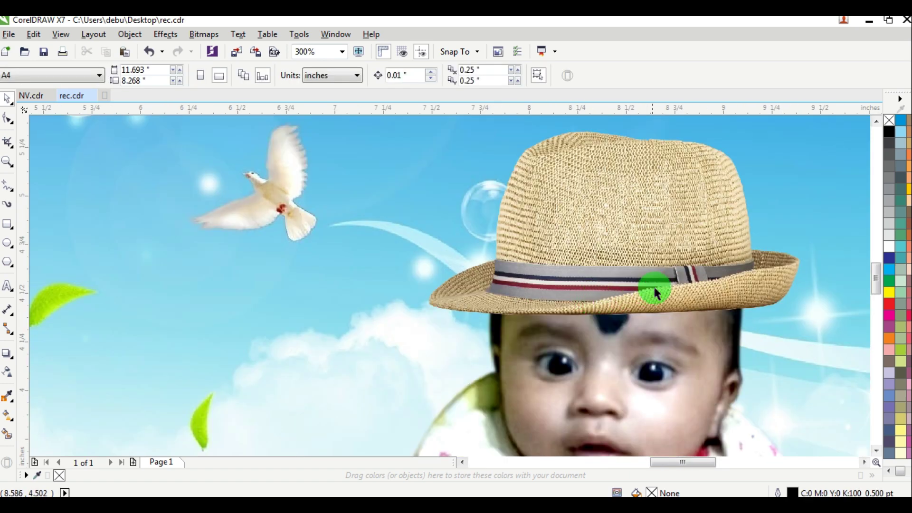
left_click(655, 285)
scroll(656, 285, "down", 4)
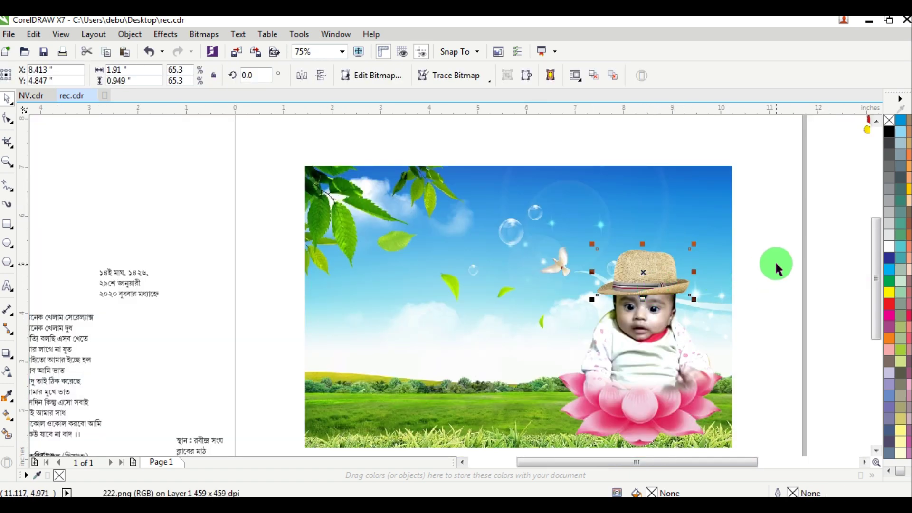
left_click(771, 283)
scroll(810, 294, "down", 2)
scroll(803, 291, "up", 2)
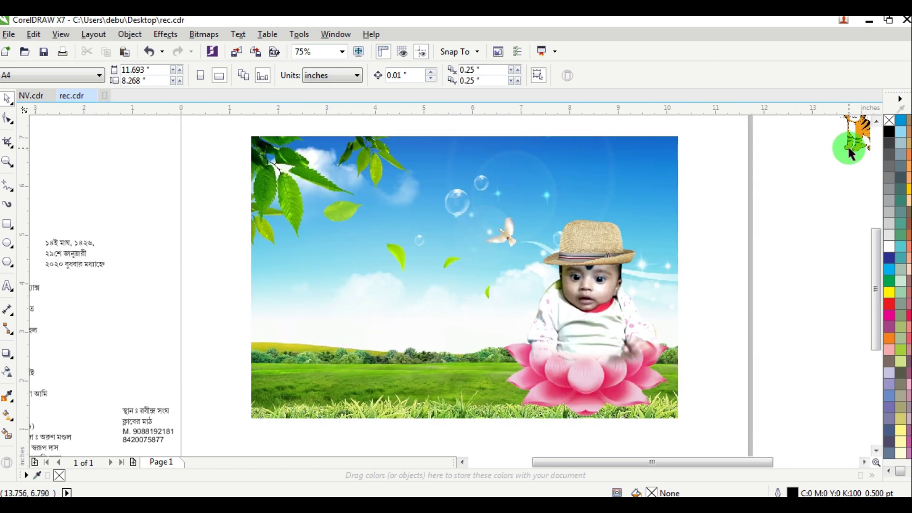
Step: Bring the cartoon tiger onto the meadow and shrink it beside the lotus
left_click_drag(848, 148, 468, 393)
left_click_drag(520, 408, 504, 383)
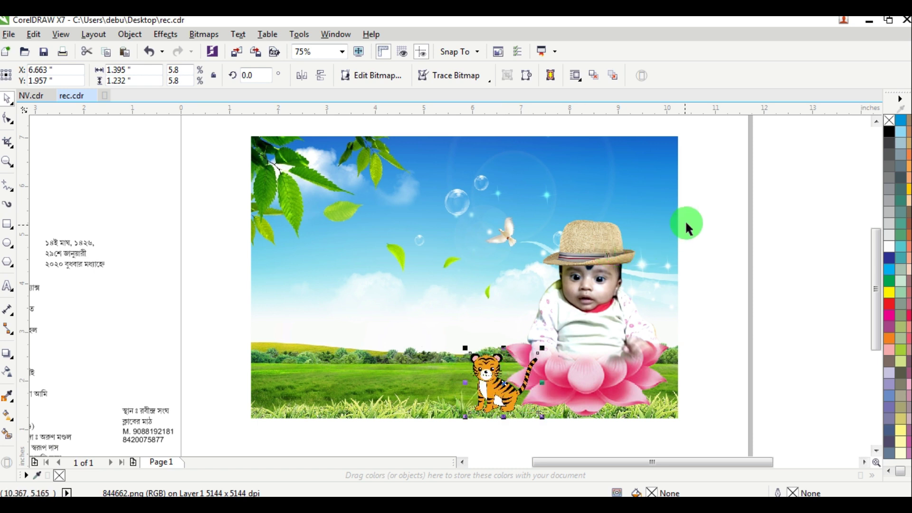
key("Escape")
Step: Draw a wide rectangle and squash it into a thin band along the card's bottom
left_click(7, 225)
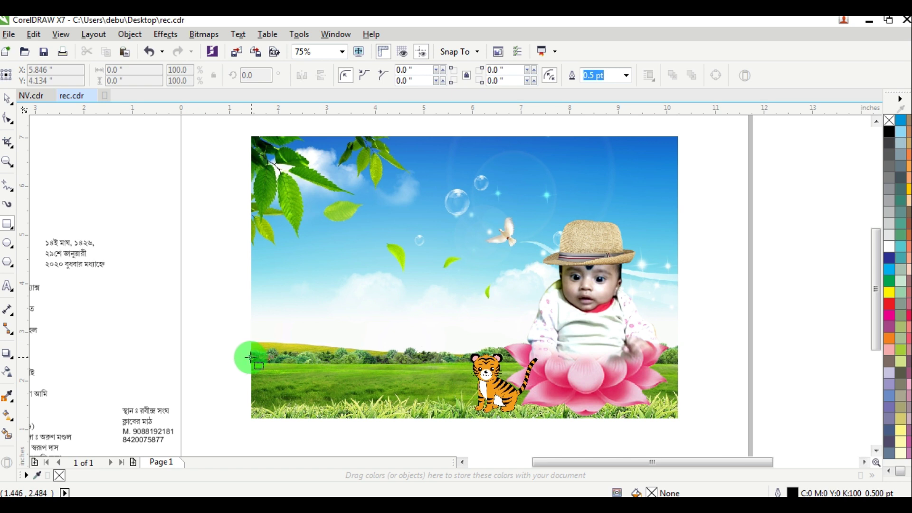
left_click_drag(250, 357, 679, 398)
left_click(328, 240, "shift")
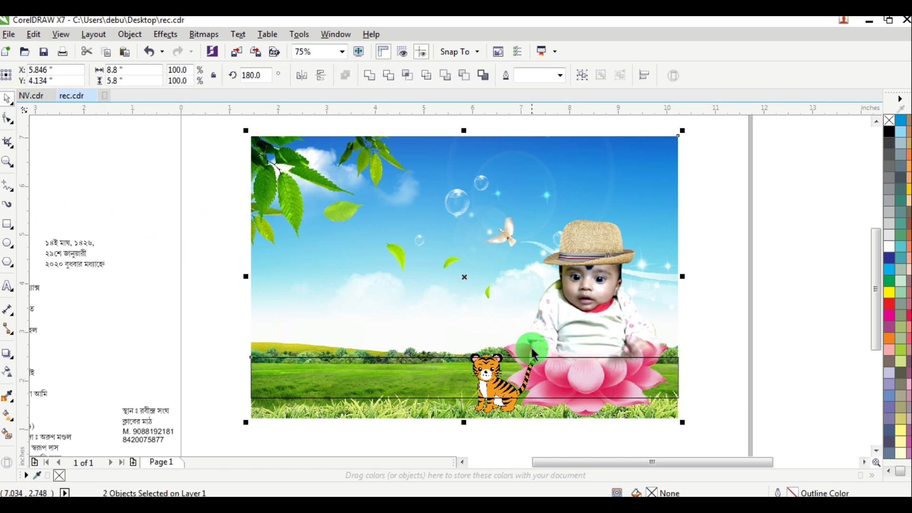
left_click(774, 307)
left_click(471, 378)
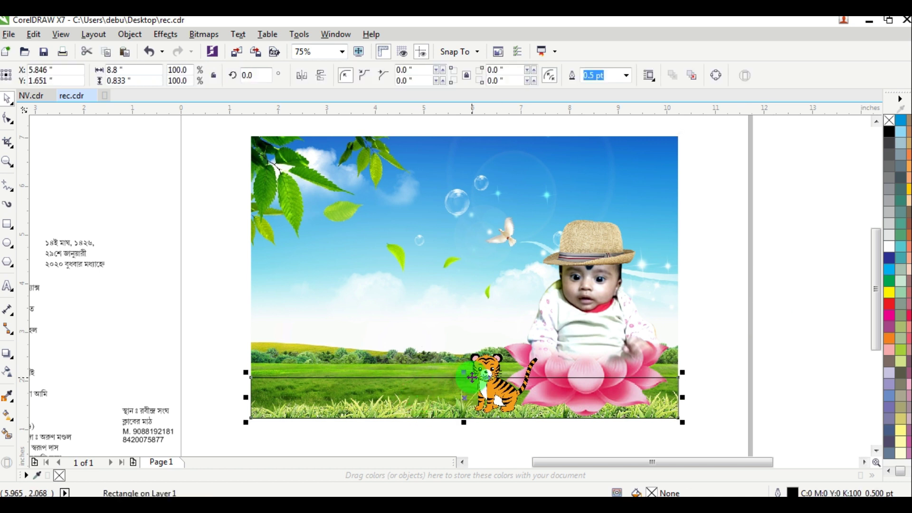
left_click_drag(465, 375, 465, 399)
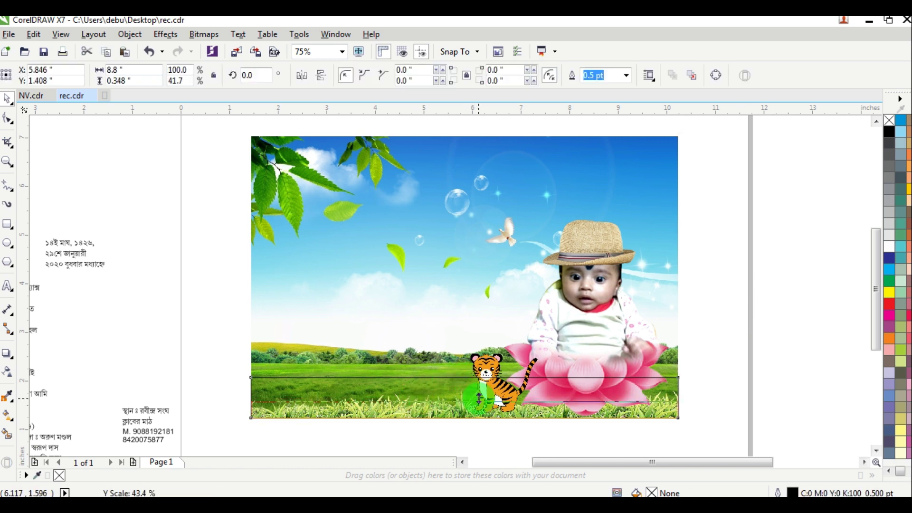
Step: Fill the band green with no outline, darkening it with K set to 60
left_click(889, 278)
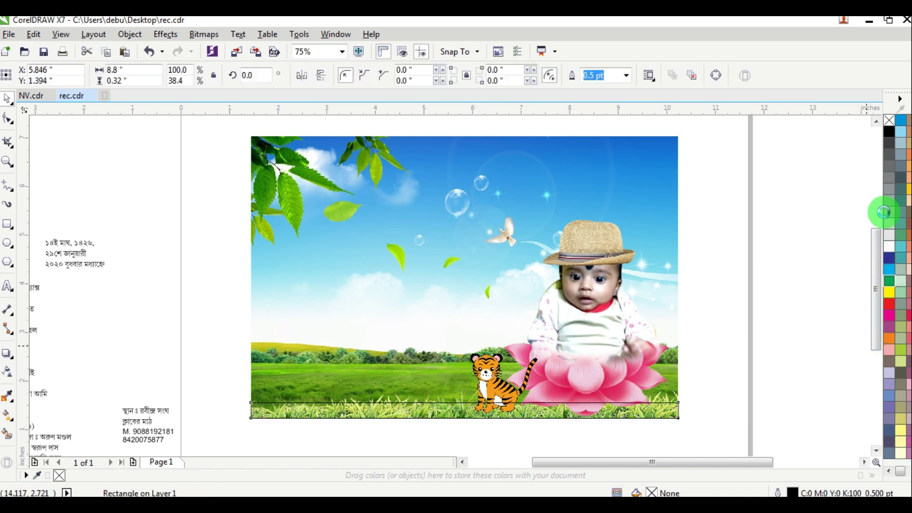
right_click(890, 128)
double_click(652, 493)
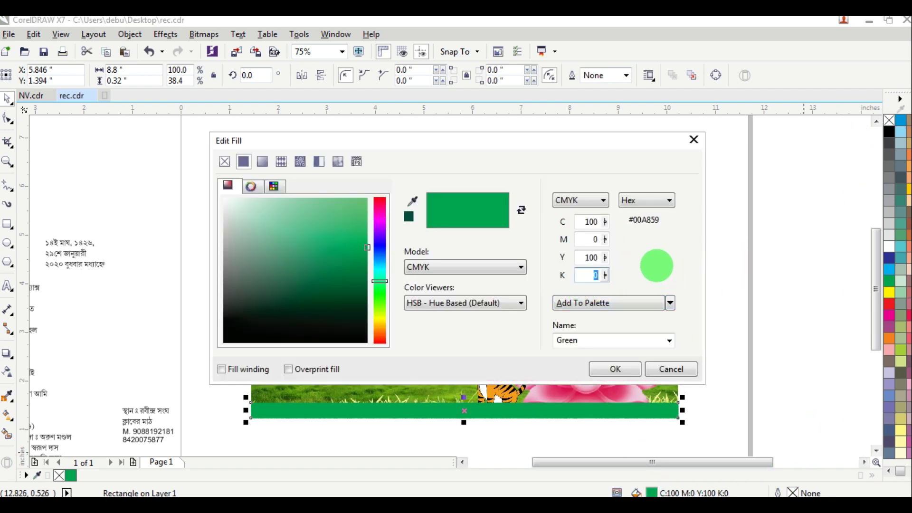
type("60")
key("Return")
Step: Raise the tiger slightly so it stands above the green band
left_click_drag(745, 197, 393, 449)
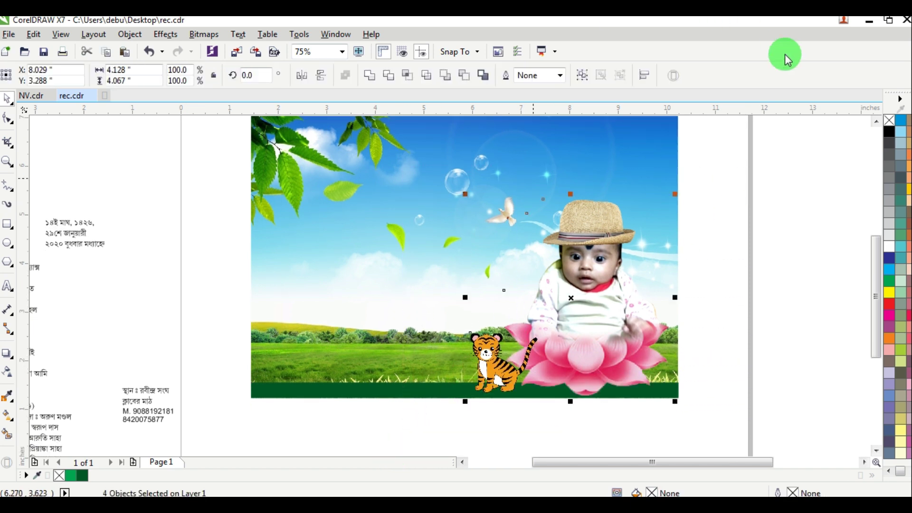
left_click(683, 262)
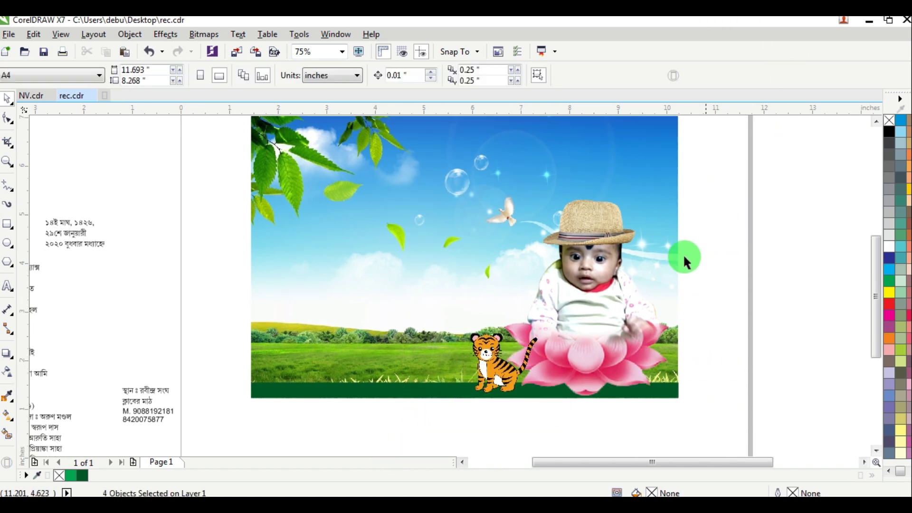
left_click_drag(487, 354, 486, 342)
Step: Create a new text on the sky by pasting the Bengali title শুভ অন্নপ্রাশন
left_click(736, 221)
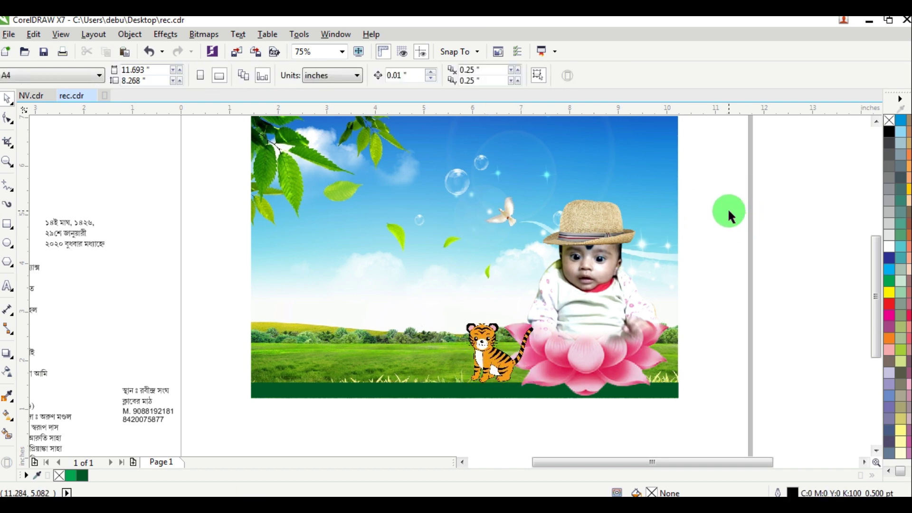
scroll(728, 212, "down", 2)
scroll(747, 169, "up", 2)
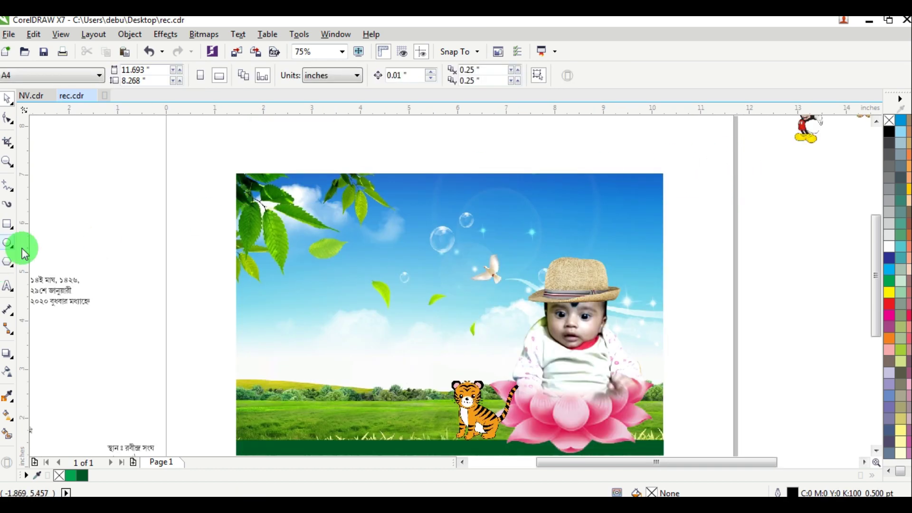
left_click(8, 287)
left_click_drag(61, 279, 136, 281)
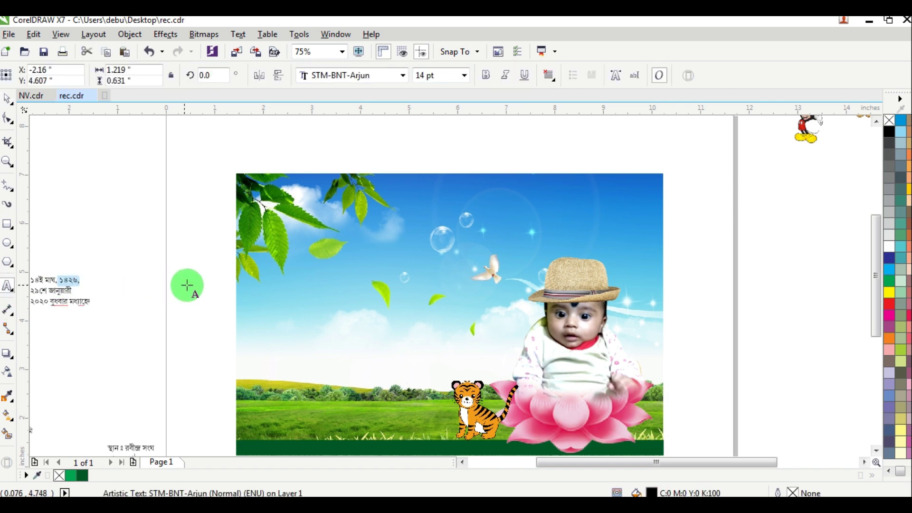
scroll(478, 209, "up", 2)
left_click(479, 212)
key("ctrl+v")
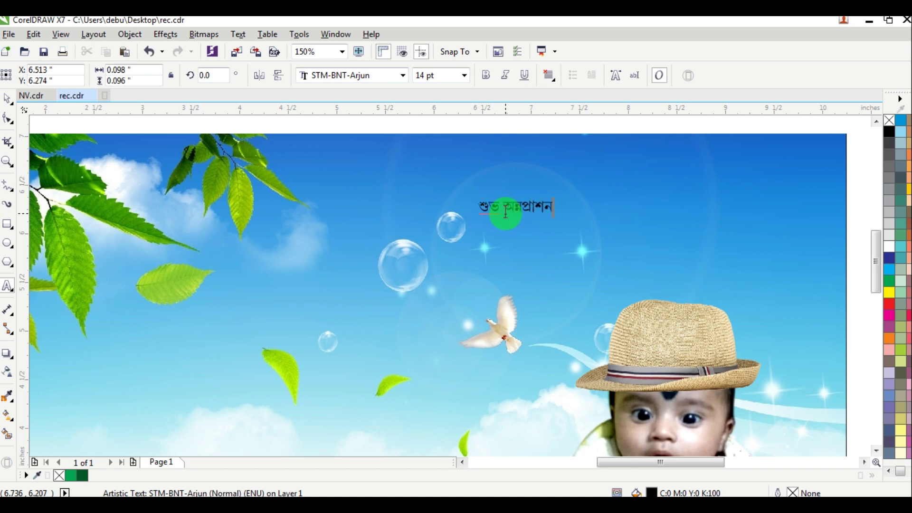
Step: Scale the title to about 51 pt and make it bold, yellow and STM-BNT-Charu
left_click(7, 104)
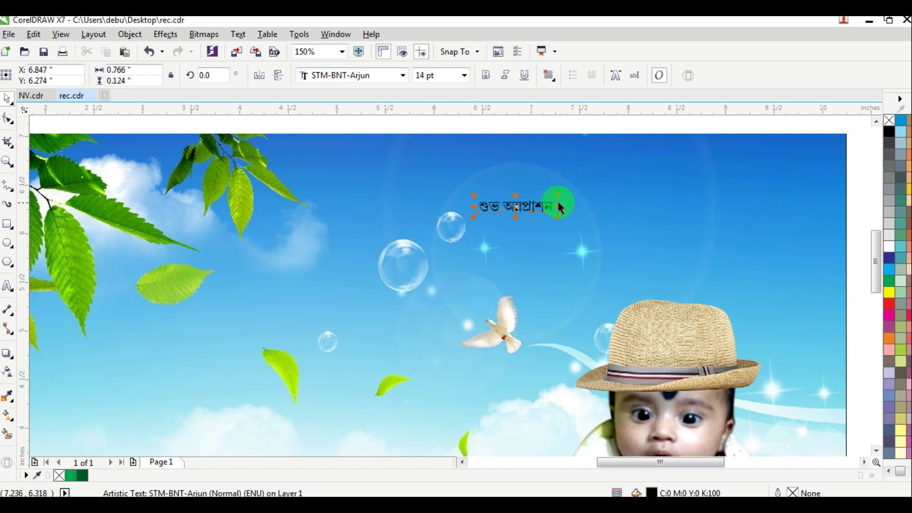
left_click_drag(559, 196, 653, 159)
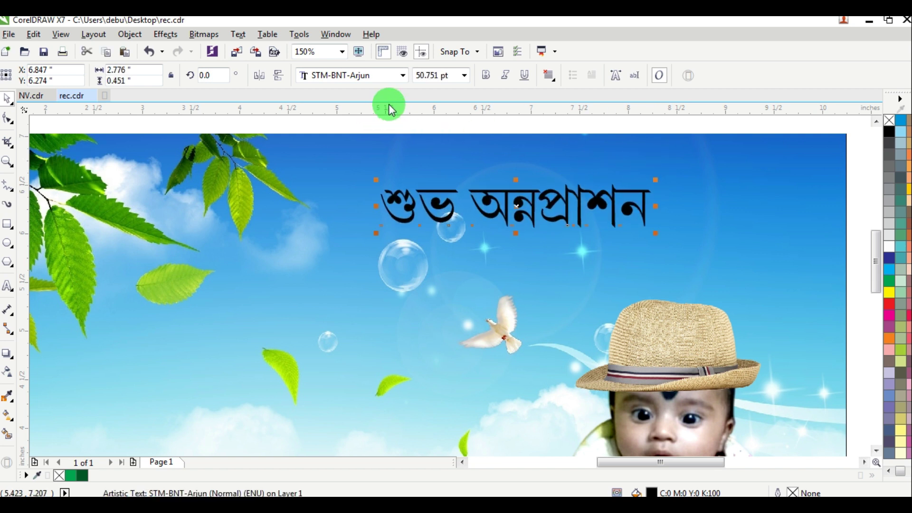
left_click(366, 79)
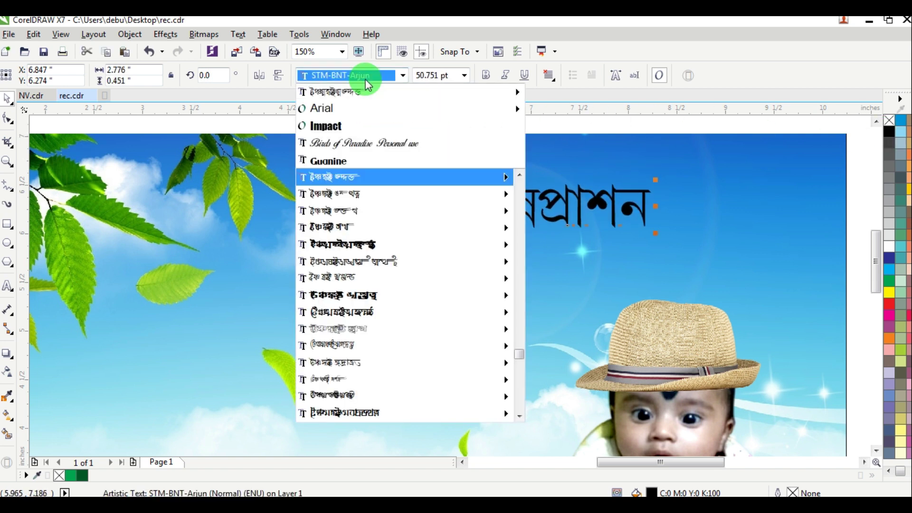
key("Down")
key("Down")
key("Down")
key("Down")
key("Down")
key("Down")
key("Down")
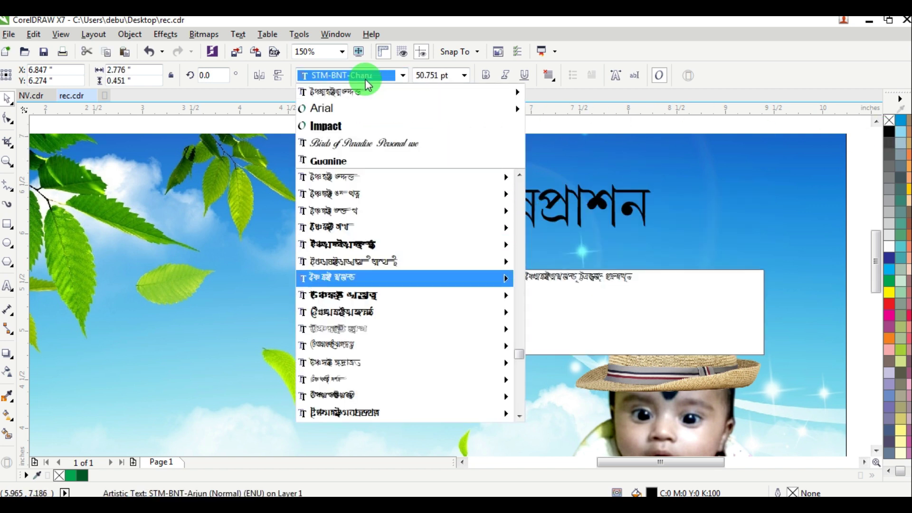
key("Down")
key("Return")
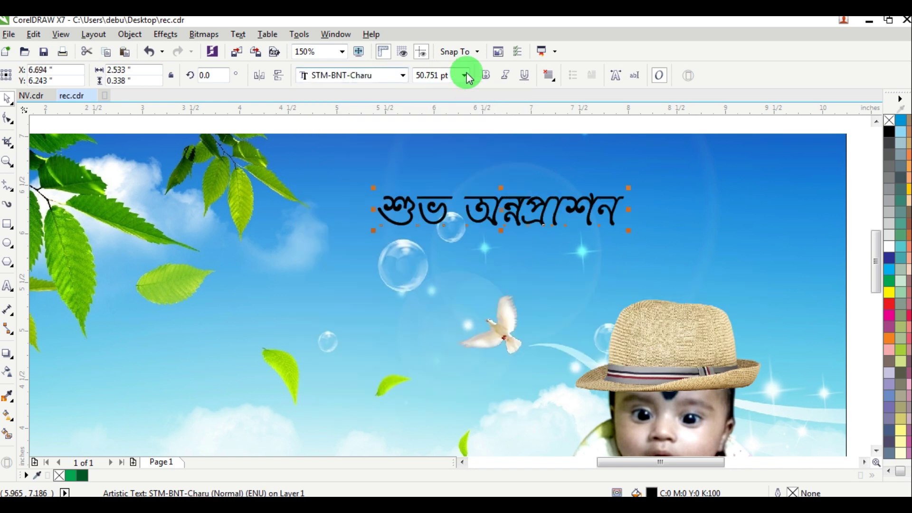
left_click(485, 76)
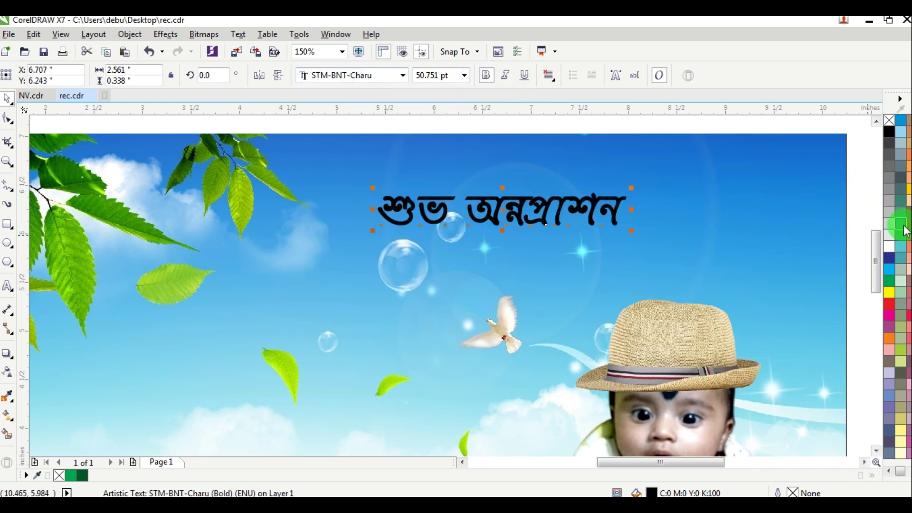
left_click(888, 294)
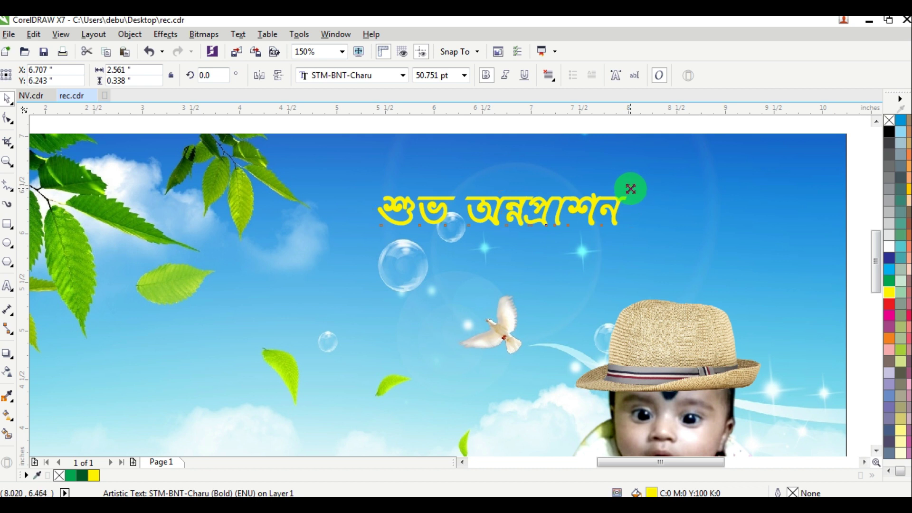
Step: Enlarge the title to about 58 pt and paste a yellow copy over a black-filled version
left_click_drag(631, 189, 648, 185)
right_click(889, 292)
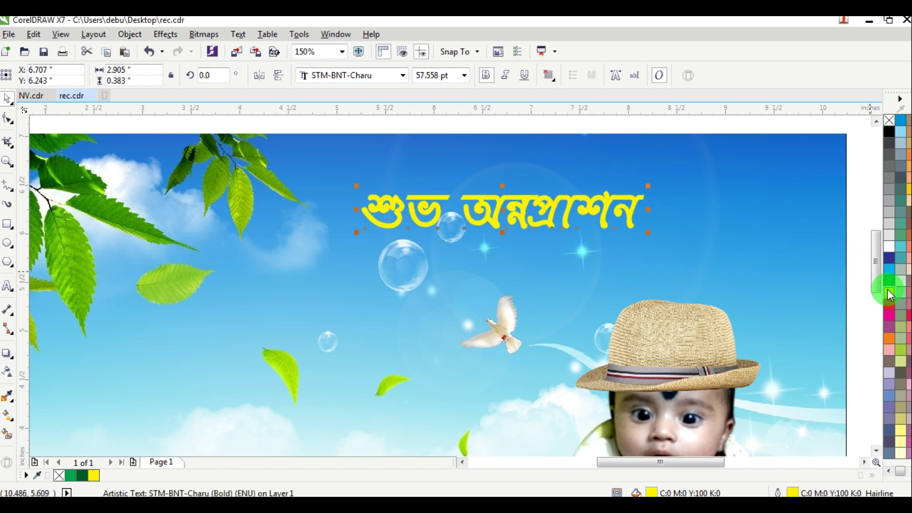
right_click(608, 202)
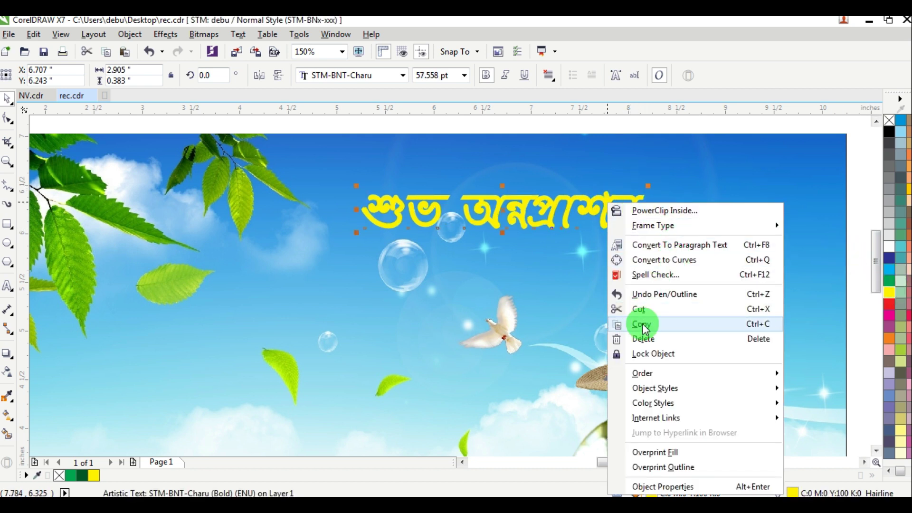
left_click(641, 324)
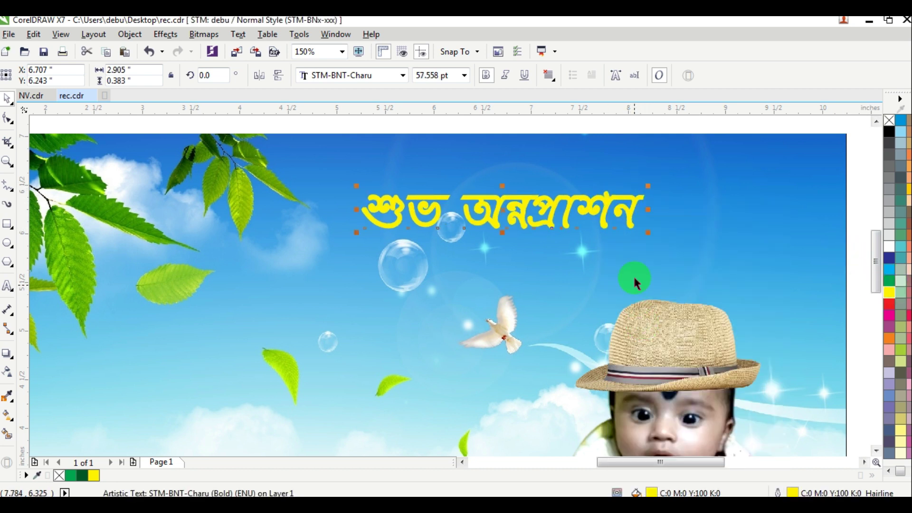
left_click(888, 132)
right_click(888, 132)
key("F12")
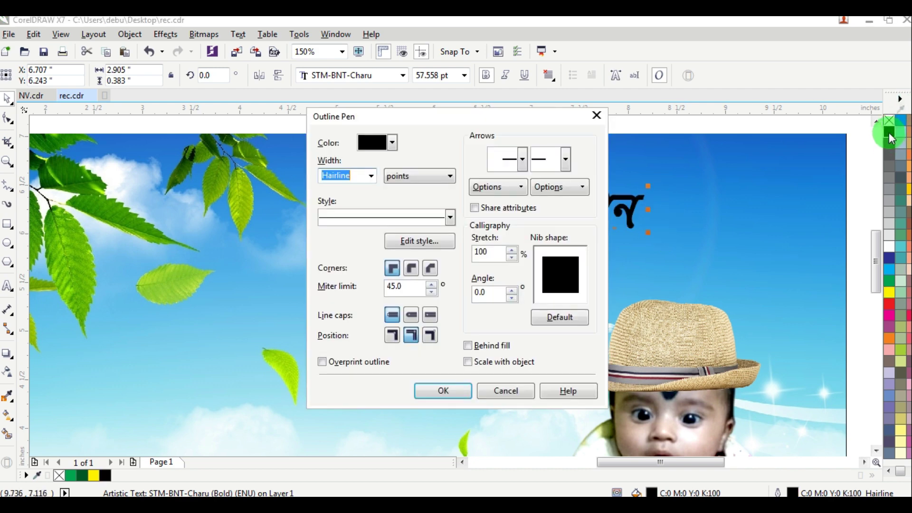
key("Escape")
key("ctrl+v")
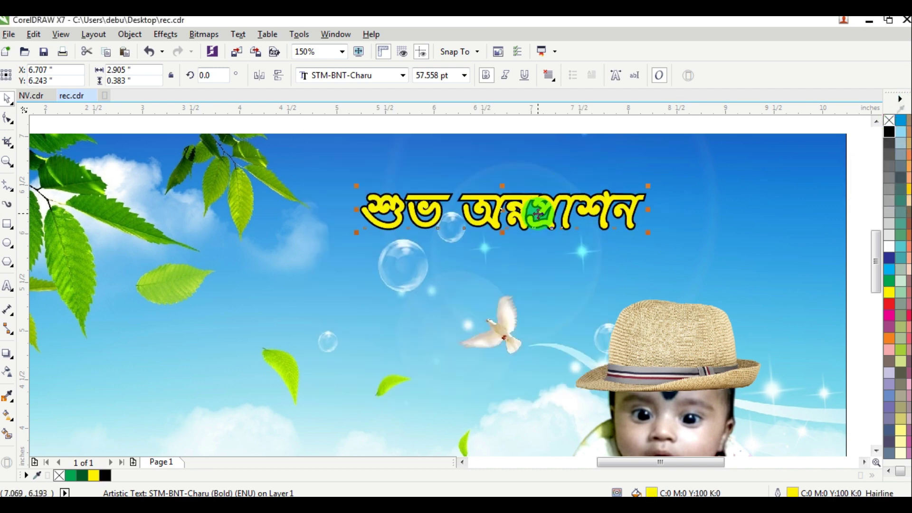
Step: Offset the yellow title copy up and left to reveal the black shadow
scroll(533, 208, "up", 2)
left_click(730, 139)
left_click(564, 199)
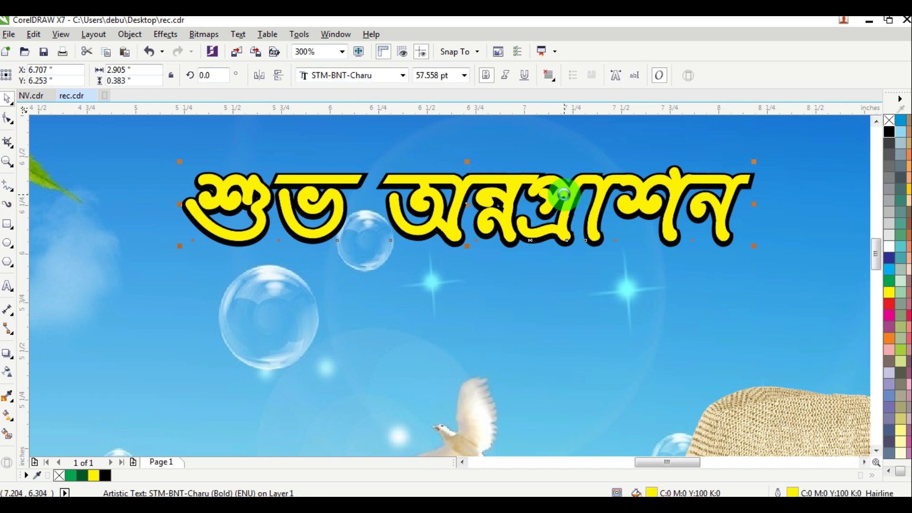
key("Up")
key("Left")
Step: Give the black shadow title a 4 pt outline width
scroll(553, 231, "up", 4)
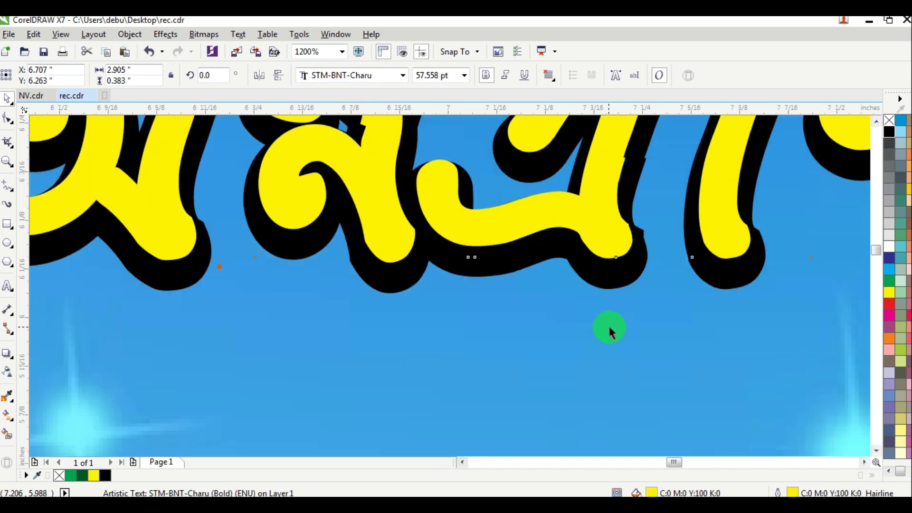
left_click(607, 279)
left_click(611, 308)
key("F12")
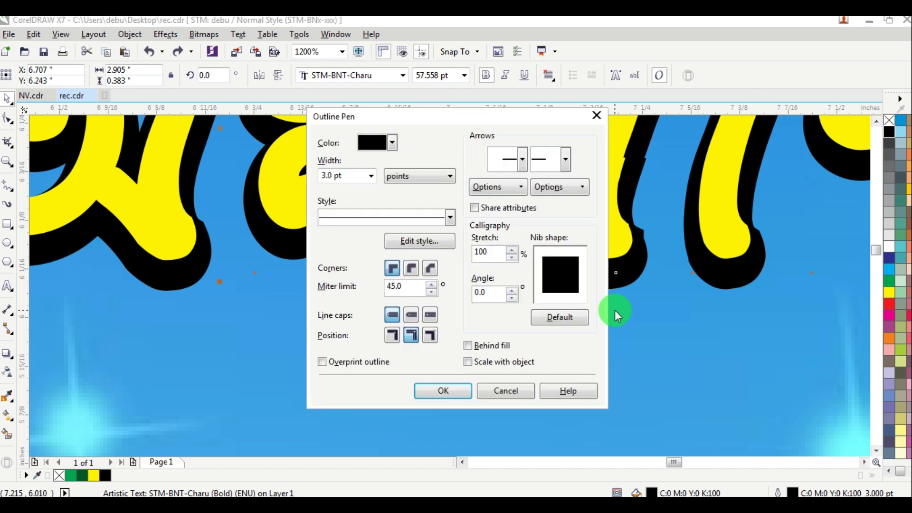
type("4")
key("Return")
Step: Scale the whole title up to about 81 pt and shift it up and left
scroll(613, 309, "down", 2)
scroll(372, 157, "down", 8)
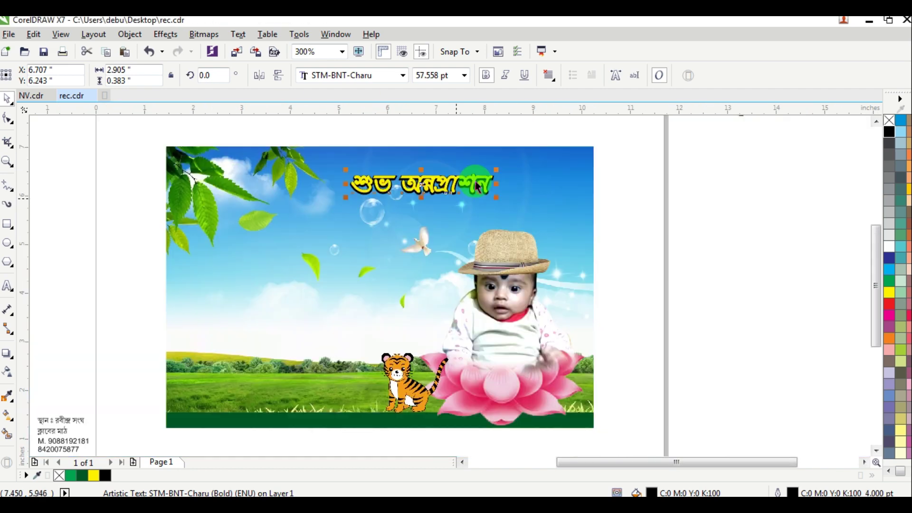
scroll(449, 171, "up", 2)
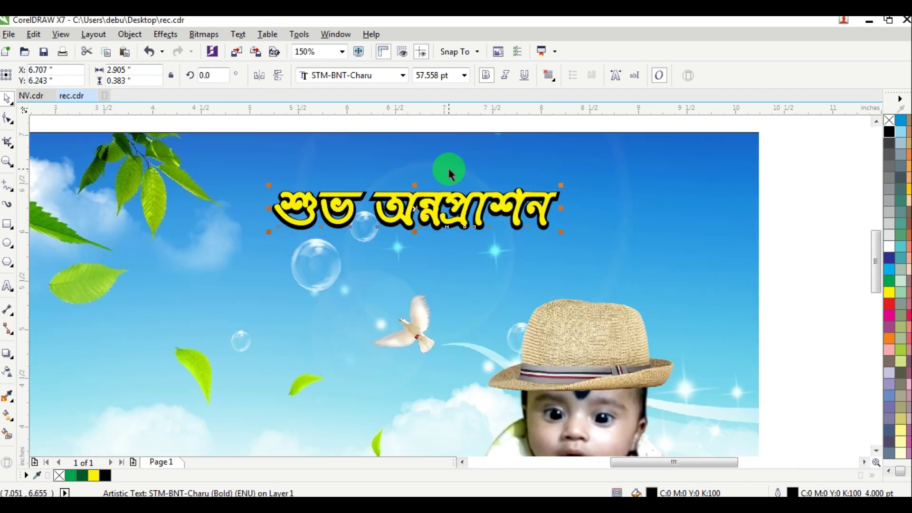
left_click_drag(792, 154, 42, 302)
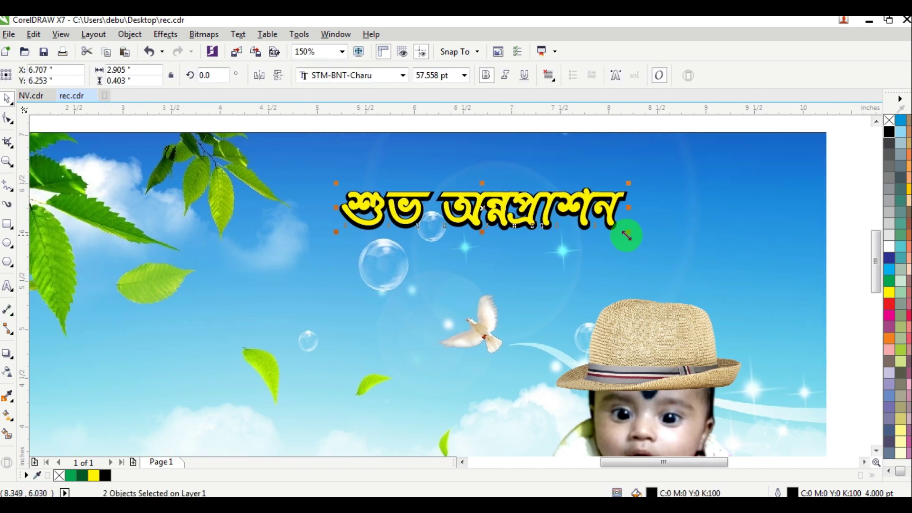
left_click_drag(627, 235, 747, 301)
left_click_drag(595, 202, 580, 192)
scroll(760, 162, "down", 5)
Step: Move the first Mickey picture onto the banner's top-right corner and enlarge it
left_click(730, 155)
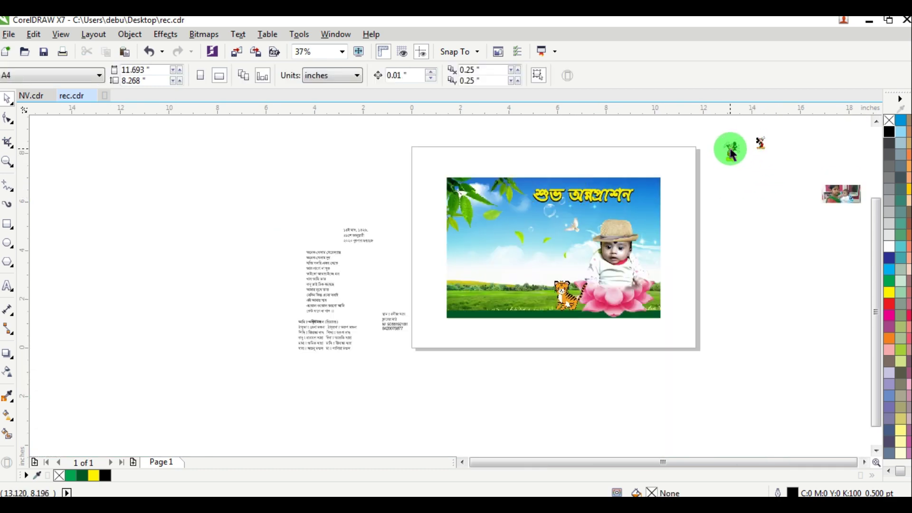
left_click_drag(732, 152, 682, 252)
scroll(638, 201, "up", 2)
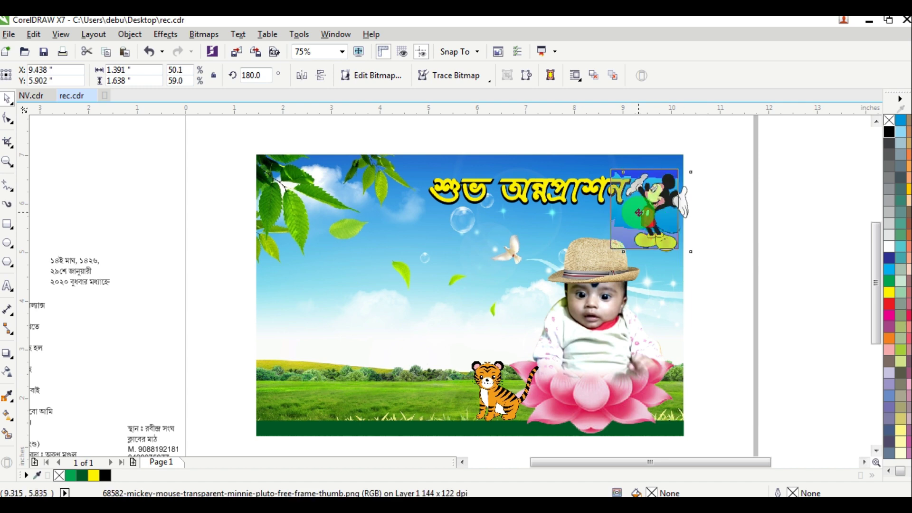
left_click_drag(641, 216, 636, 211)
Step: Enlarge the second Mickey picture and place it beside the title
left_click_drag(368, 142, 637, 214)
scroll(742, 144, "down", 2)
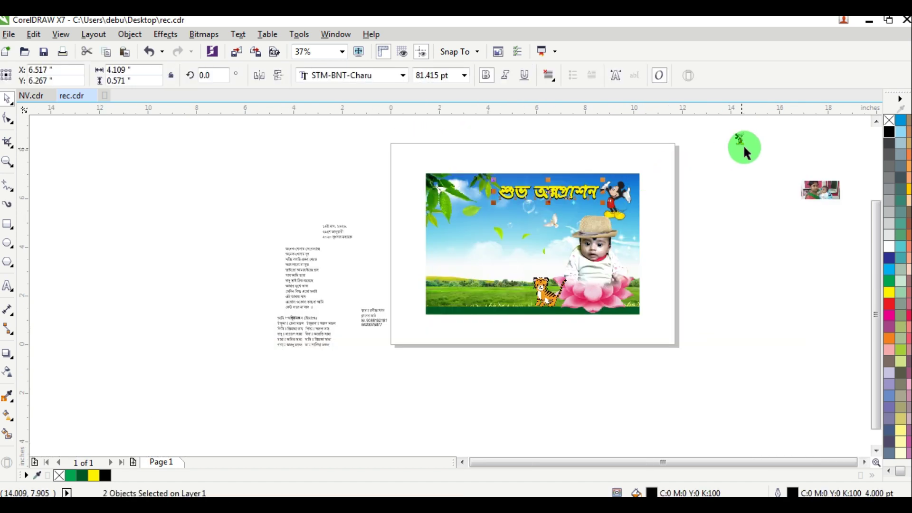
left_click(739, 139)
scroll(474, 189, "up", 4)
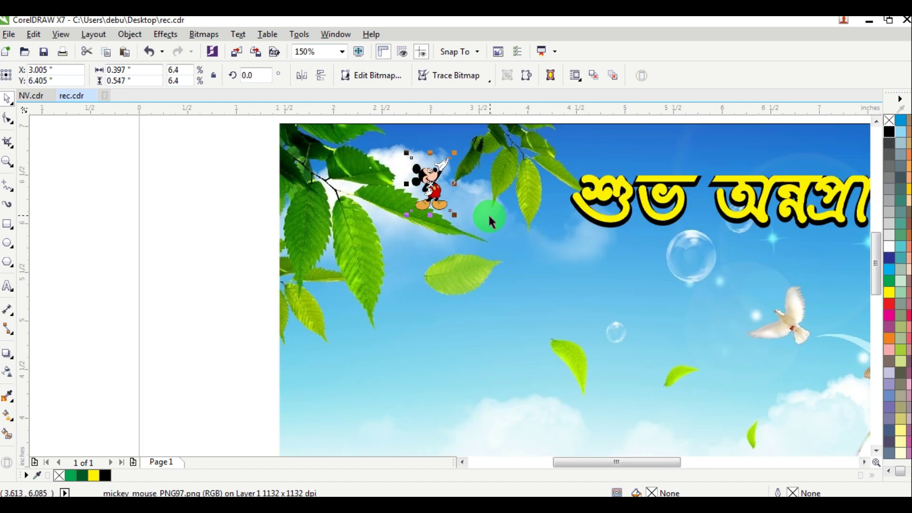
left_click_drag(457, 216, 562, 321)
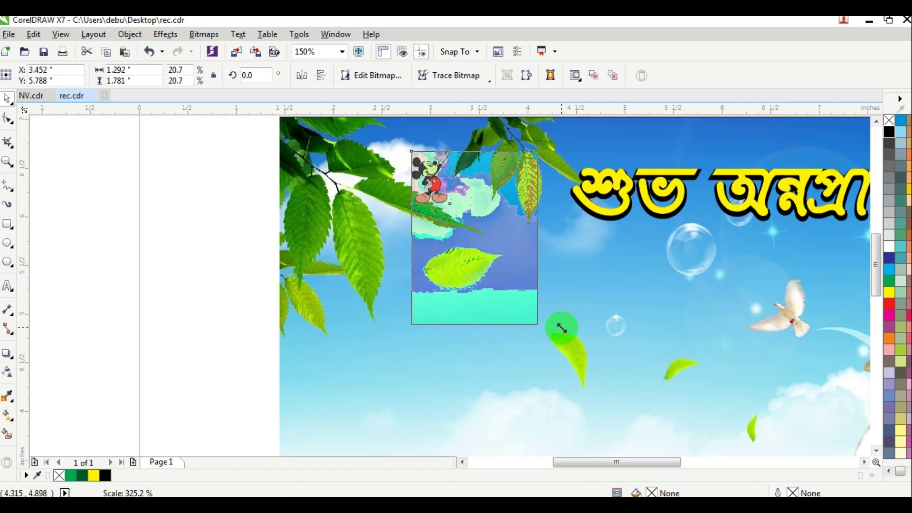
left_click_drag(499, 250, 520, 229)
Step: Move the Bengali poem onto the image's left side and set it to 18 pt
scroll(520, 229, "down", 4)
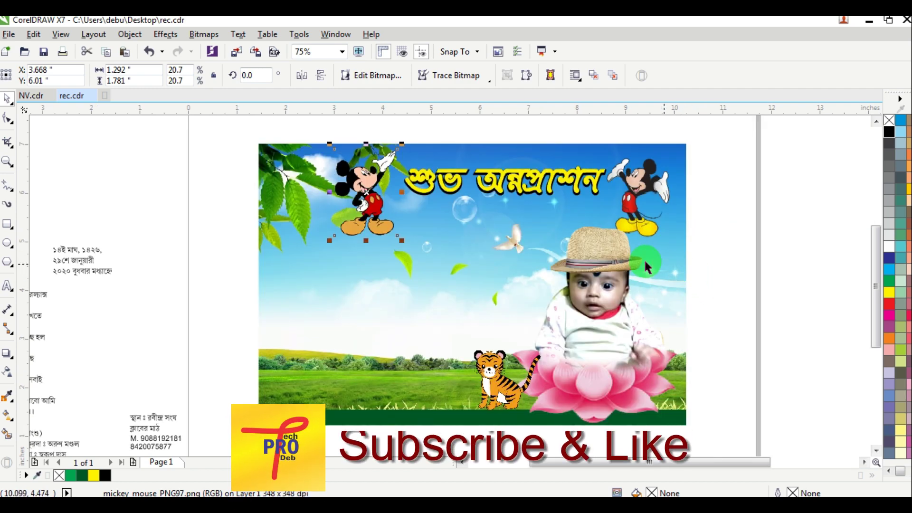
scroll(685, 264, "up", 1)
scroll(452, 232, "down", 1)
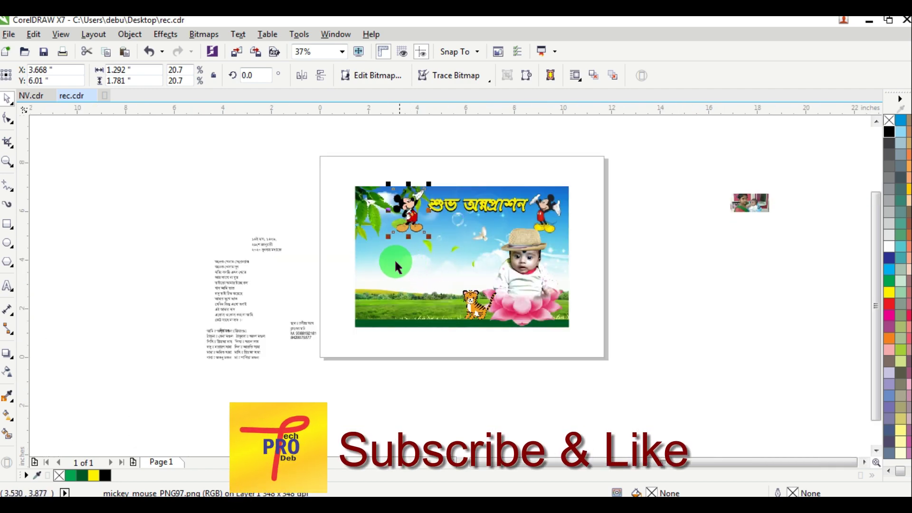
left_click_drag(245, 284, 385, 245)
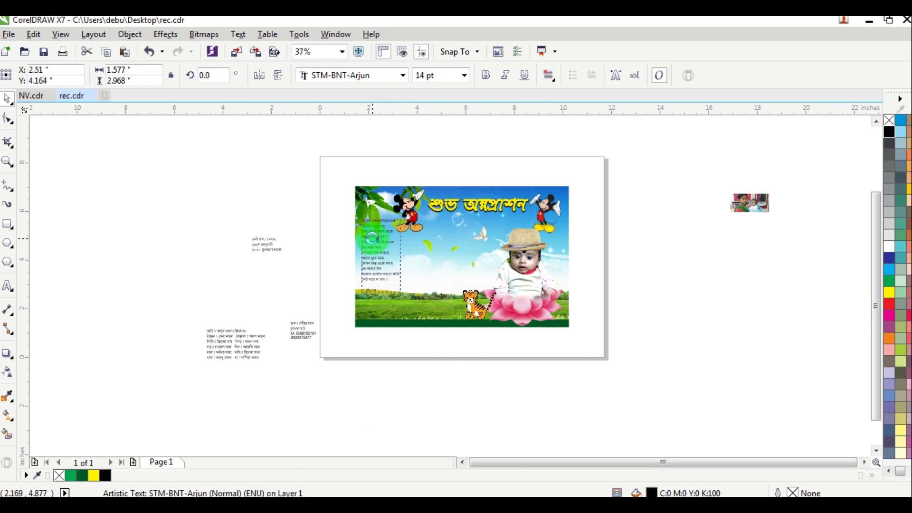
scroll(394, 262, "up", 1)
left_click(444, 75)
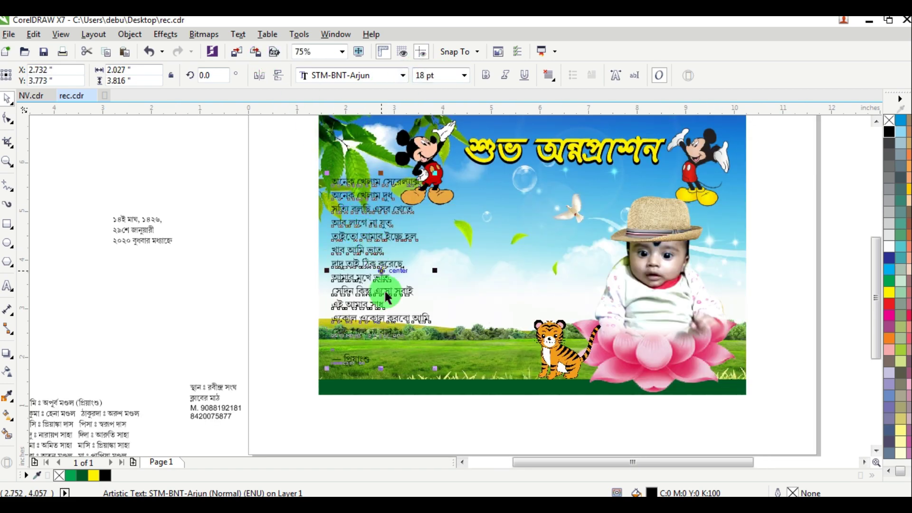
scroll(363, 368, "up", 1)
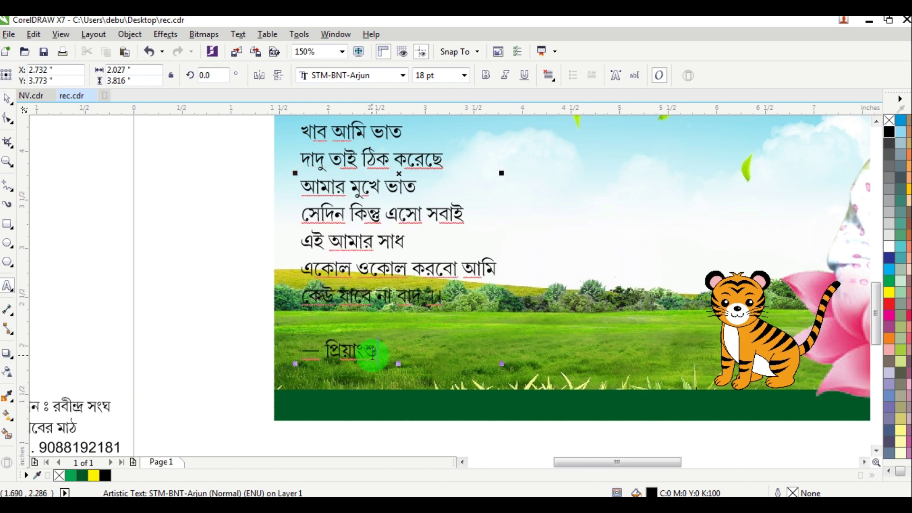
Step: Split the signature line into its own text and make it red and bold
left_click_drag(375, 351, 235, 350)
key("Delete")
left_click(530, 336)
key("ctrl+v")
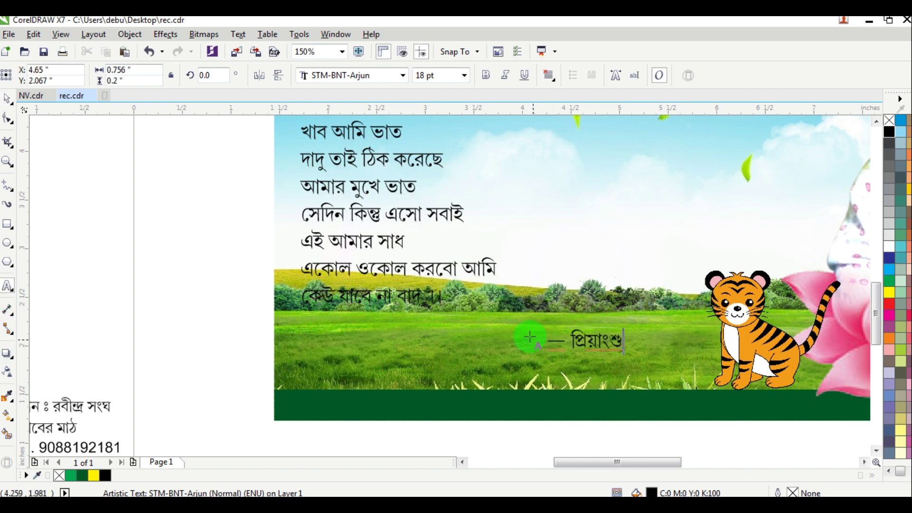
scroll(525, 319, "down", 1)
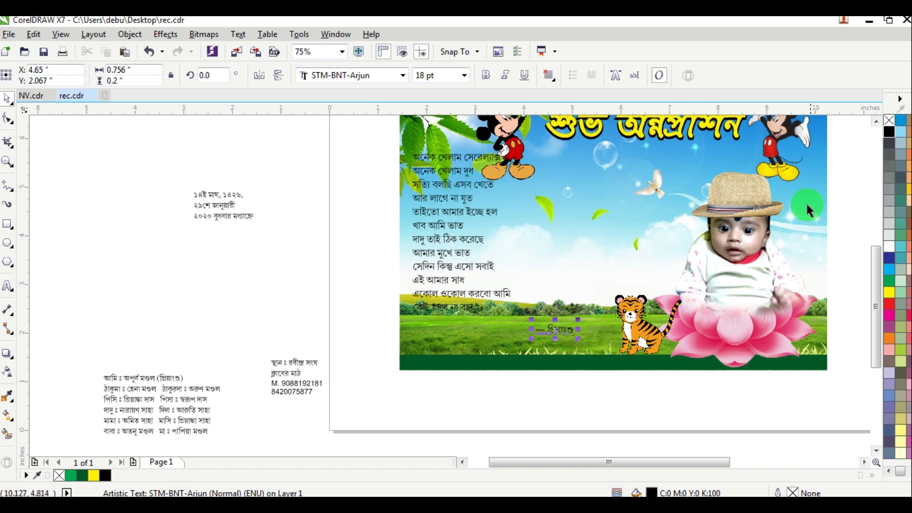
left_click(890, 305)
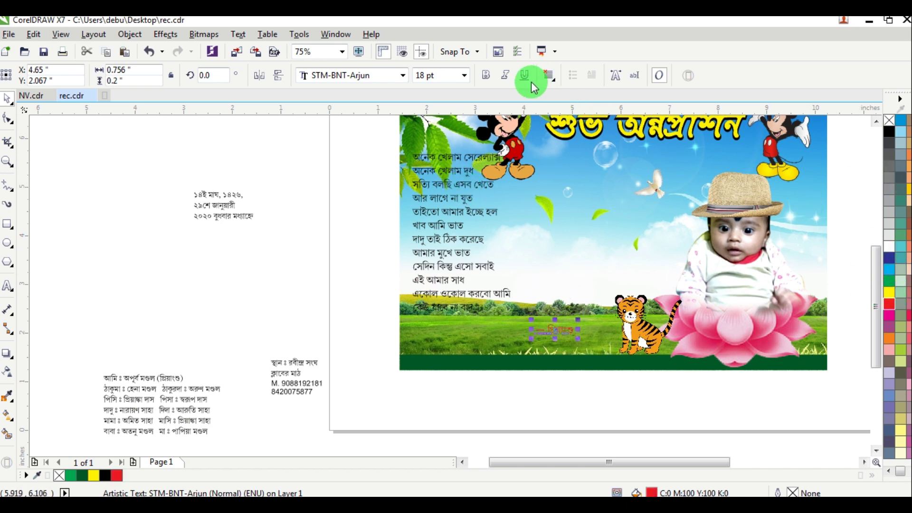
left_click(485, 75)
Step: Make the poem red and bold and enlarge it slightly to about 20 pt
left_click(469, 214)
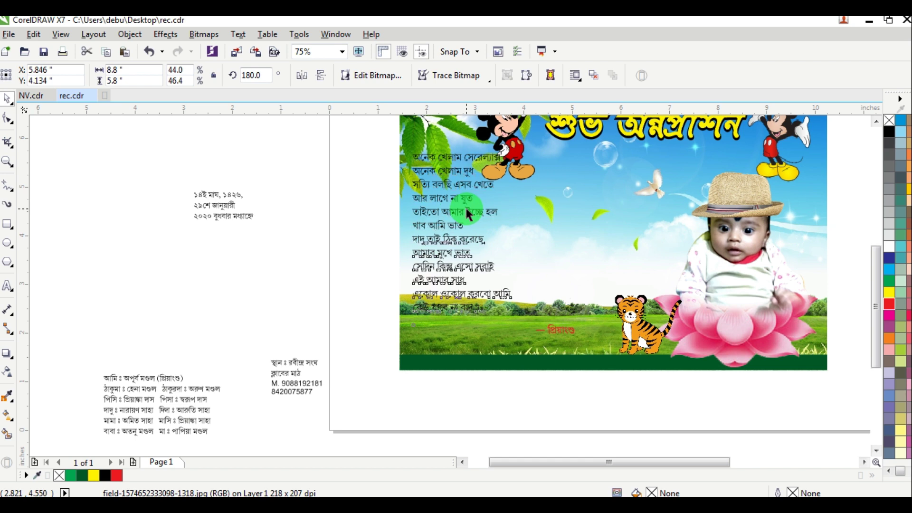
left_click(469, 214)
left_click(888, 305)
left_click(485, 75)
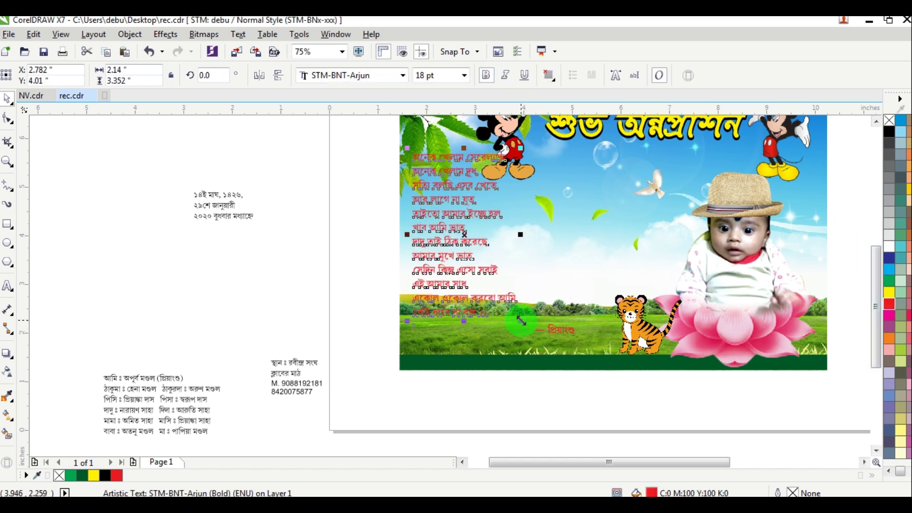
left_click_drag(521, 321, 531, 339)
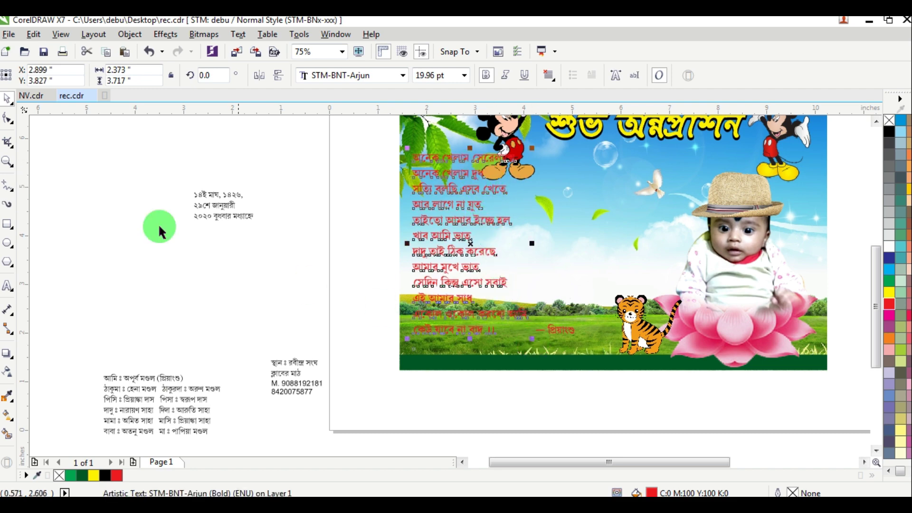
Step: Tighten the poem's line spacing using the Shape tool
left_click(10, 124)
left_click(432, 309)
scroll(424, 342, "up", 2)
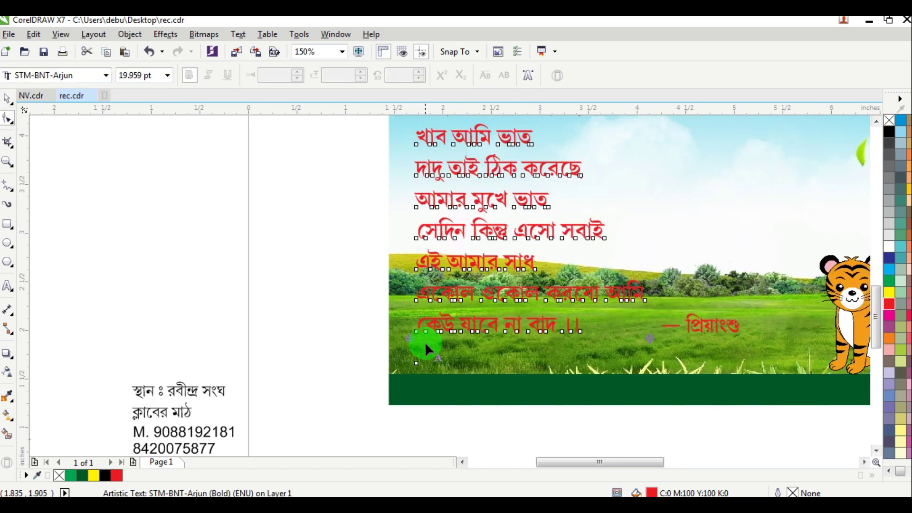
left_click_drag(407, 348, 416, 317)
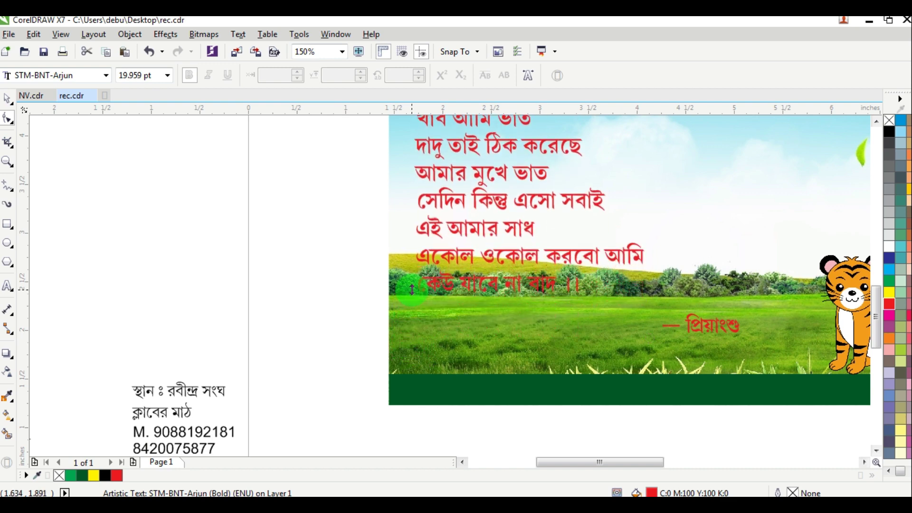
scroll(103, 195, "down", 2)
key("space")
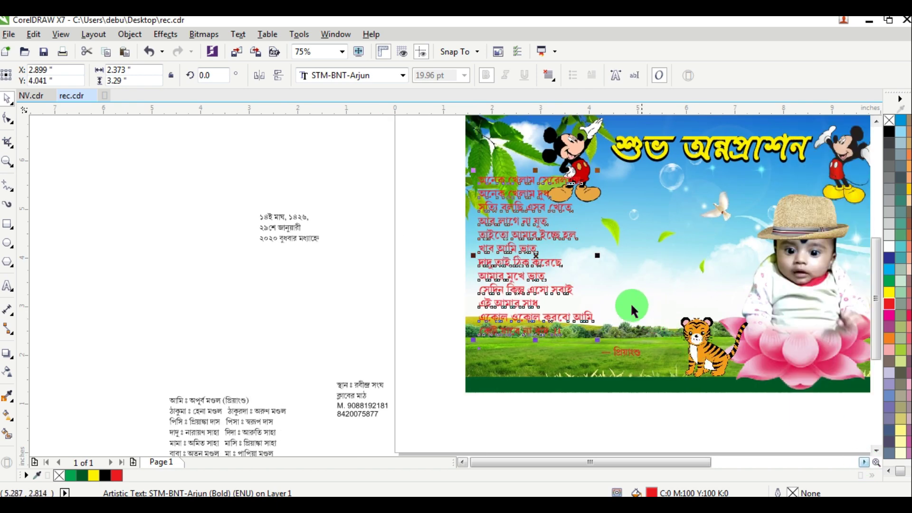
Step: Reposition the poem slightly right and down
scroll(617, 292, "up", 2)
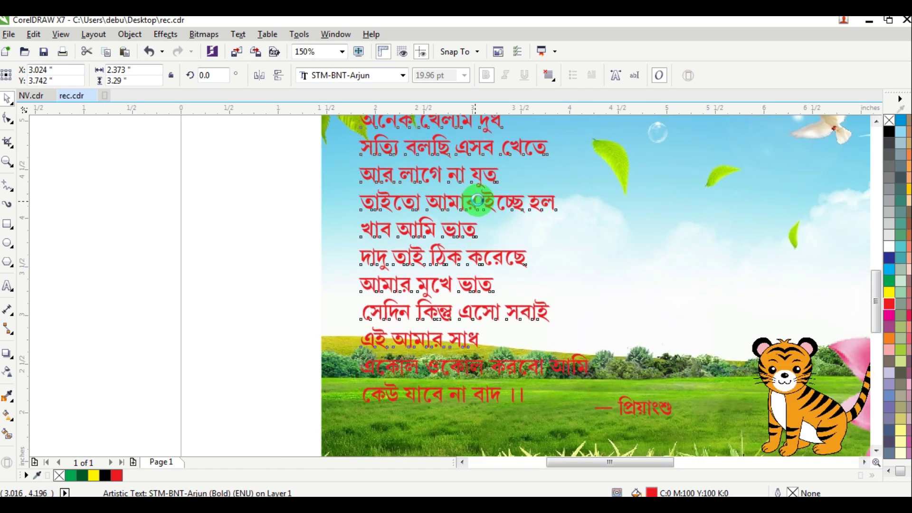
scroll(495, 156, "down", 2)
scroll(481, 124, "up", 2)
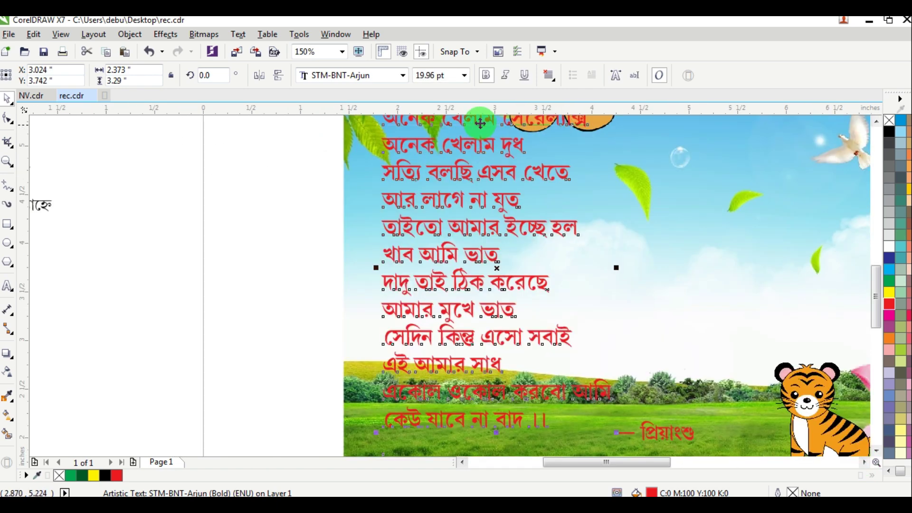
left_click_drag(485, 120, 496, 136)
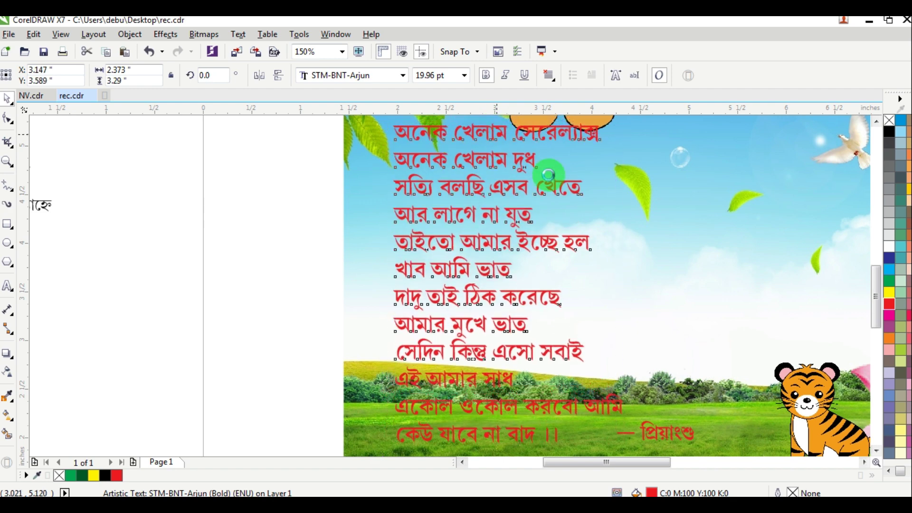
scroll(548, 176, "down", 2)
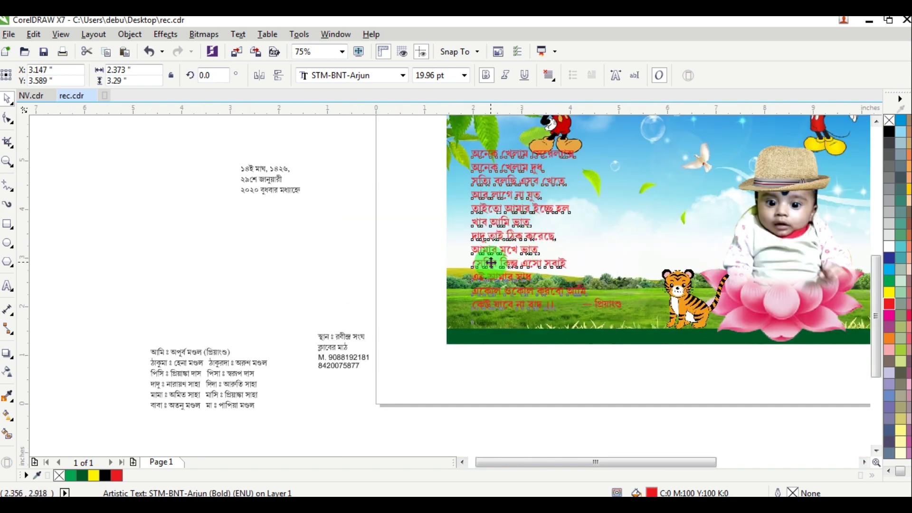
mouse_move(490, 262)
left_mouse_down()
mouse_move(475, 263)
mouse_move(482, 265)
left_mouse_up()
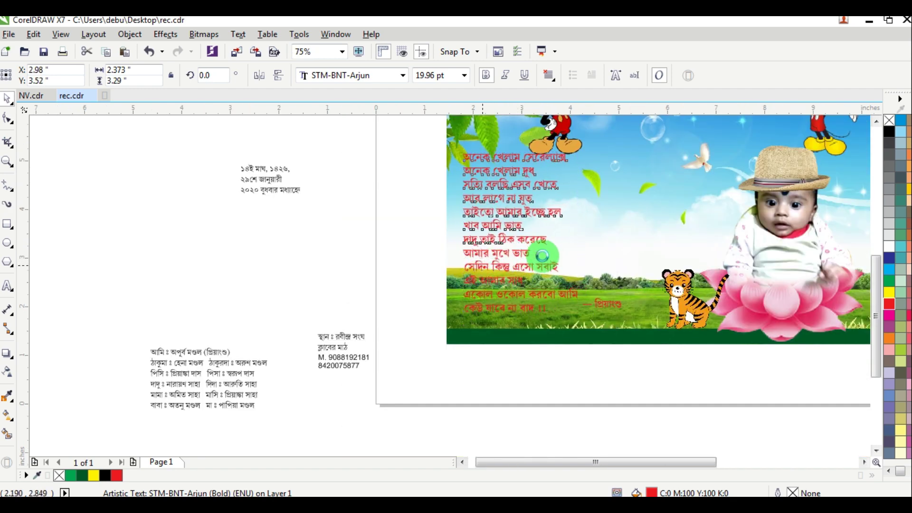
Step: Give the poem a 3 pt yellow outline with a red copy pasted on top
right_click(541, 211)
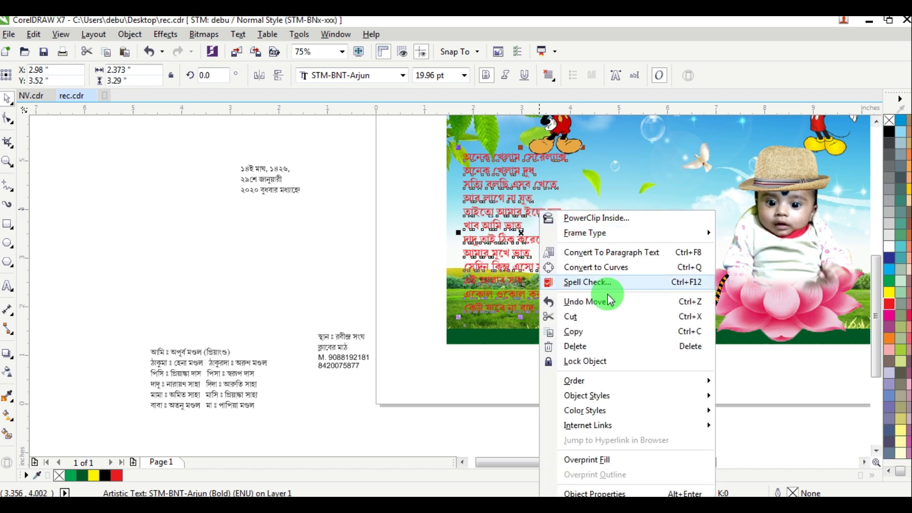
left_click(572, 336)
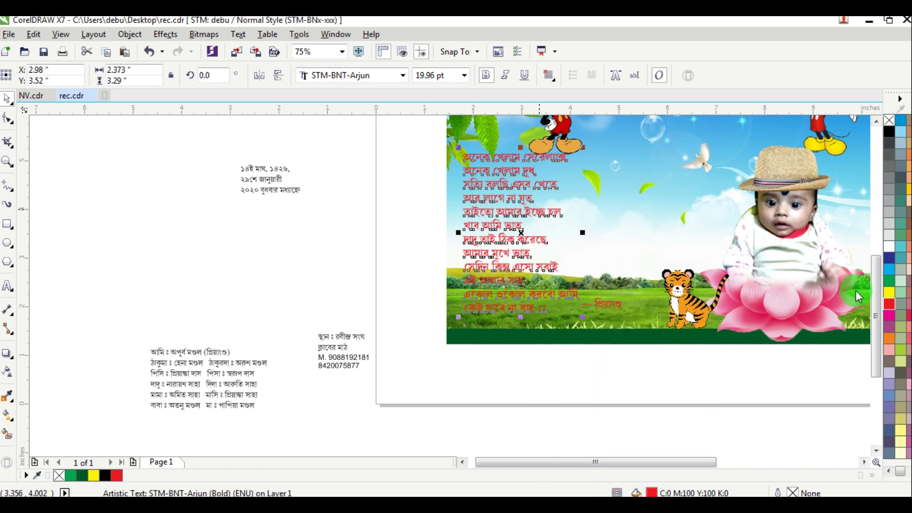
right_click(896, 296)
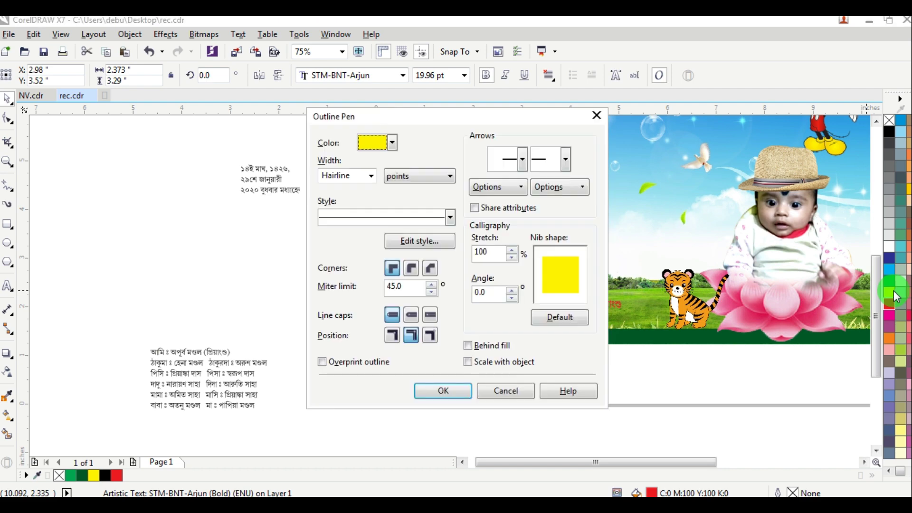
type("3")
key("Return")
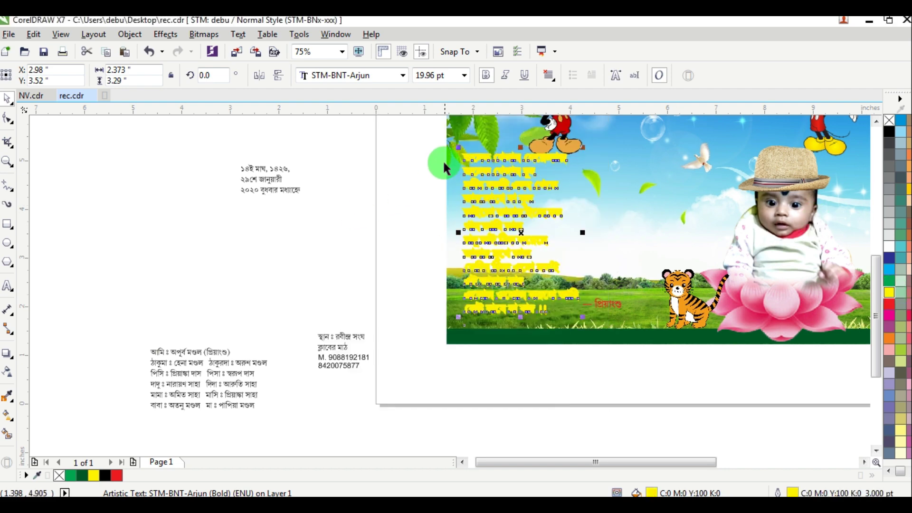
right_click(415, 167)
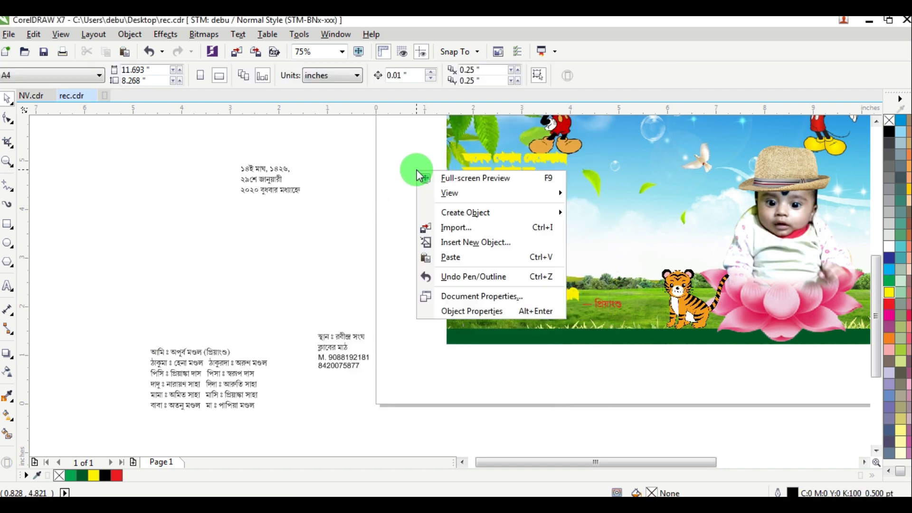
left_click(453, 258)
Step: Enlarge the signature text to about 28 pt
left_click(619, 363)
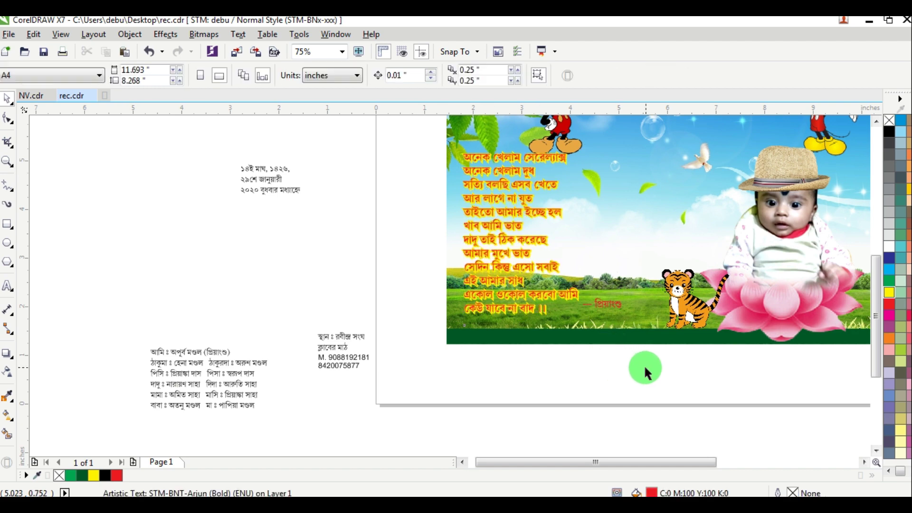
left_click_drag(581, 290, 655, 325)
scroll(655, 325, "up", 2)
Step: Make the signature yellow with a 3 pt yellow outline, then paste the red copy on top
right_click(609, 299)
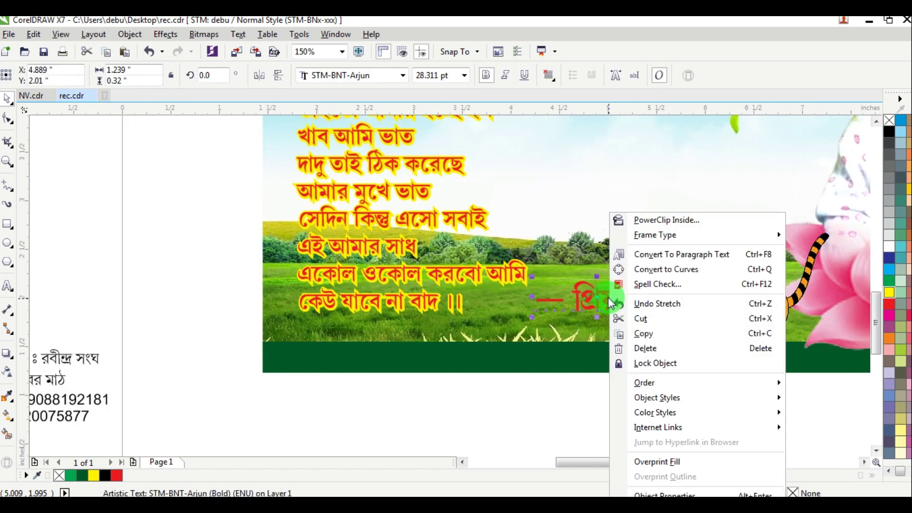
left_click(643, 332)
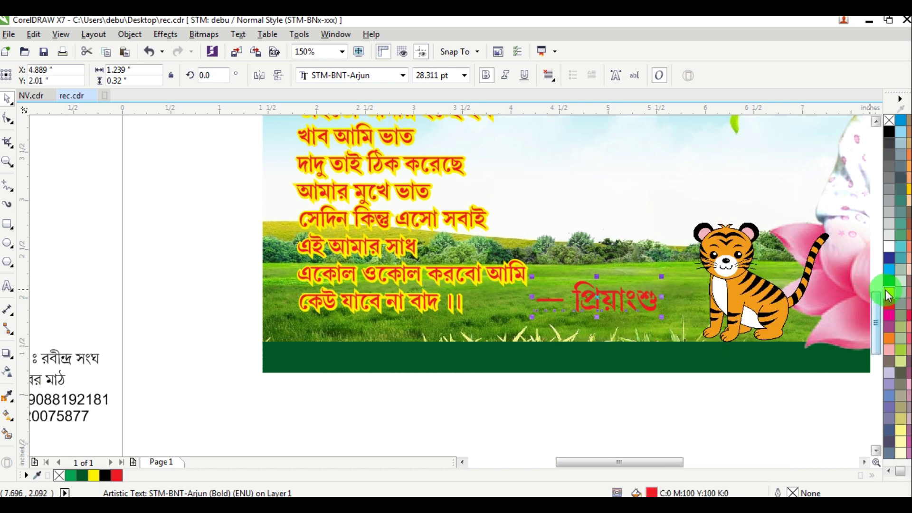
left_click(888, 295)
right_click(888, 295)
key("F12")
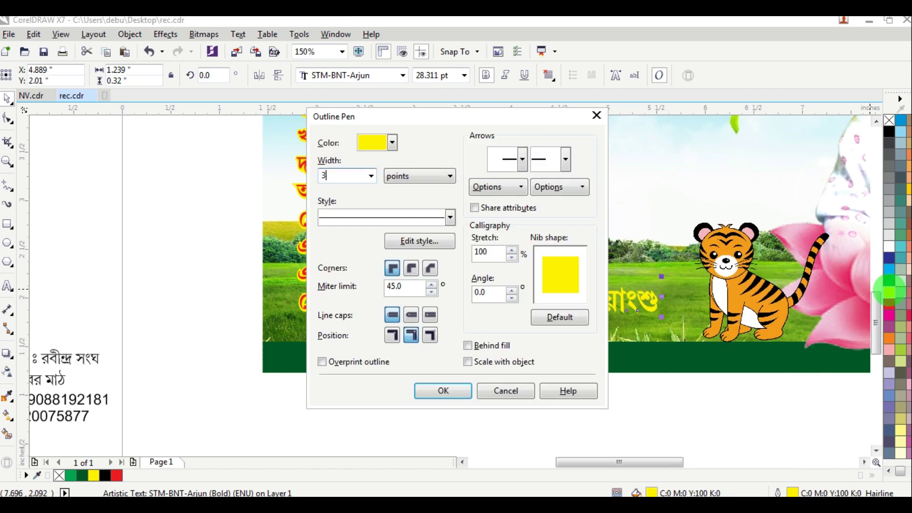
type("3")
key("Return")
right_click(672, 406)
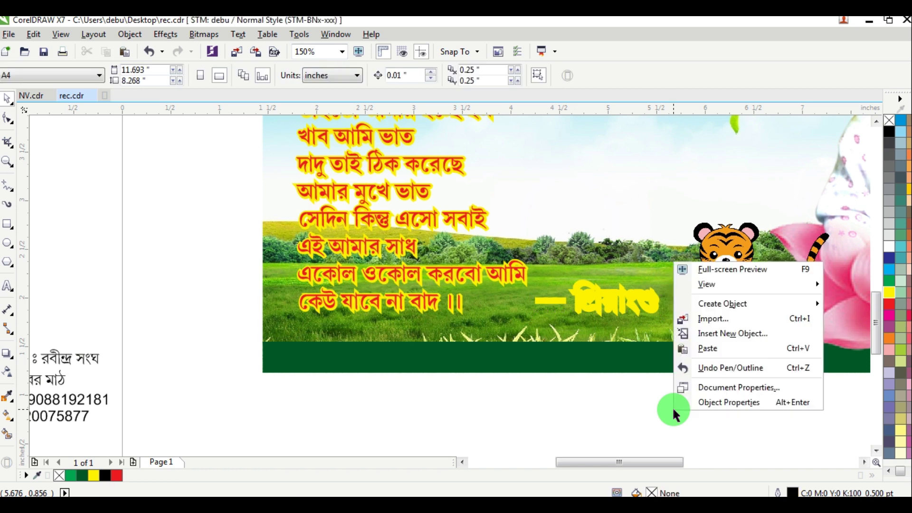
left_click(712, 349)
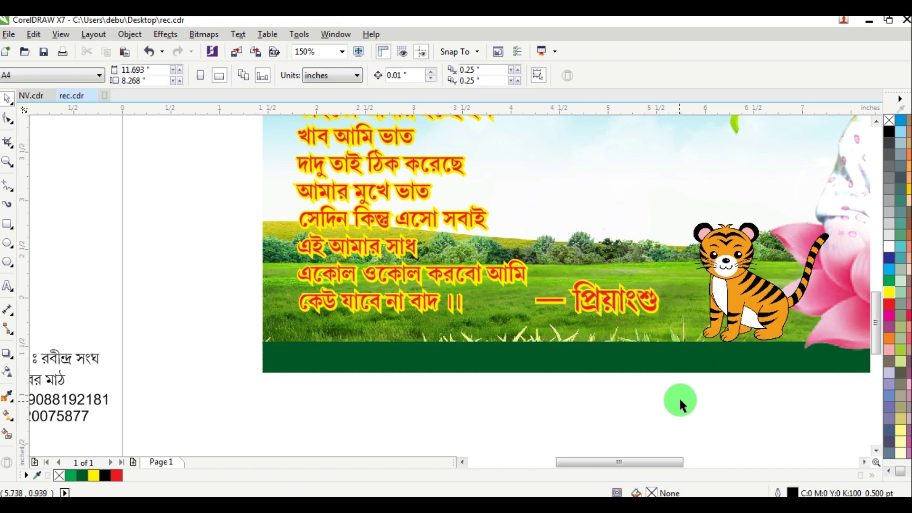
left_click_drag(500, 251, 500, 252)
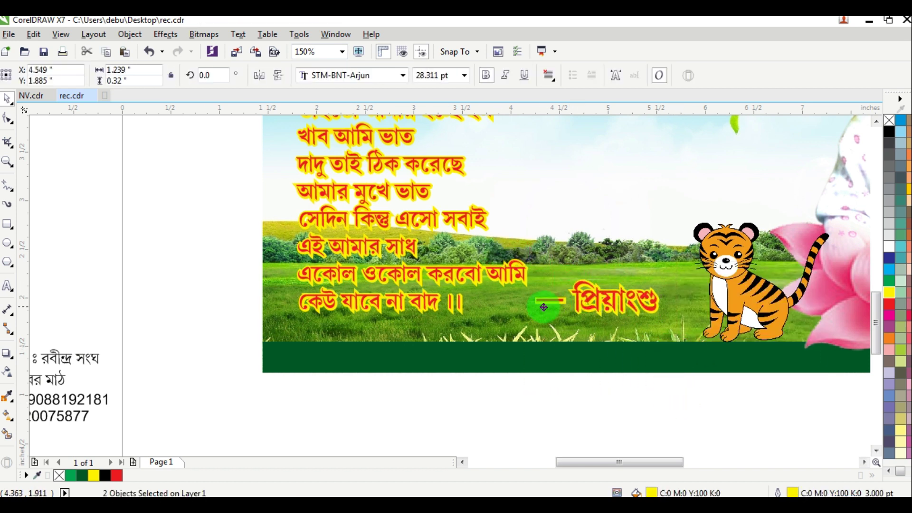
scroll(540, 310, "down", 4)
left_click(601, 366)
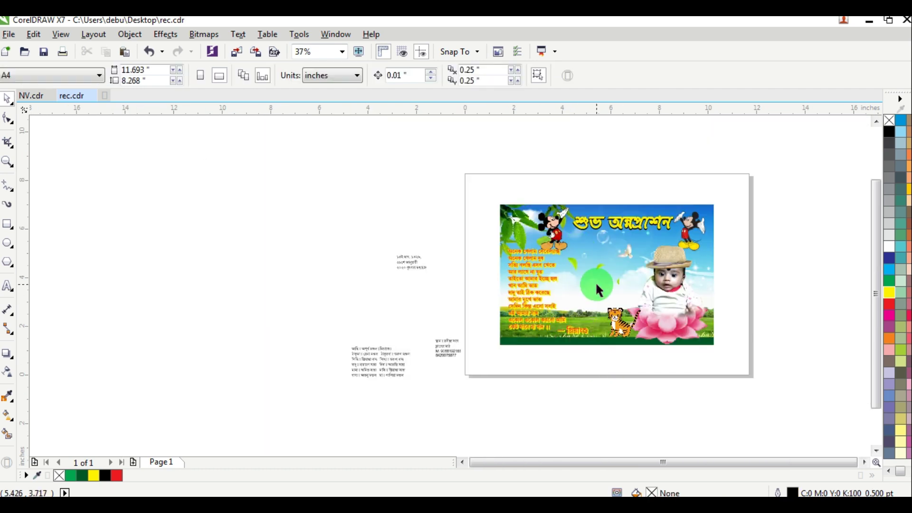
Step: Move the family-names list onto the card at 17 pt with centre alignment
scroll(598, 289, "up", 2)
scroll(643, 236, "down", 2)
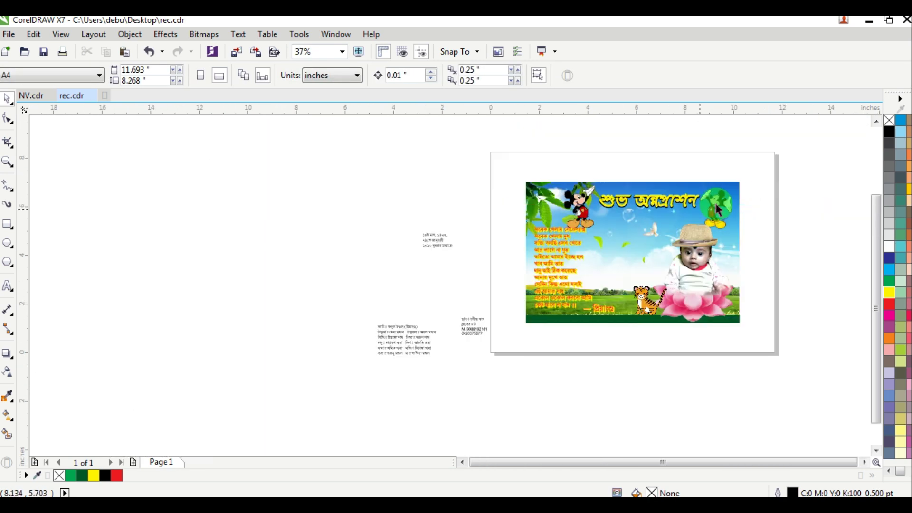
left_click_drag(424, 345, 651, 234)
scroll(651, 234, "up", 2)
key("ctrl+shift+p")
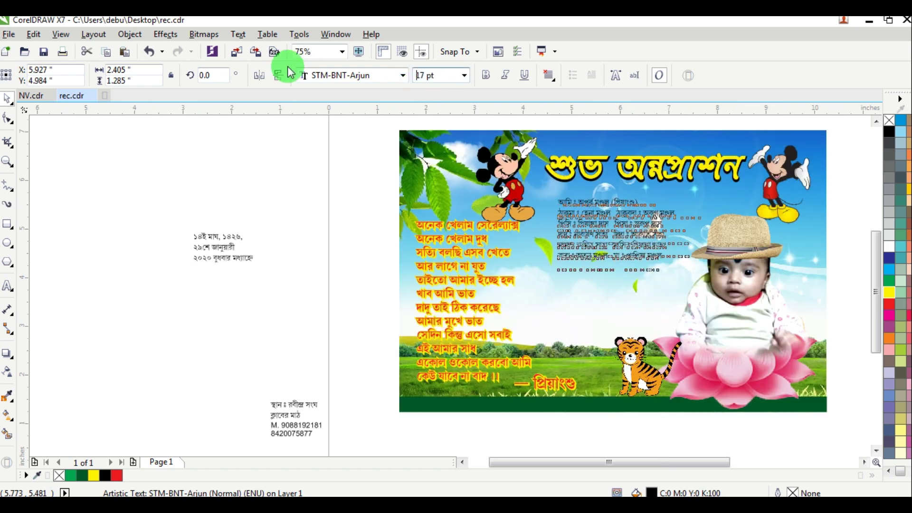
left_click(549, 75)
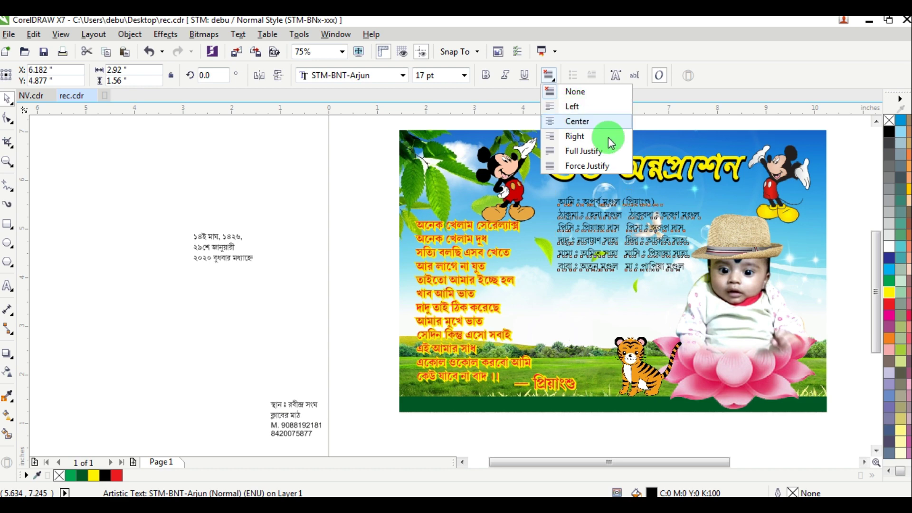
key("Return")
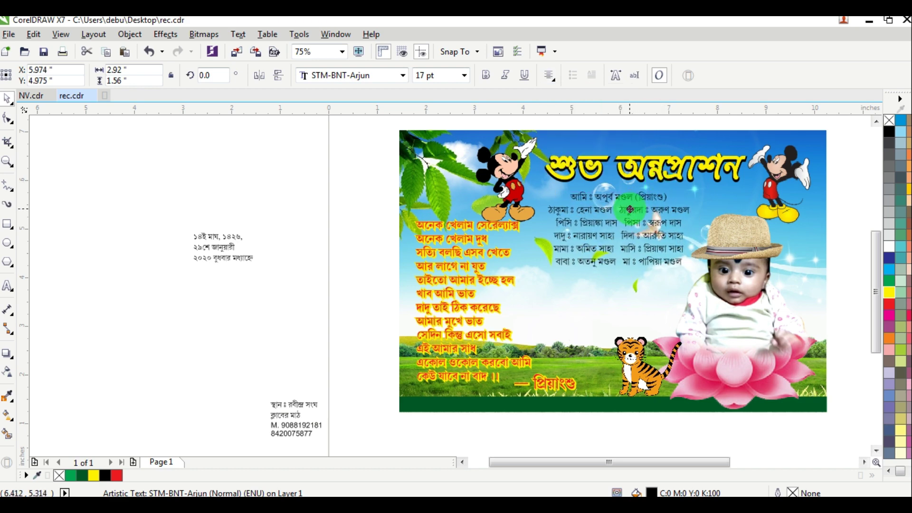
Step: Adjust the spaces in the list's lines to align the relations into a second column
scroll(639, 233, "up", 1)
left_click(7, 285)
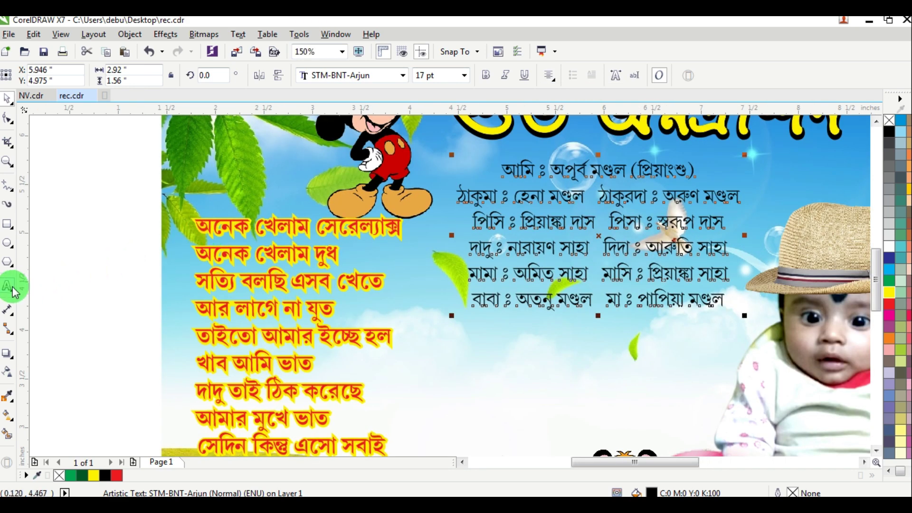
left_click(531, 194)
left_click(609, 199)
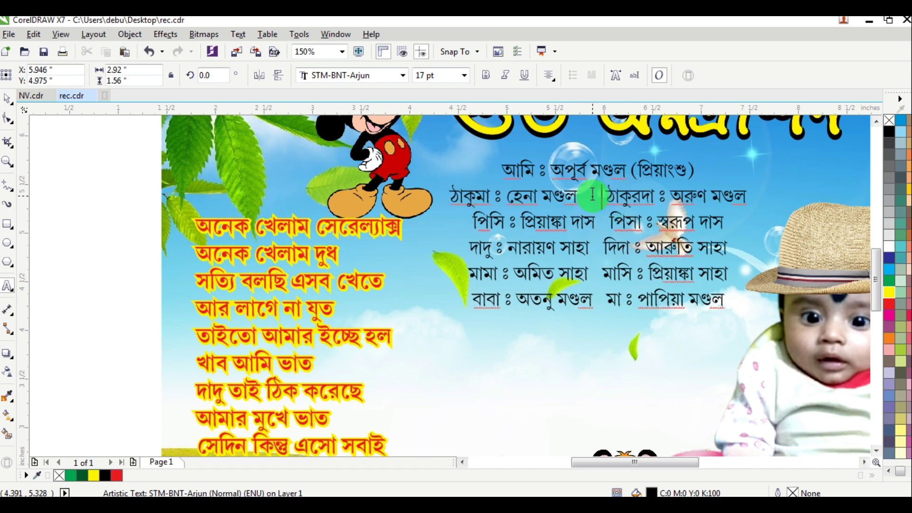
left_click(604, 216)
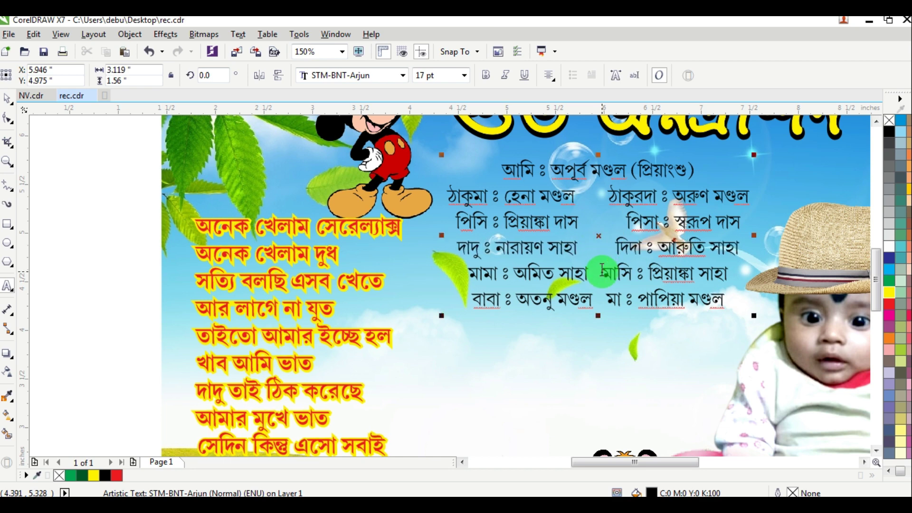
left_click(604, 298)
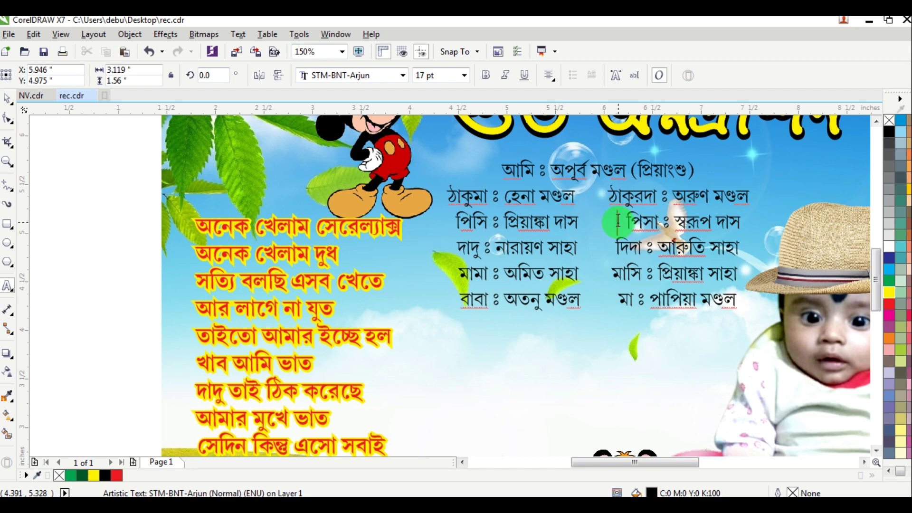
key("BackSpace")
key("BackSpace")
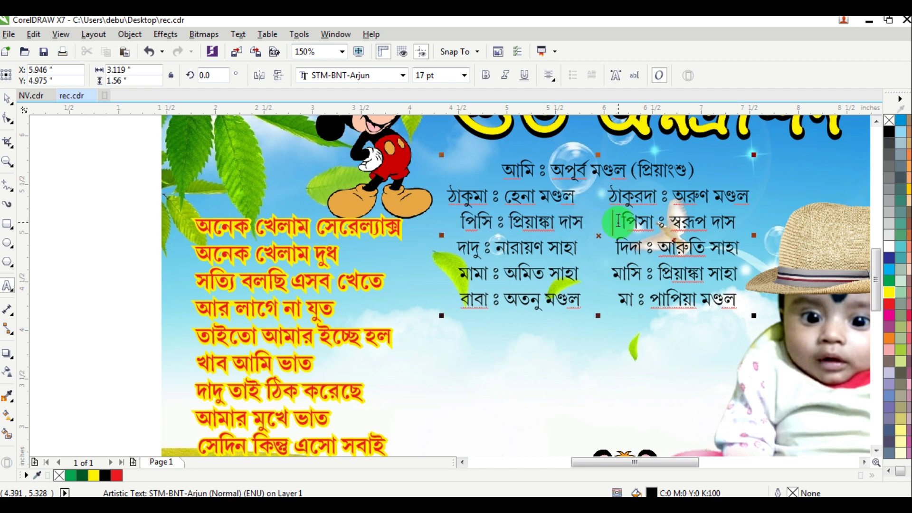
key("ctrl+a")
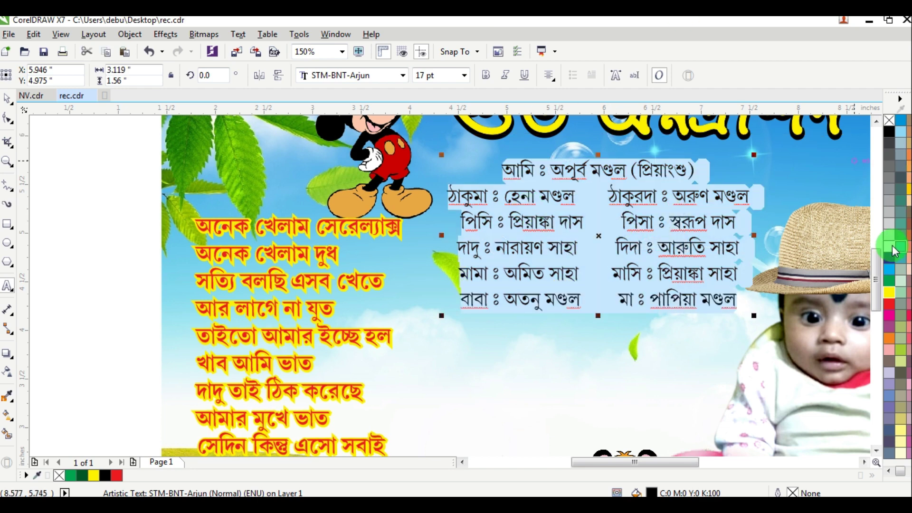
Step: Make the family list blue, 18 pt and bold
left_click(890, 257)
left_click(438, 84)
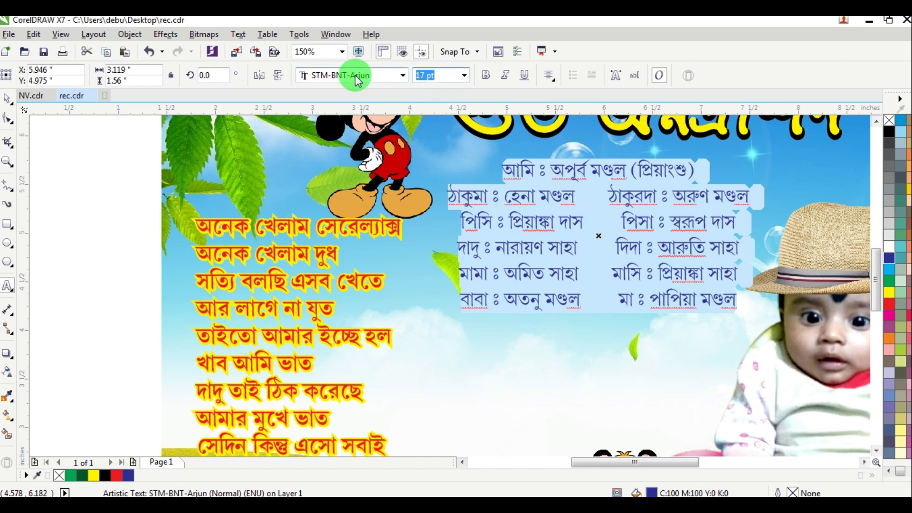
type("18")
key("Return")
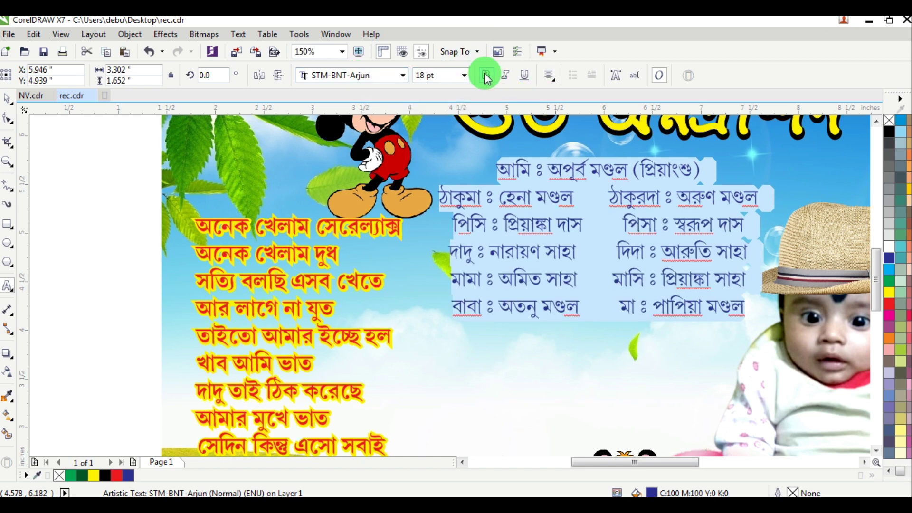
left_click(486, 76)
Step: Enlarge the first-line name to 25 pt and colour the whole first line yellow
left_click(569, 158)
left_click_drag(552, 162, 752, 175)
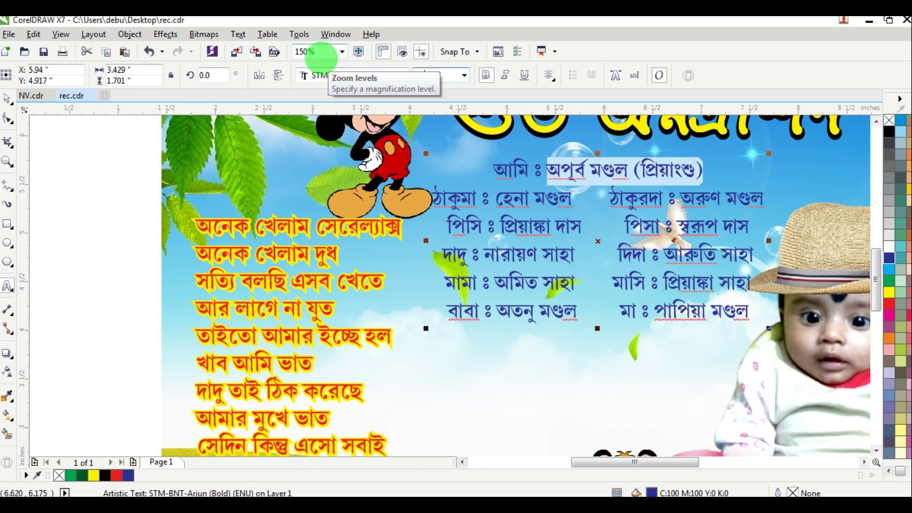
type("25")
key("Return")
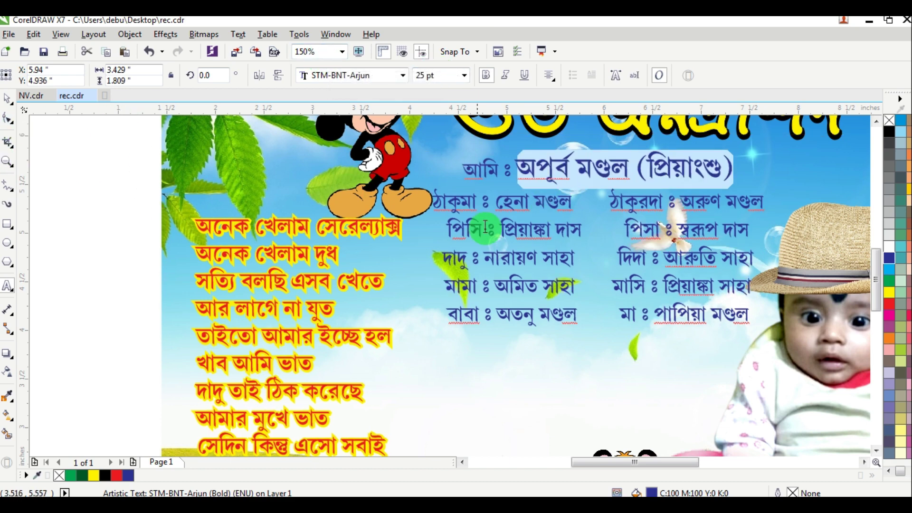
left_click(485, 229)
left_click_drag(465, 172, 779, 179)
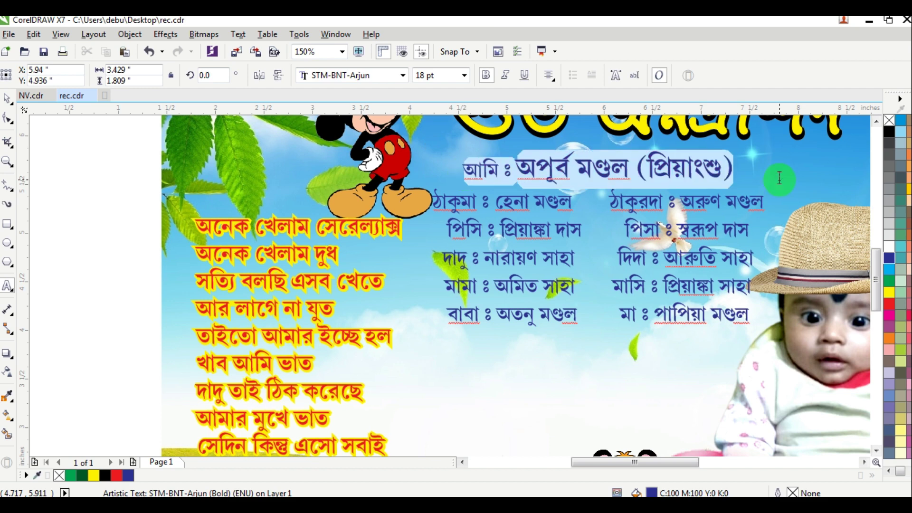
left_click(889, 292)
Step: Narrow the family-list block slightly from the left and copy it
left_click(10, 112)
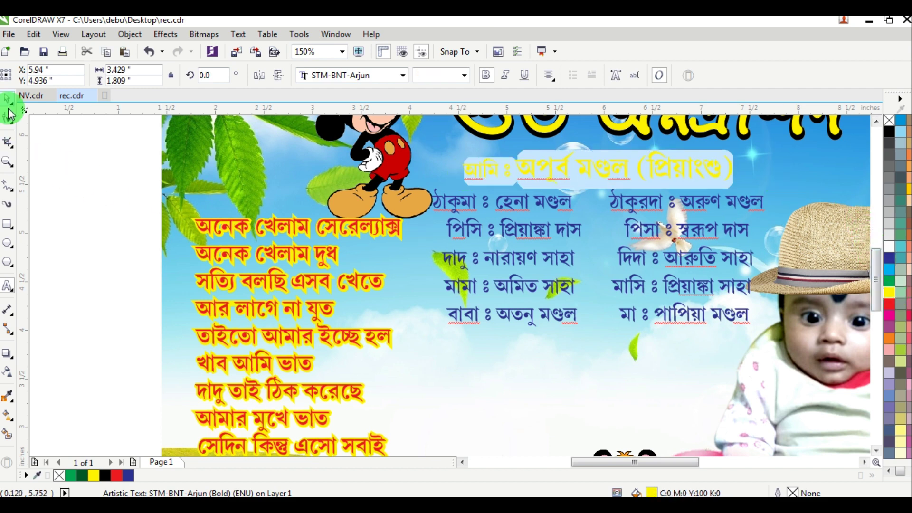
left_click(424, 245)
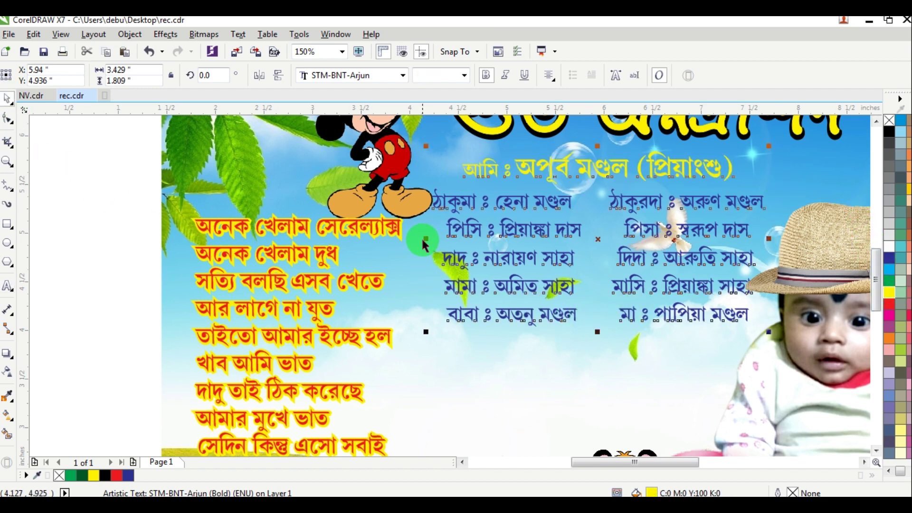
left_click_drag(426, 239, 435, 239)
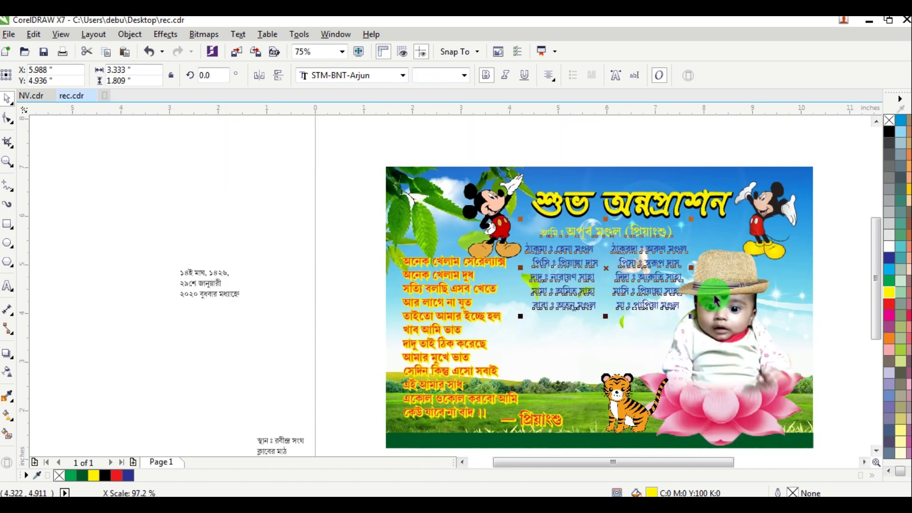
scroll(611, 296, "down", 2)
scroll(694, 280, "up", 2)
right_click(573, 216)
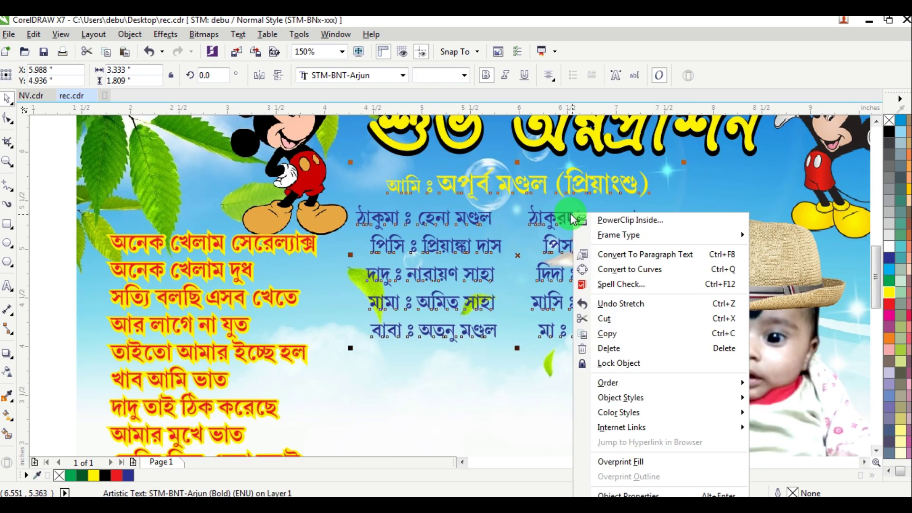
left_click(607, 335)
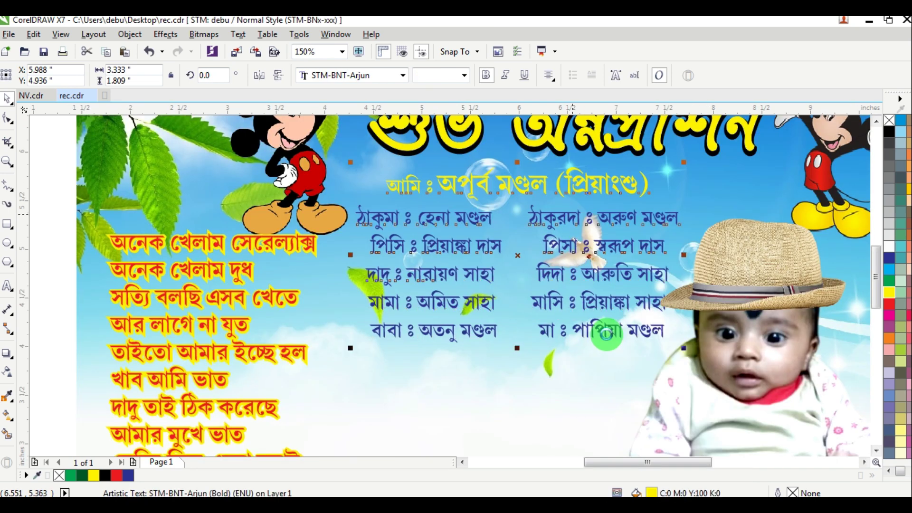
Step: Fill the family list white and give it a thick 3 pt white outline
left_click(887, 246)
right_click(889, 251)
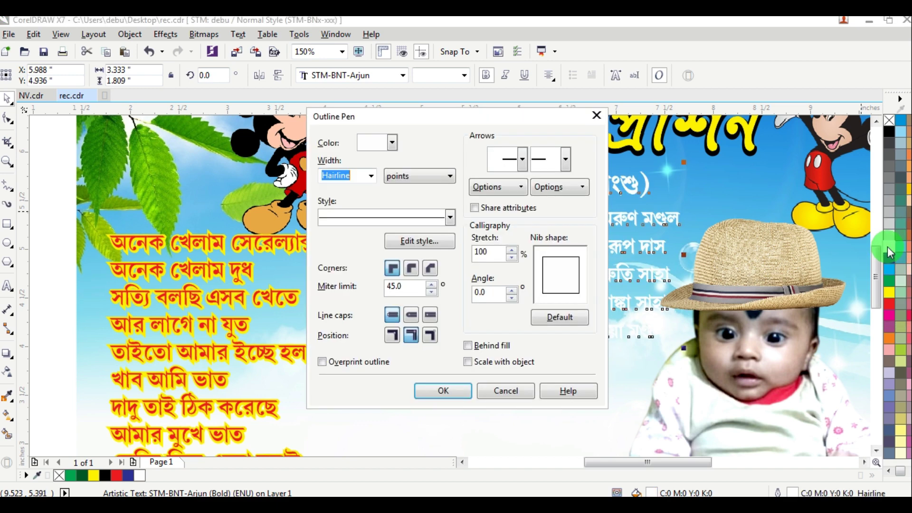
key("Return")
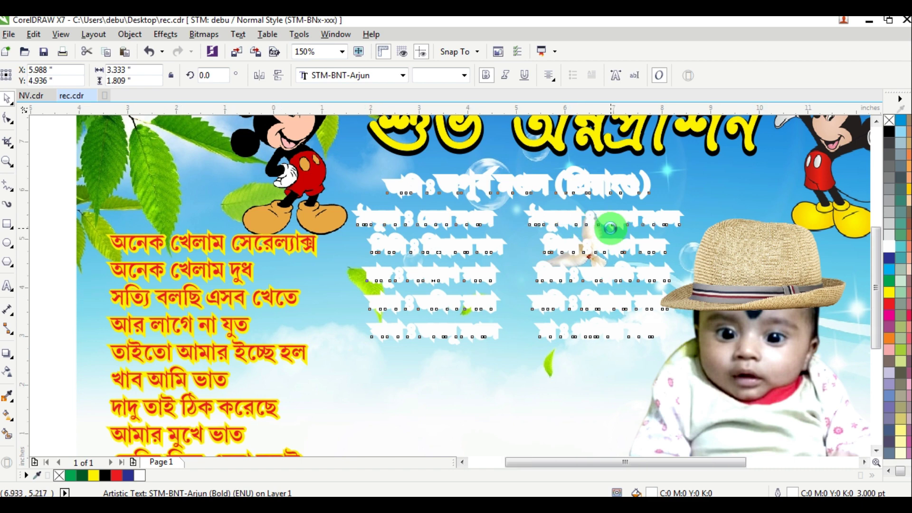
scroll(611, 228, "down", 2)
right_click(837, 150)
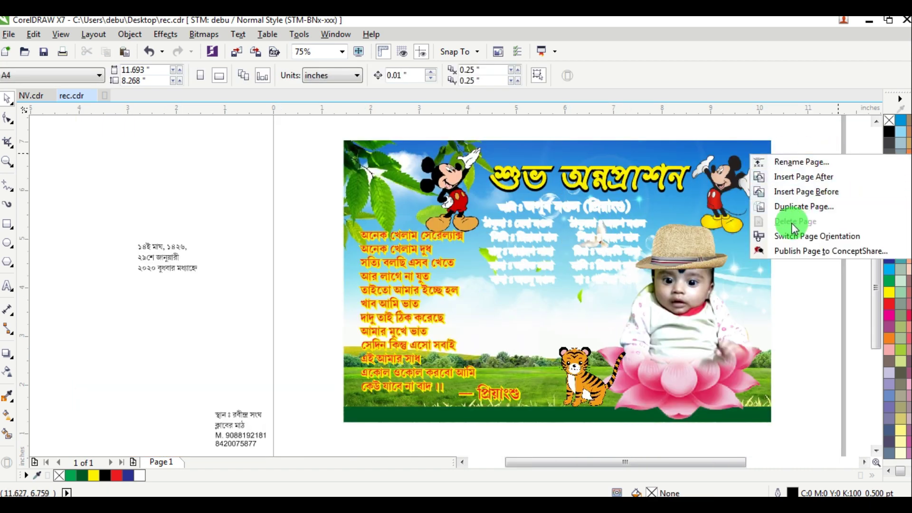
Step: Paste the copied family-members text block onto the card
right_click(796, 281)
right_click(796, 281)
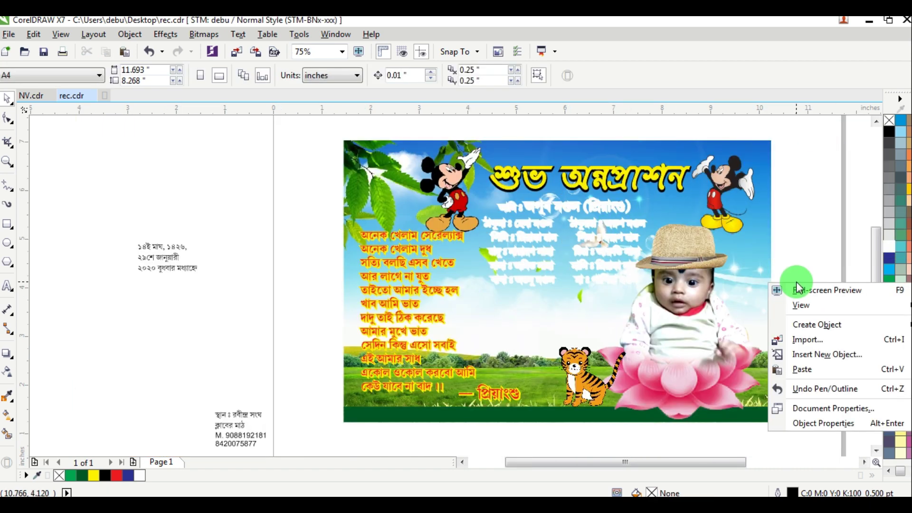
left_click(806, 368)
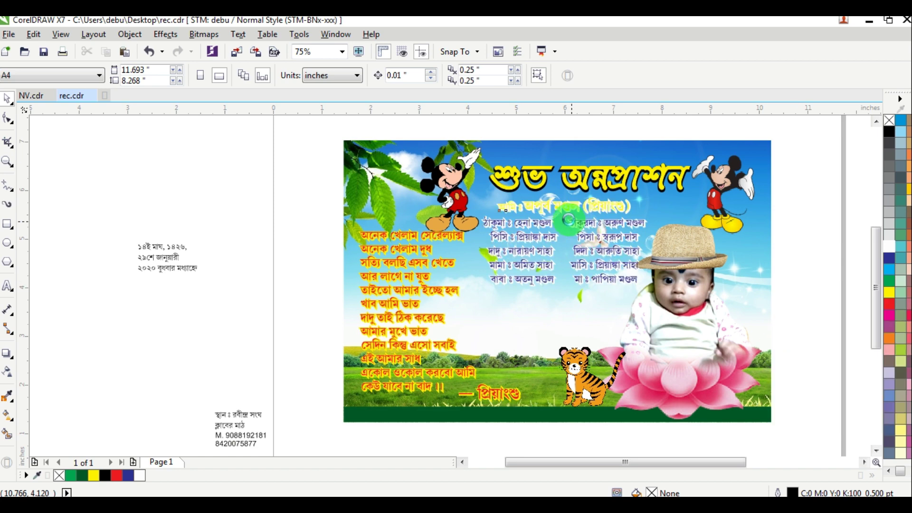
scroll(558, 212, "up", 4)
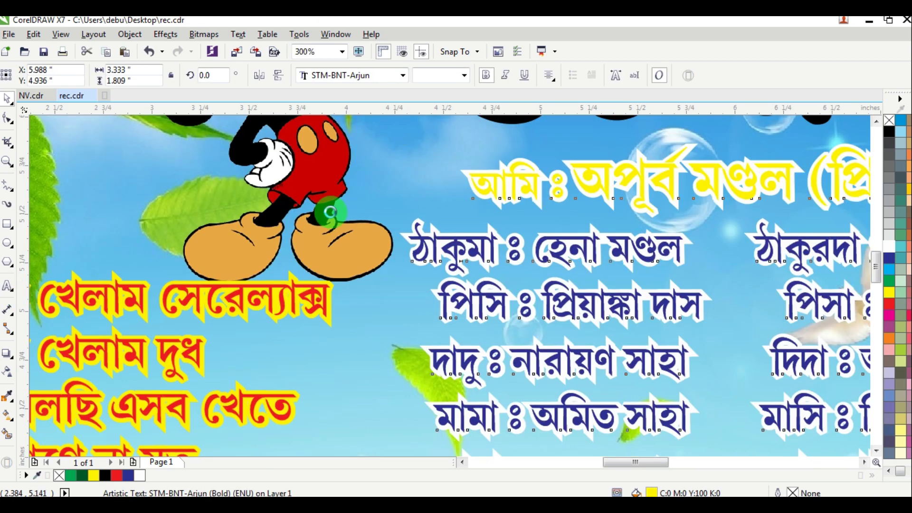
Step: Colour the heading line of the pasted family text red
double_click(531, 179)
left_click_drag(465, 182, 766, 200)
scroll(650, 218, "down", 2)
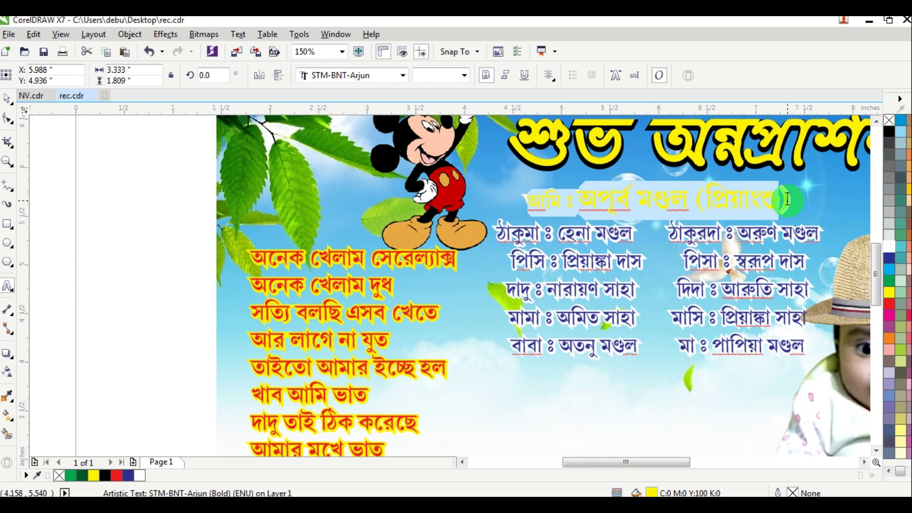
left_click(889, 303)
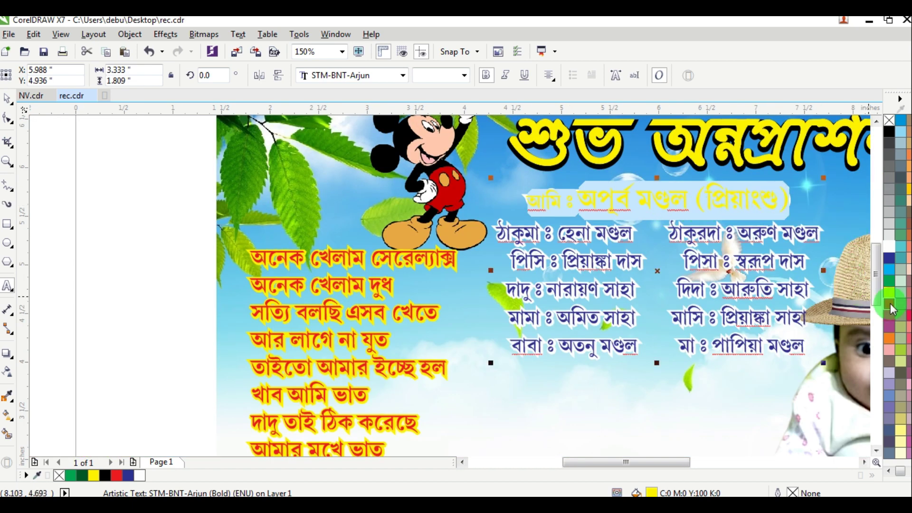
left_click(7, 99)
left_click(165, 169)
scroll(195, 181, "down", 2)
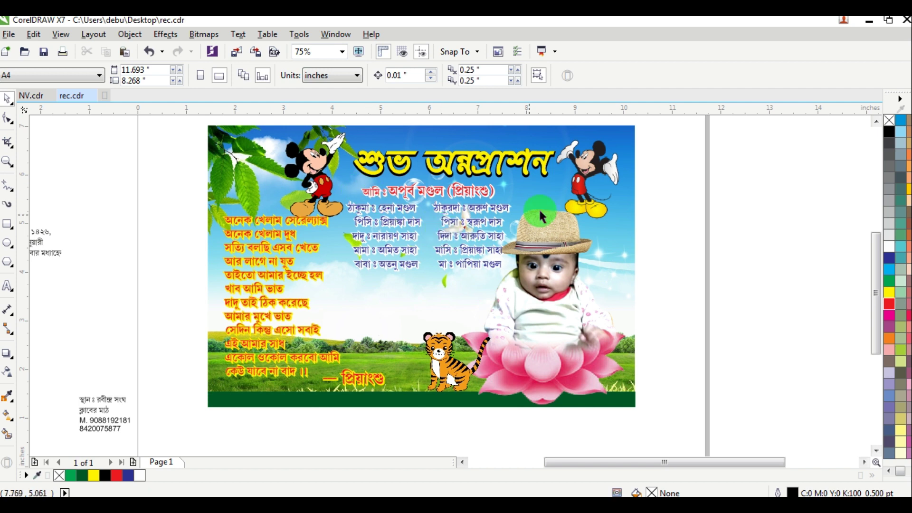
Step: Group the two family-name blocks and centre them under the card title
left_click_drag(678, 174, 316, 278)
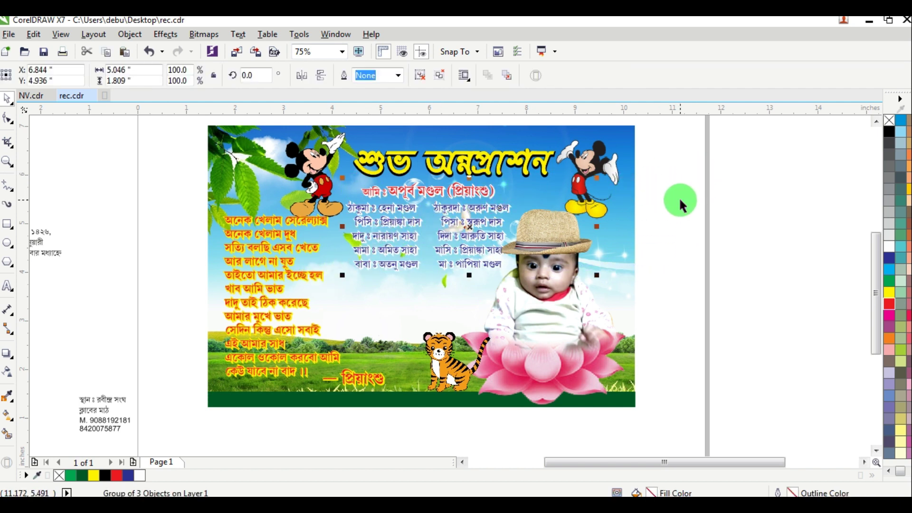
key("Escape")
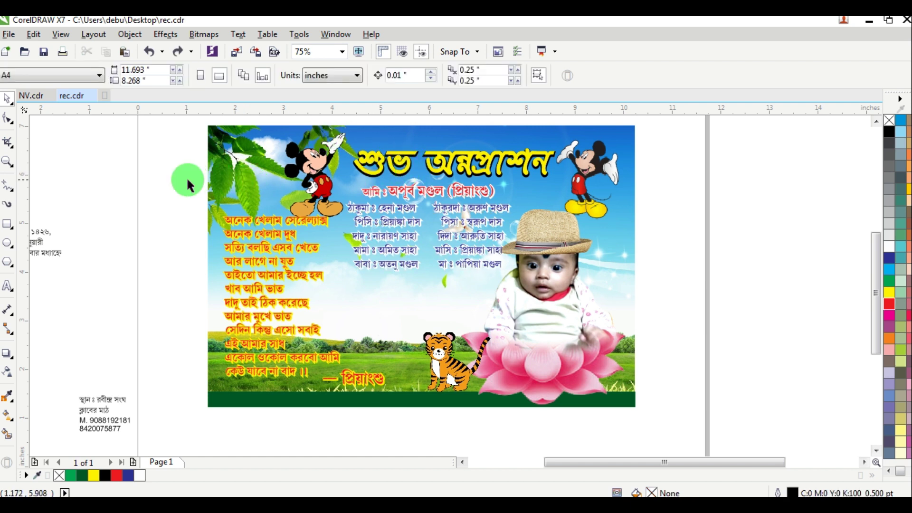
left_click_drag(188, 180, 494, 245)
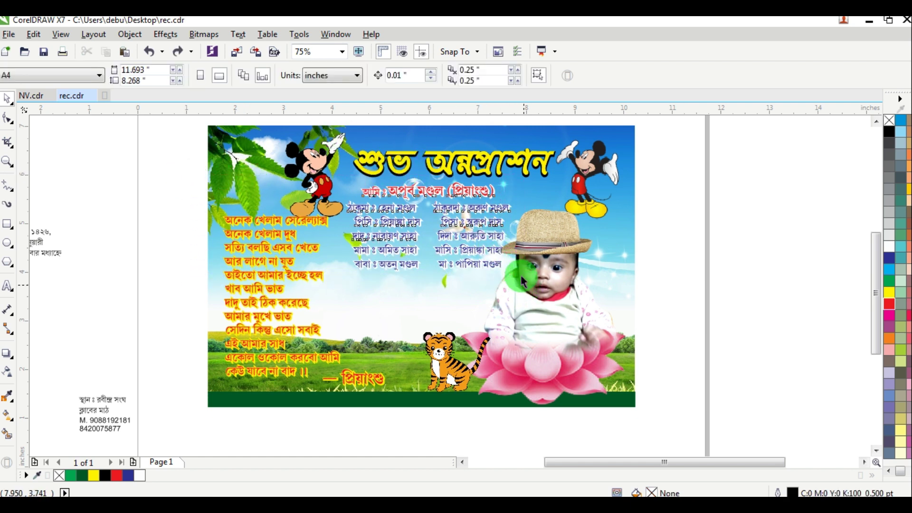
left_click_drag(522, 281, 509, 234)
key("ctrl+g")
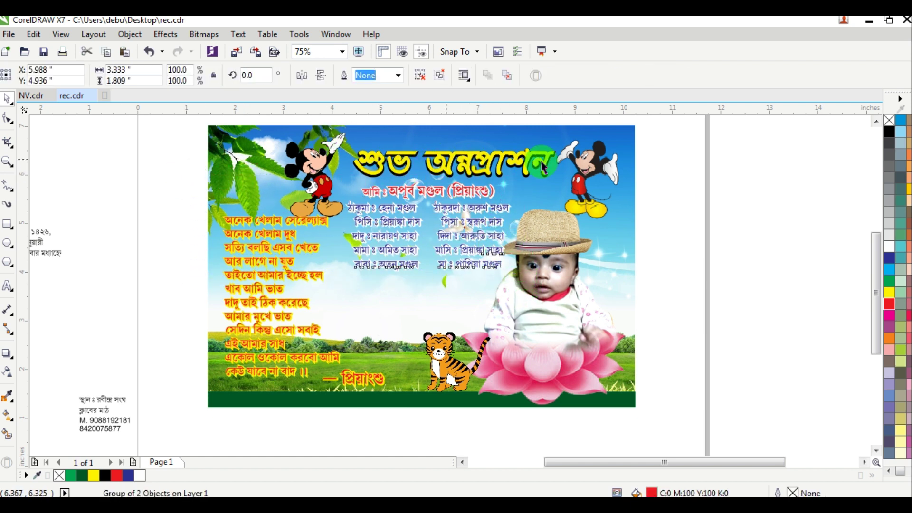
left_click(544, 167, "shift")
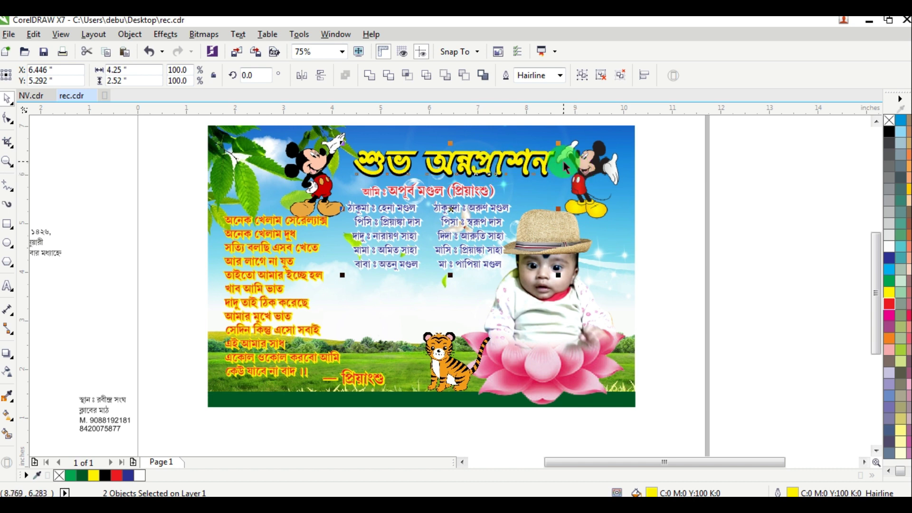
left_click(763, 184)
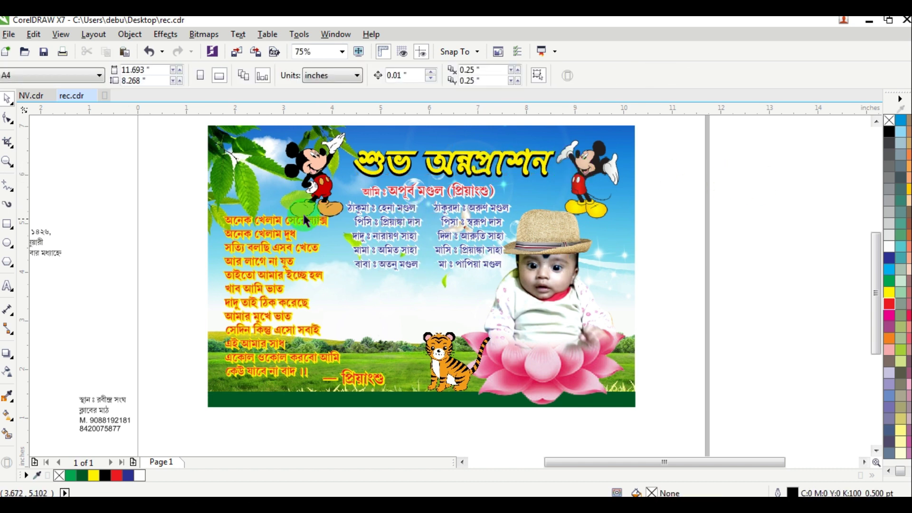
left_click_drag(167, 167, 514, 276)
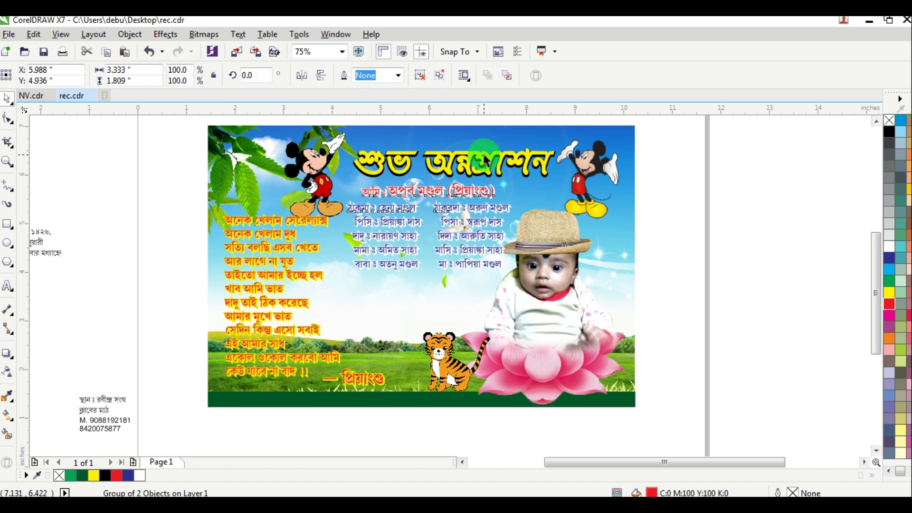
left_click(531, 163, "shift")
key("c")
Step: Shrink the baby photo group slightly and shift it right, clear of the names
left_click(670, 178)
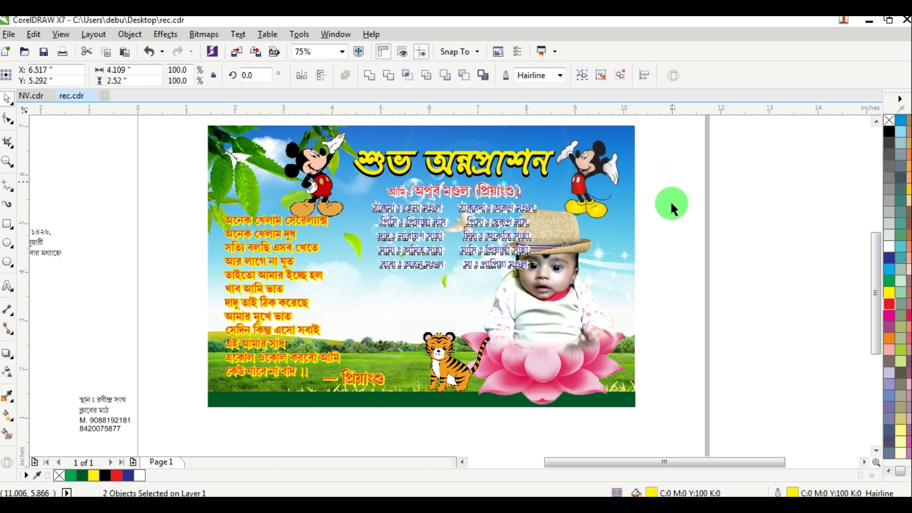
left_click(605, 249)
left_click_drag(707, 190, 443, 423)
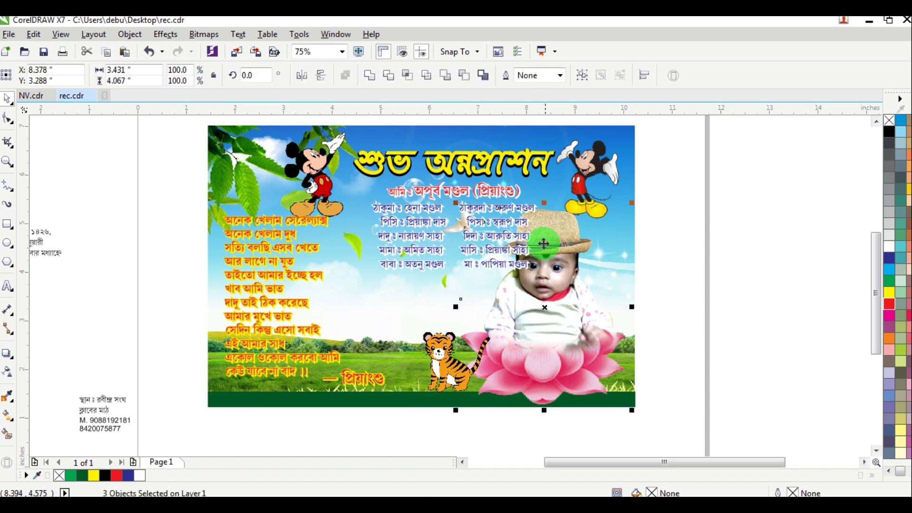
left_click_drag(460, 207, 479, 230)
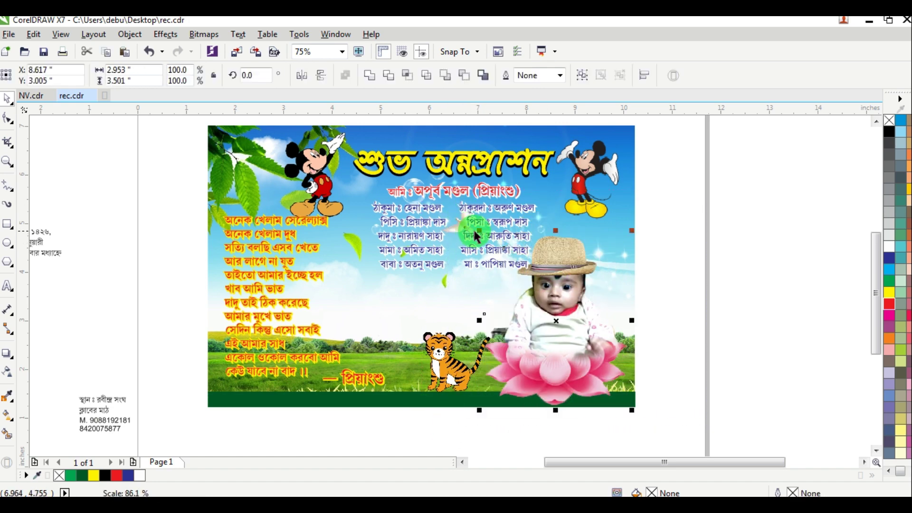
left_click_drag(586, 220, 489, 237)
scroll(540, 274, "up", 1)
Step: Draw an oval about 1.65 × 1.03 in beside the date text off the page
left_click(764, 184)
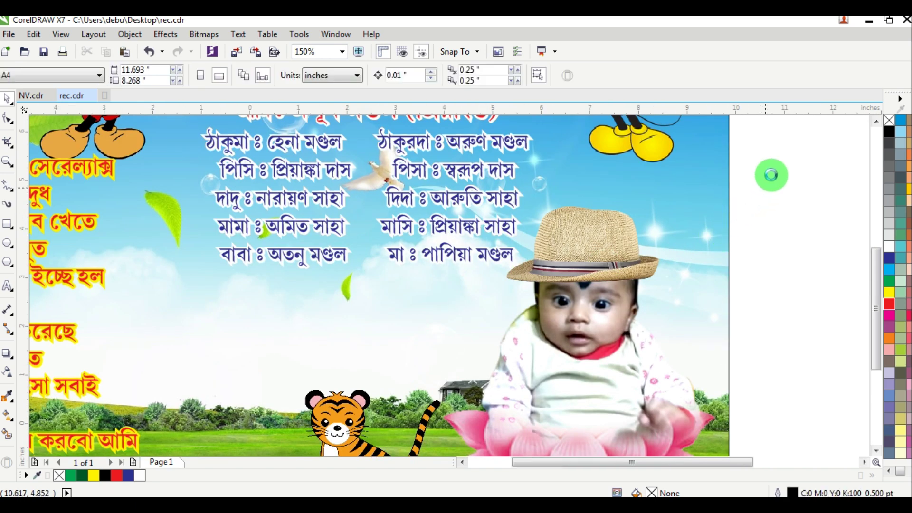
scroll(769, 174, "down", 1)
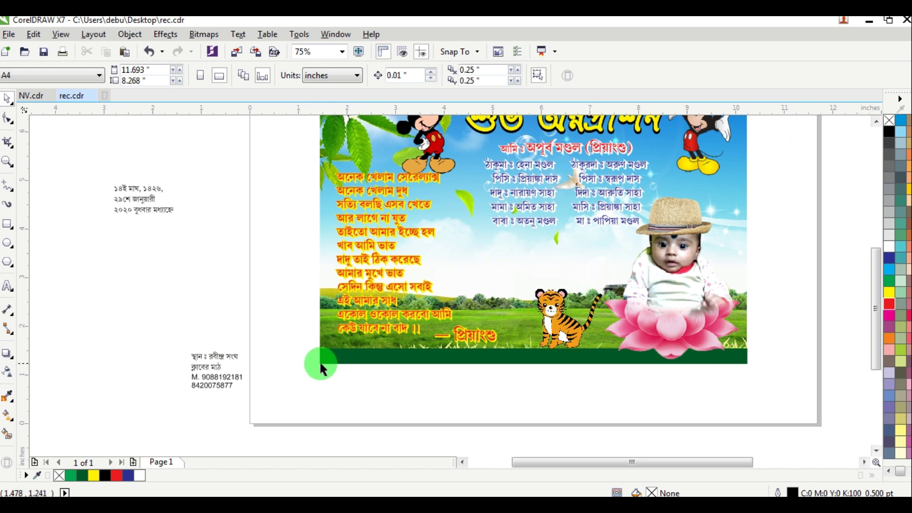
left_click(7, 243)
left_click_drag(75, 238, 155, 287)
scroll(110, 264, "up", 2)
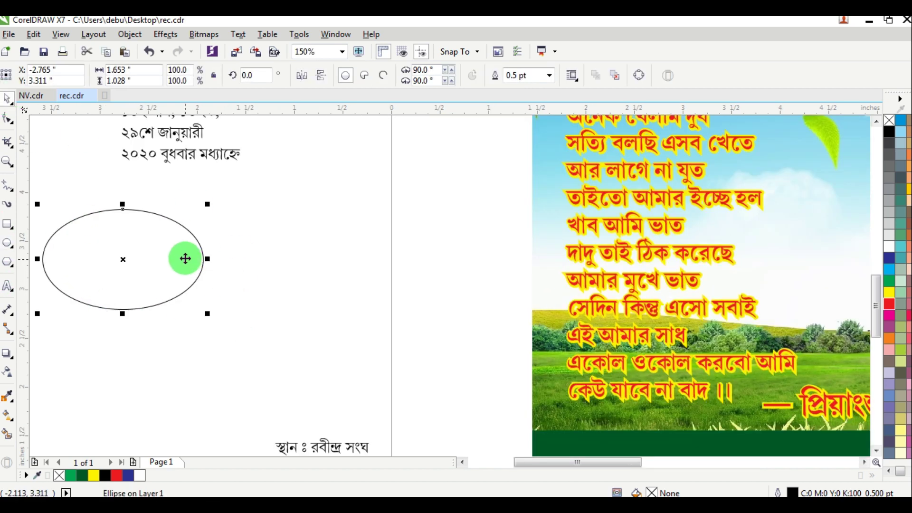
left_click_drag(185, 256, 290, 266)
Step: Put the date text inside the ellipse, bold, centre-aligned and red, with tighter line spacing
left_click_drag(216, 154, 252, 284)
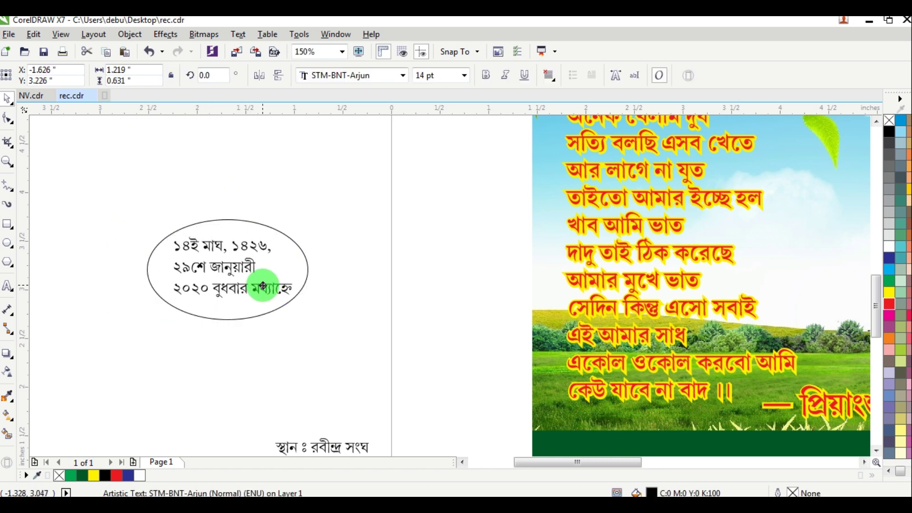
left_click(485, 75)
left_click(548, 75)
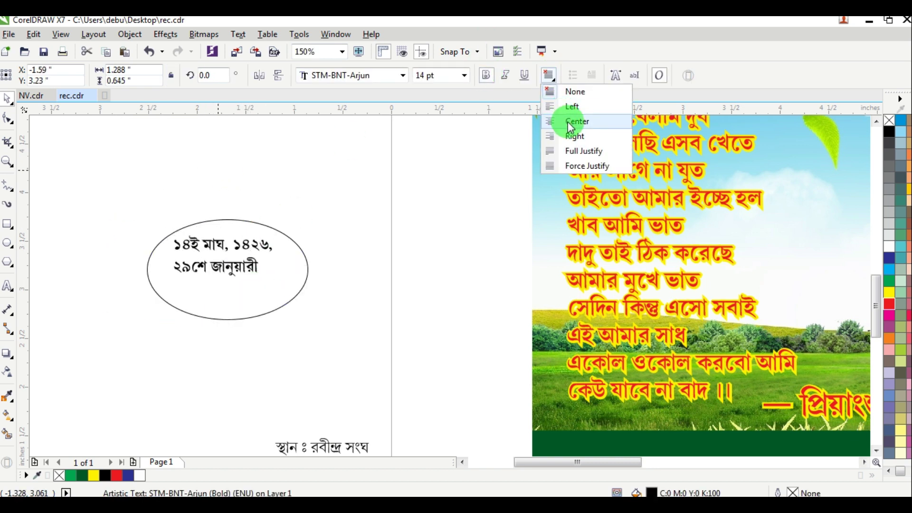
left_click(568, 121)
left_click_drag(889, 308, 236, 267)
left_click(6, 118)
mouse_move(169, 303)
left_mouse_down()
mouse_move(189, 315)
mouse_move(169, 291)
left_mouse_up()
left_click(8, 99)
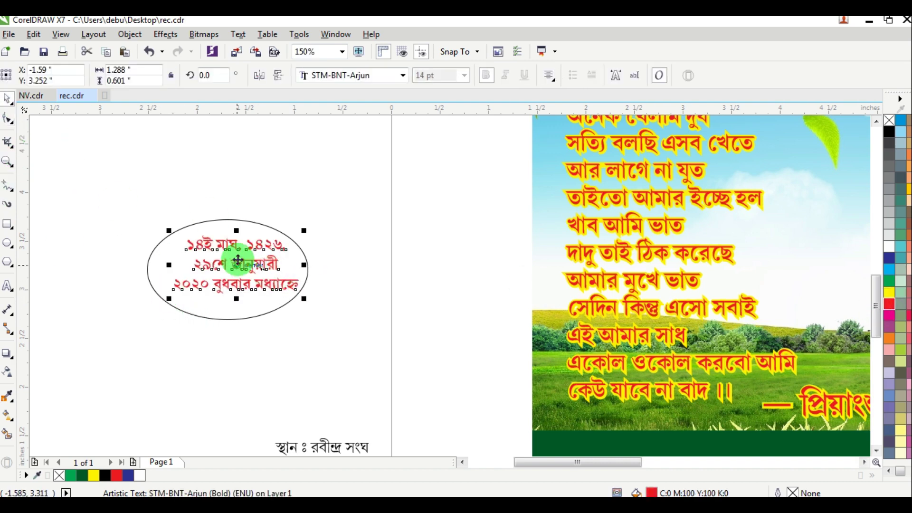
scroll(237, 264, "up", 3)
left_click_drag(239, 264, 217, 269)
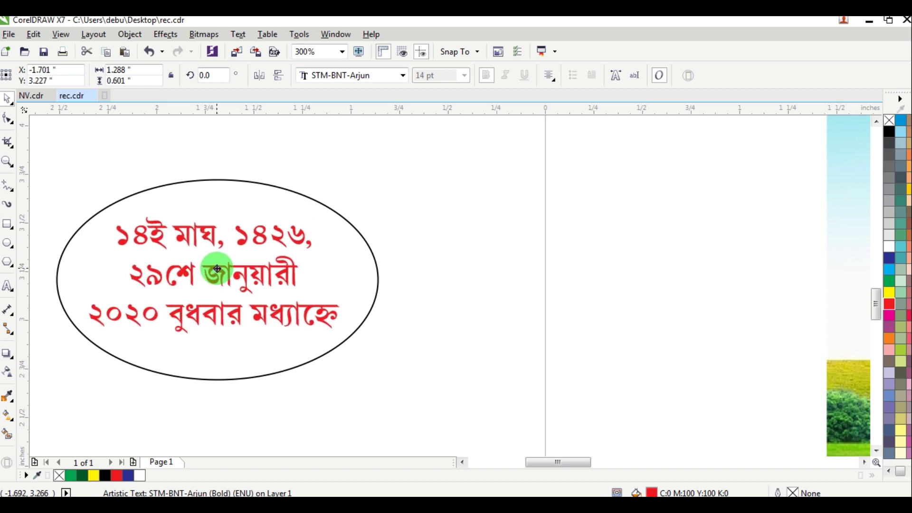
Step: Warp the date text with a single-arc envelope, arching its top upward
left_click(9, 362)
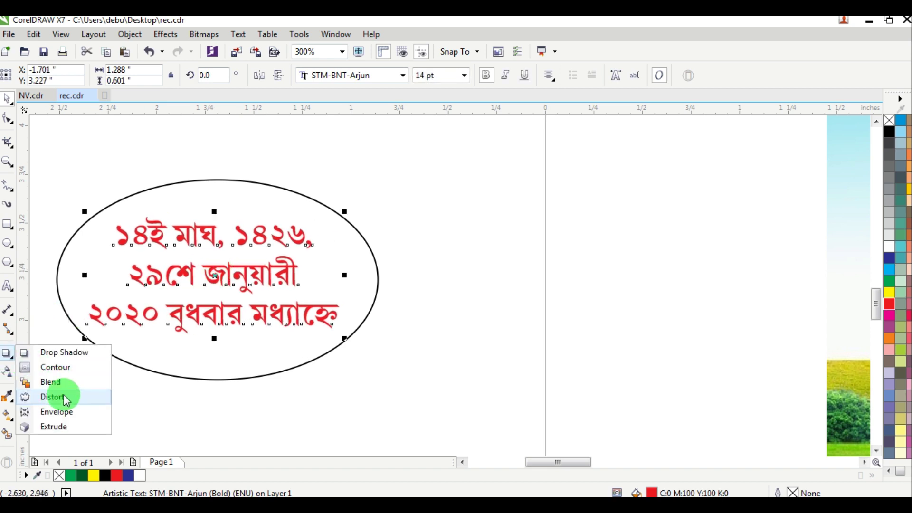
left_click(56, 411)
left_click(207, 206)
left_click(363, 76)
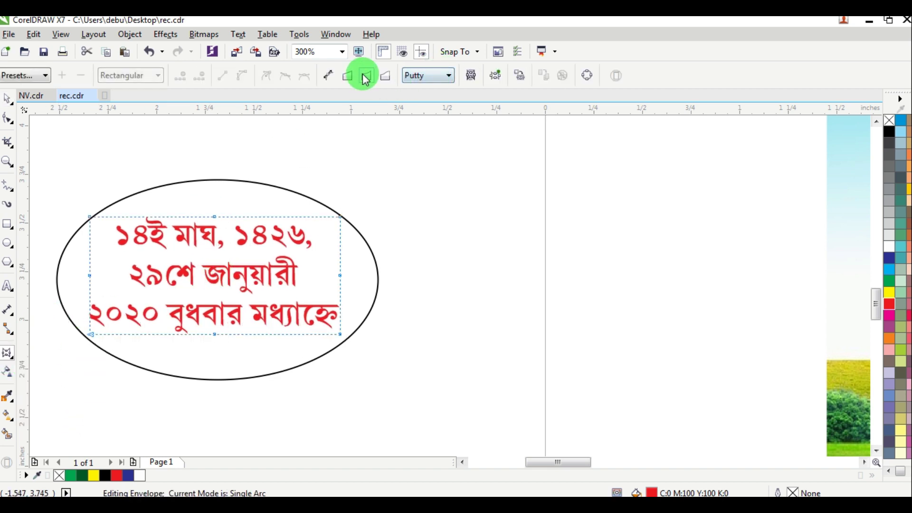
left_click(226, 228)
left_click_drag(215, 204, 215, 193)
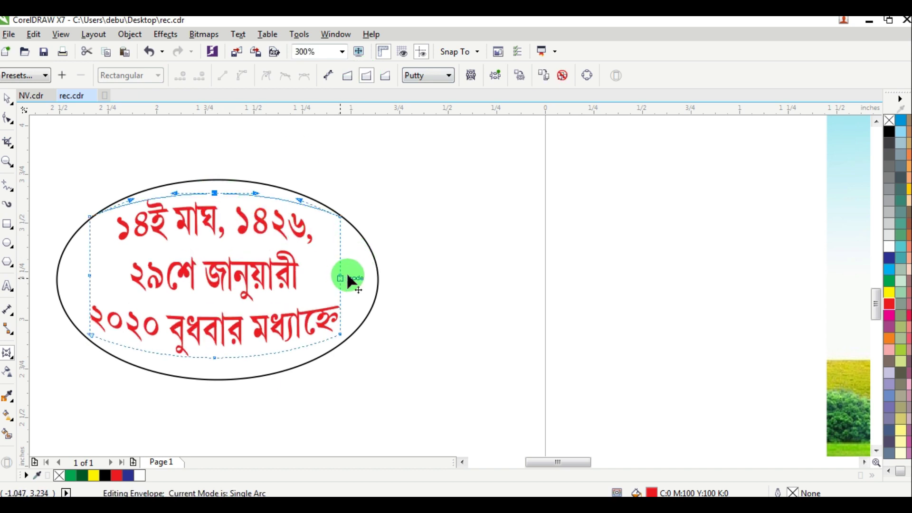
left_click_drag(348, 280, 351, 274)
left_click(7, 98)
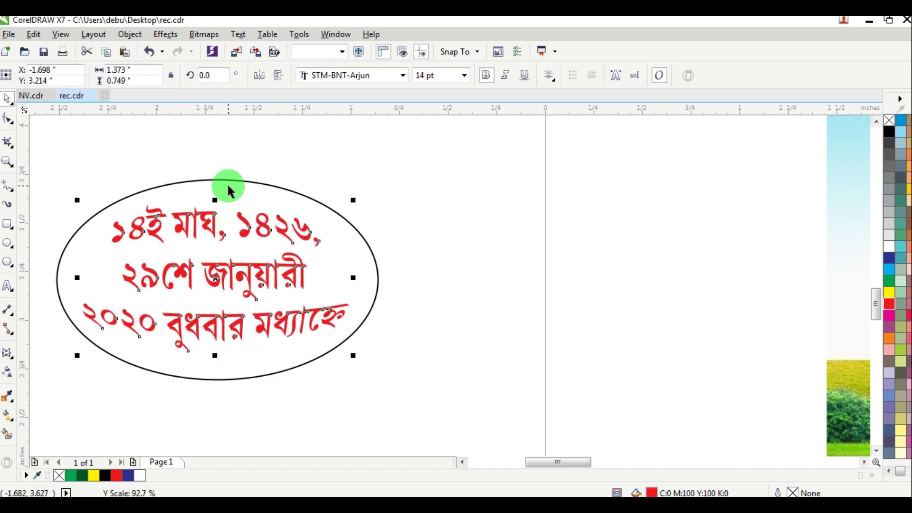
left_click(229, 178)
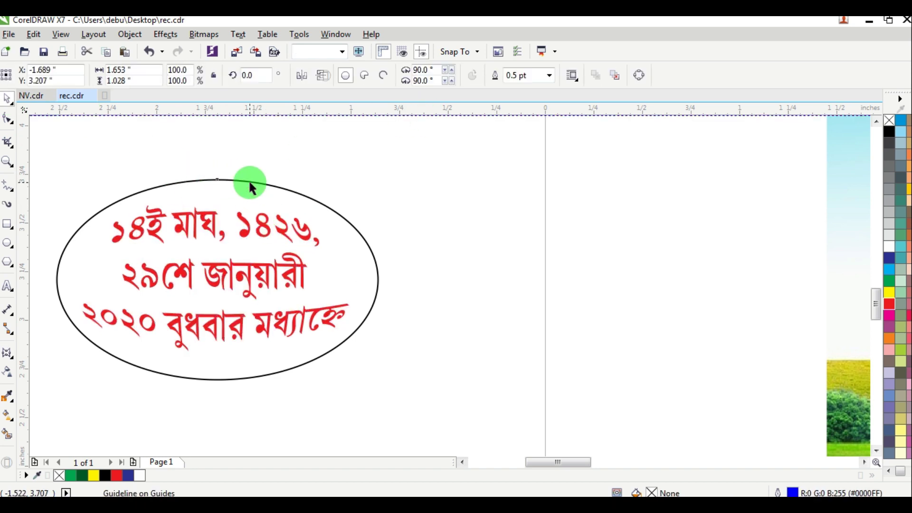
Step: Squash the ellipse slightly, fill it yellow with no outline, and send it behind the text
left_click(218, 178)
left_click_drag(218, 179, 228, 185)
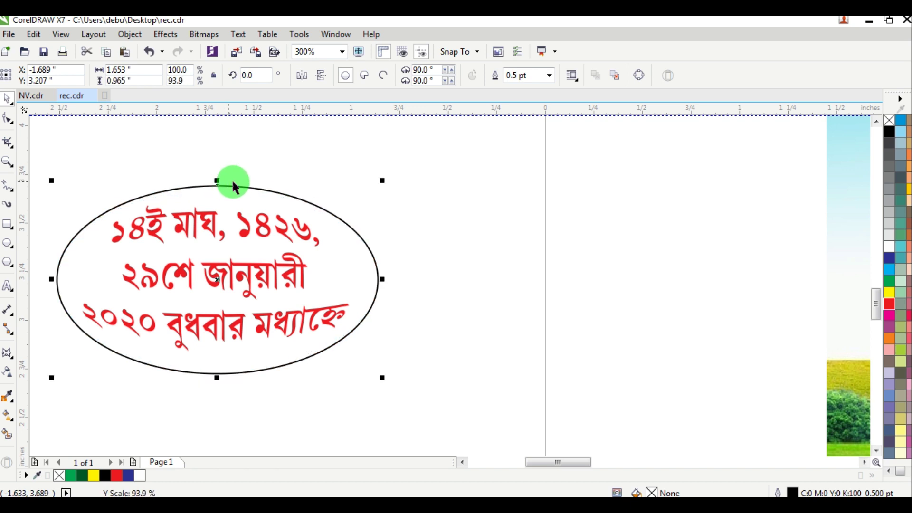
left_click(889, 293)
right_click(890, 126)
key("shift+Page_Down")
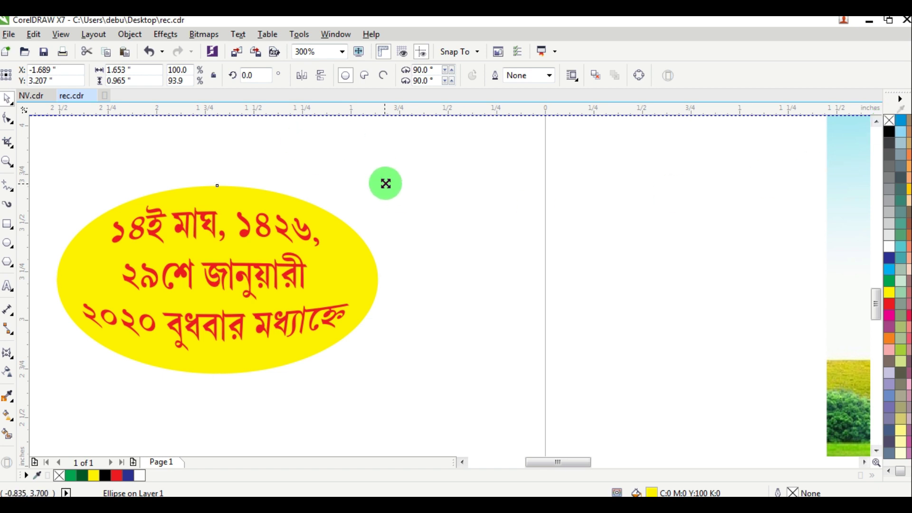
Step: Add a slightly larger red copy of the ellipse behind the yellow one as a border
left_click_drag(385, 183, 416, 179)
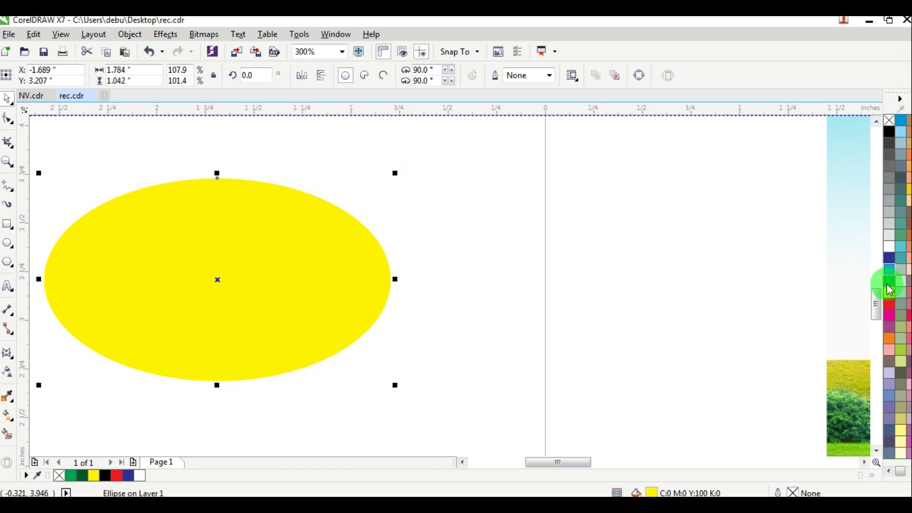
left_click(891, 308)
key("ctrl+Page_Down")
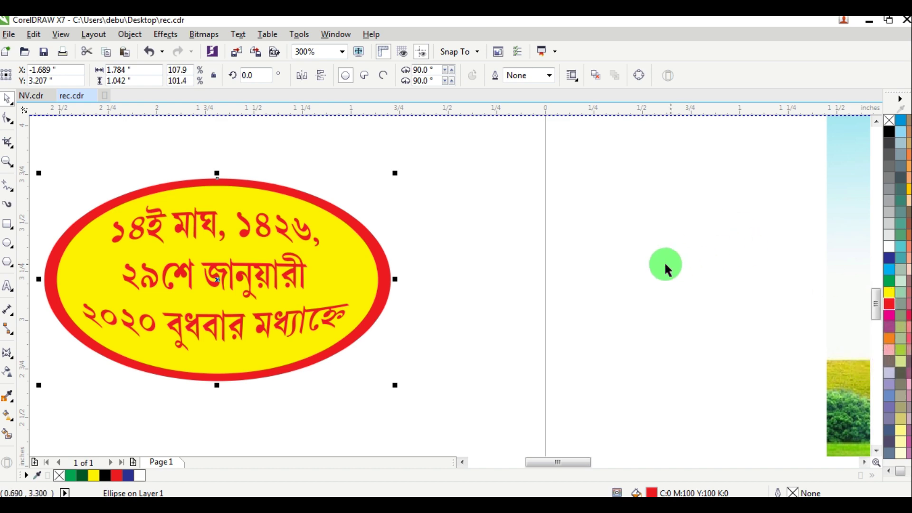
scroll(386, 231, "down", 1)
left_click_drag(96, 150, 465, 324)
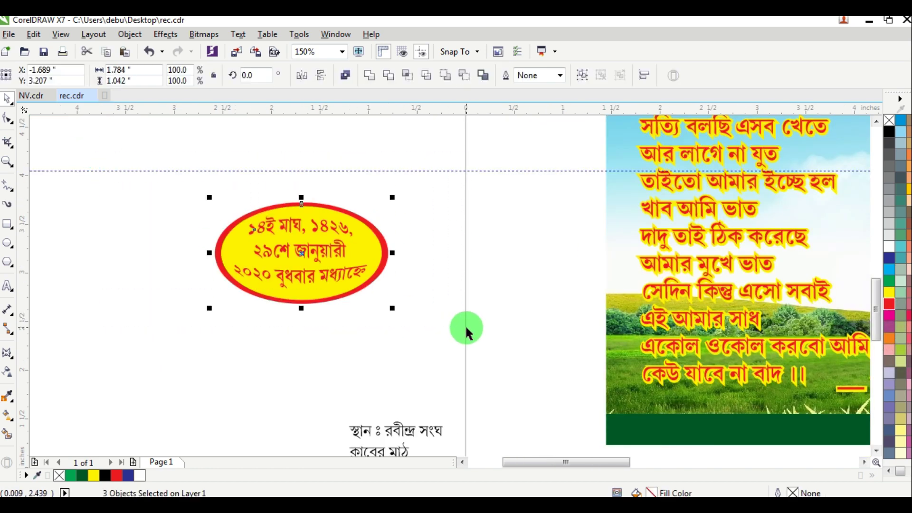
Step: Move the date ellipse group onto the banner, resizing it and adjusting its tilt
left_click_drag(336, 289, 405, 318)
left_click(375, 296)
left_click_drag(461, 339, 494, 280)
left_click_drag(515, 187, 250, 361)
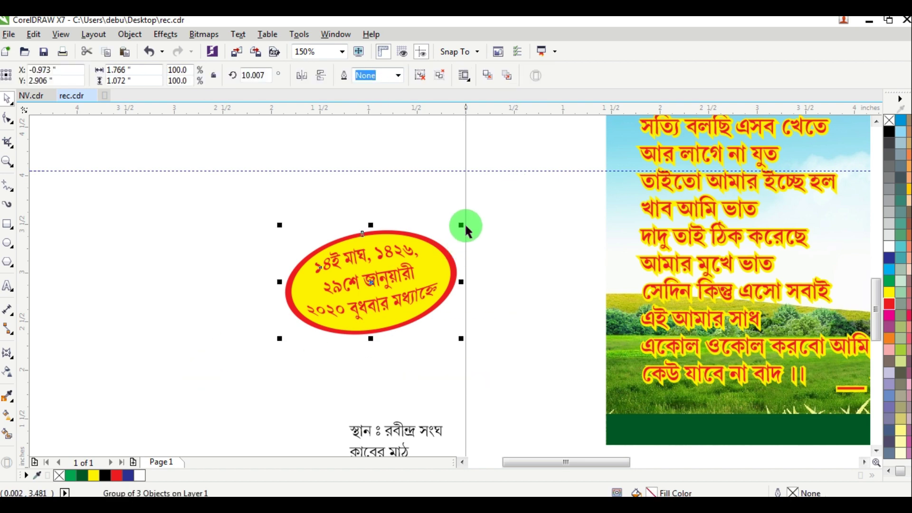
left_click_drag(461, 225, 459, 246)
left_click_drag(396, 276, 705, 285)
scroll(705, 285, "up", 2)
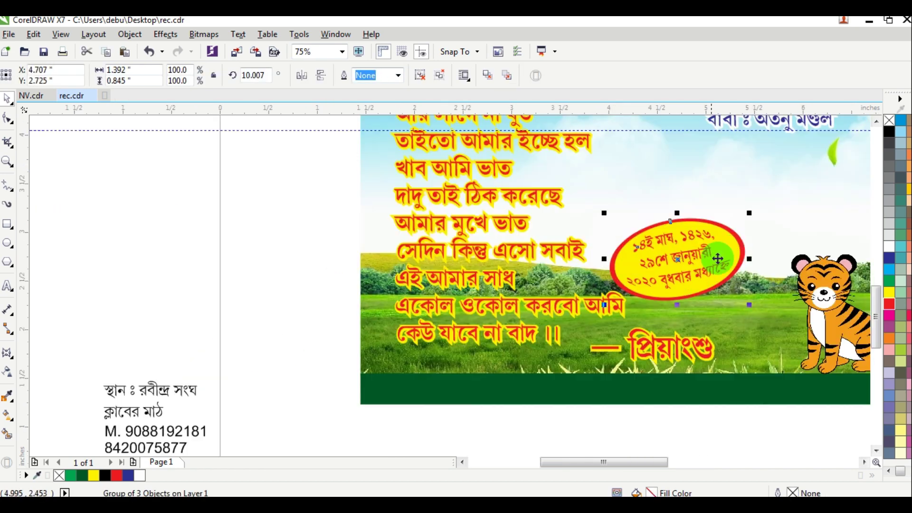
left_click_drag(757, 210, 819, 176)
left_click(667, 261)
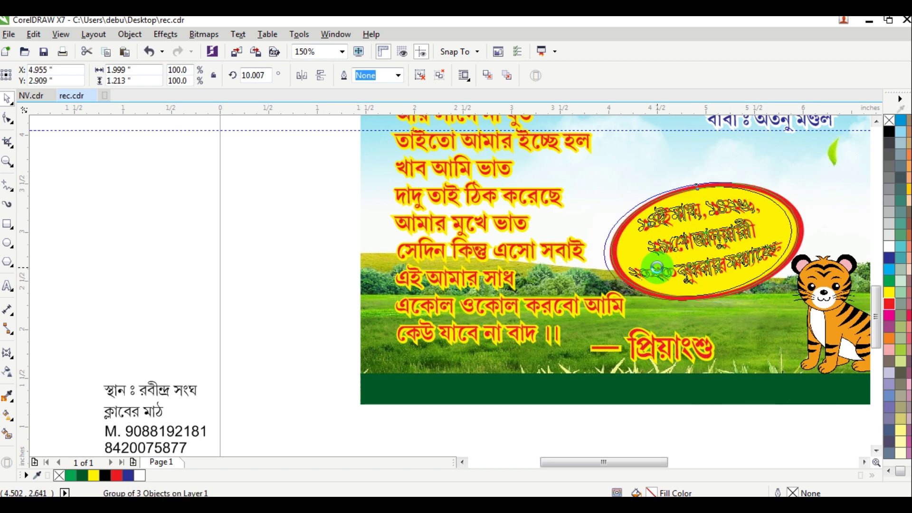
left_click_drag(668, 261, 662, 260)
left_click_drag(806, 178, 804, 203)
scroll(804, 203, "down", 2)
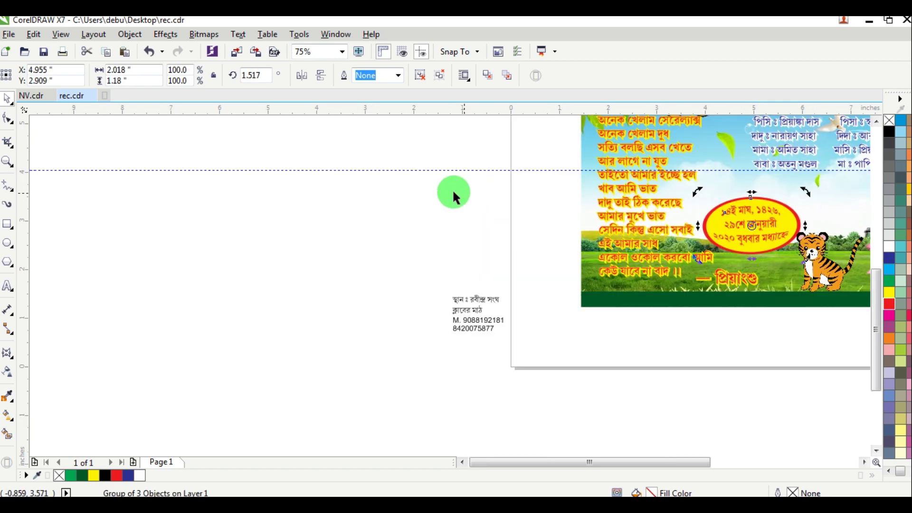
left_click(451, 193)
Step: Re-tilt the date badge to about 11°, shrink it slightly and nudge it right
left_click_drag(865, 469, 808, 380)
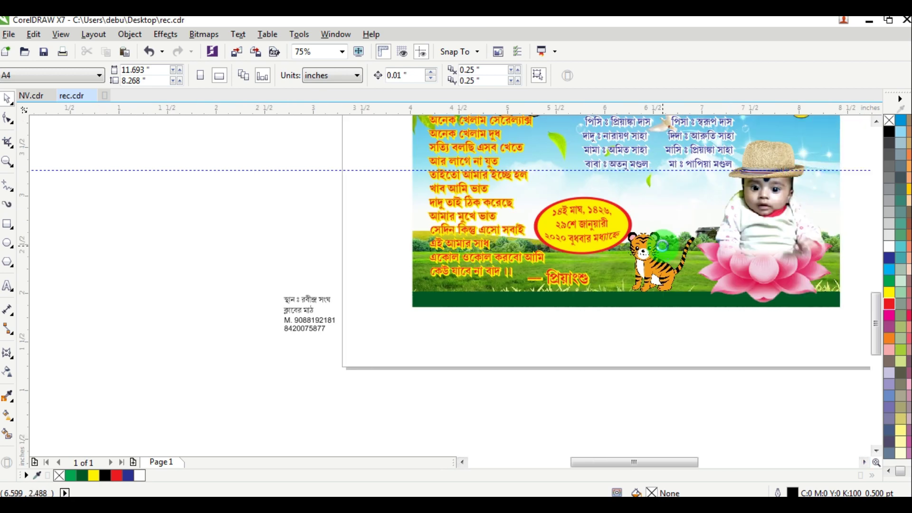
scroll(636, 335, "up", 2)
left_click(521, 209)
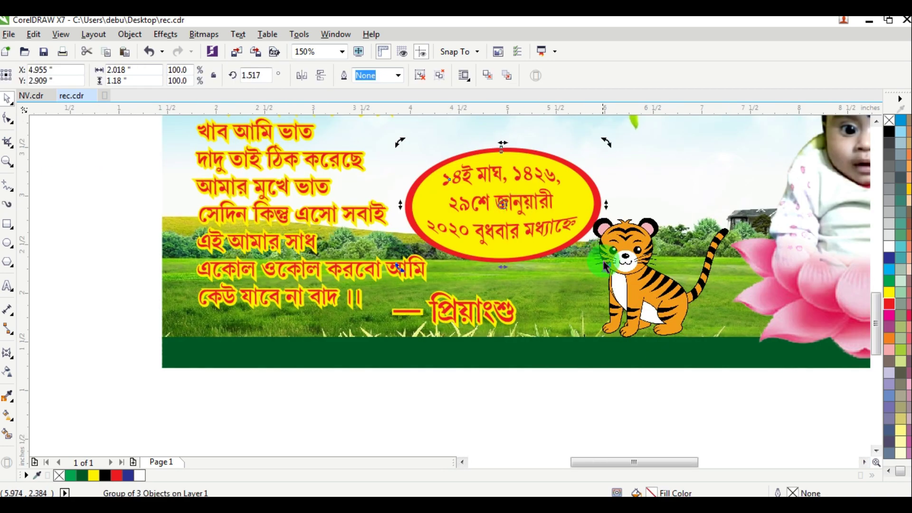
left_click_drag(602, 261, 665, 362)
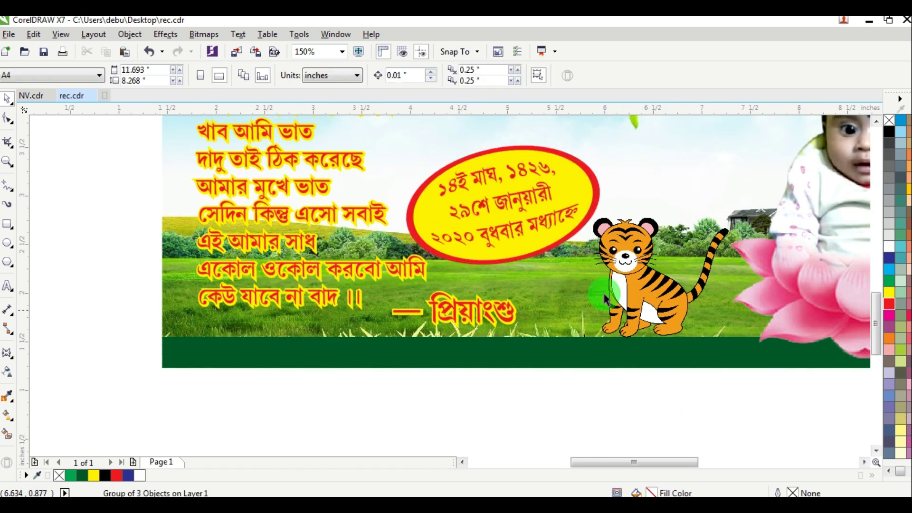
left_click(622, 148)
left_click_drag(604, 141, 589, 150)
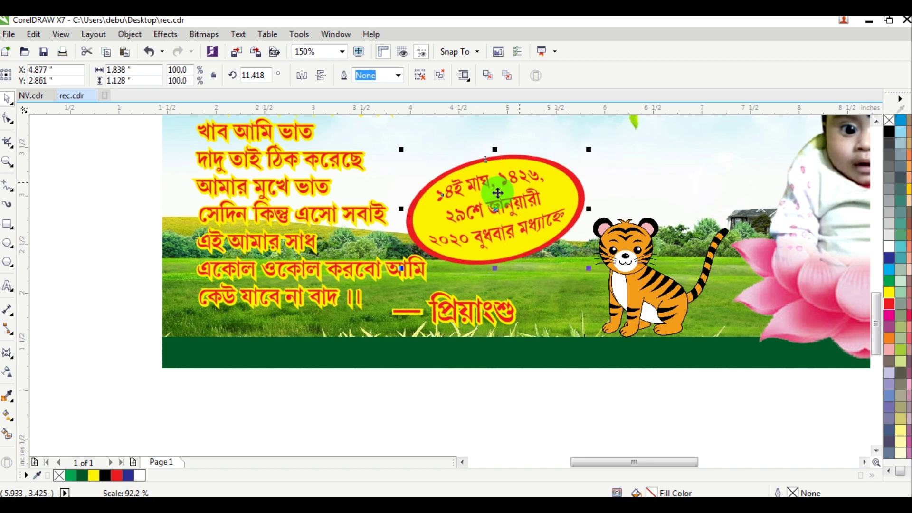
left_click_drag(494, 189, 516, 180)
scroll(284, 184, "down", 4)
left_click(325, 238)
Step: Make the venue text bold, red and centred, then enlarge it and move it beside the baby photo
left_click(517, 177)
scroll(522, 178, "up", 4)
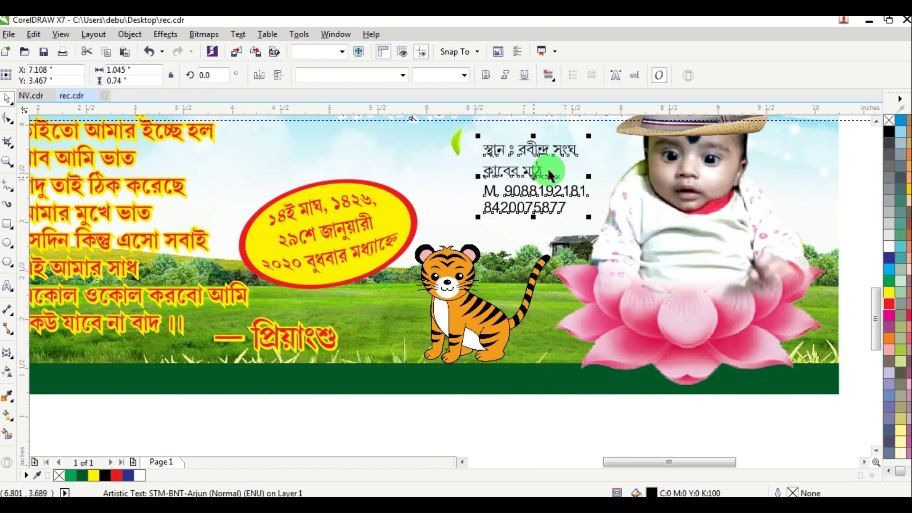
left_click(484, 74)
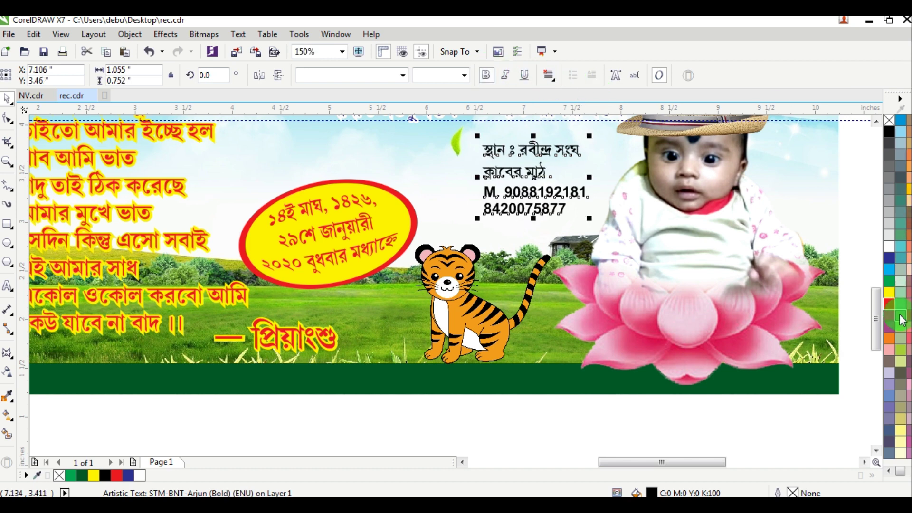
left_click(888, 303)
left_click(549, 78)
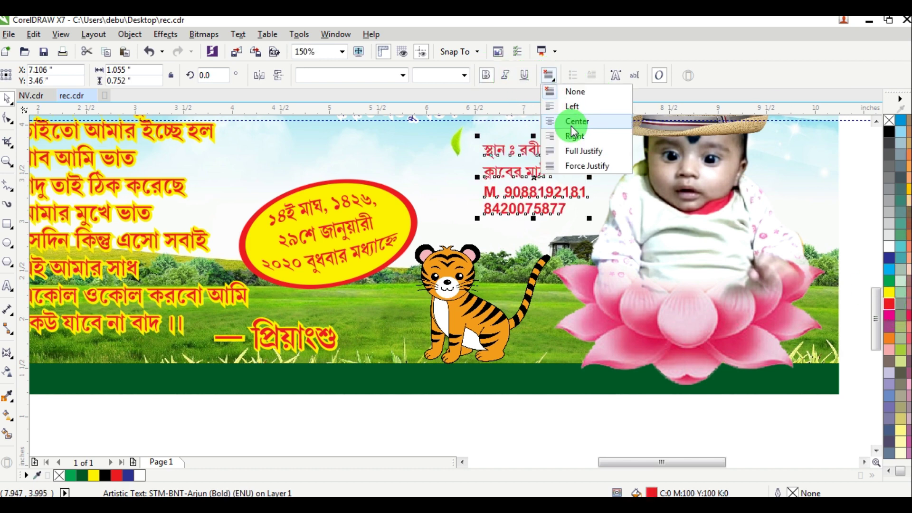
left_click(572, 120)
left_click_drag(592, 135, 609, 168)
left_click_drag(554, 218, 530, 217)
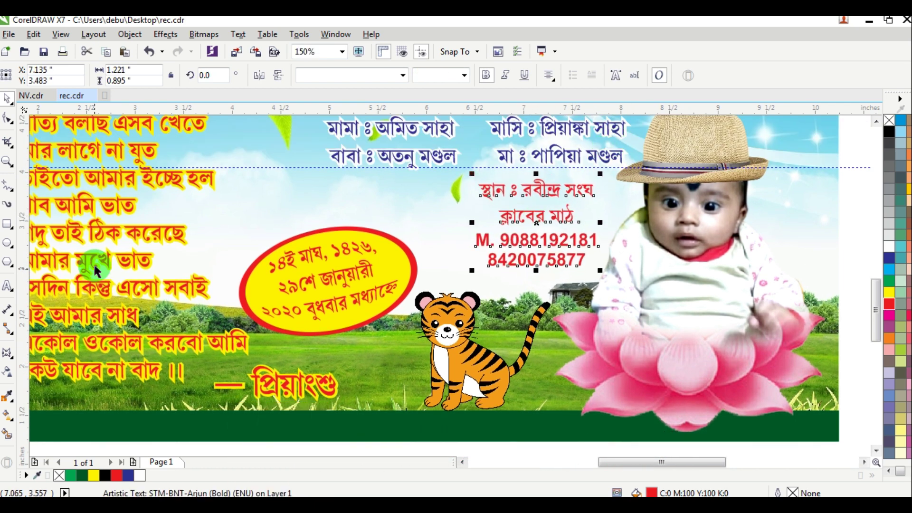
Step: Right-align the two phone-number lines, then delete and restore them
left_click(8, 285)
left_click(484, 238)
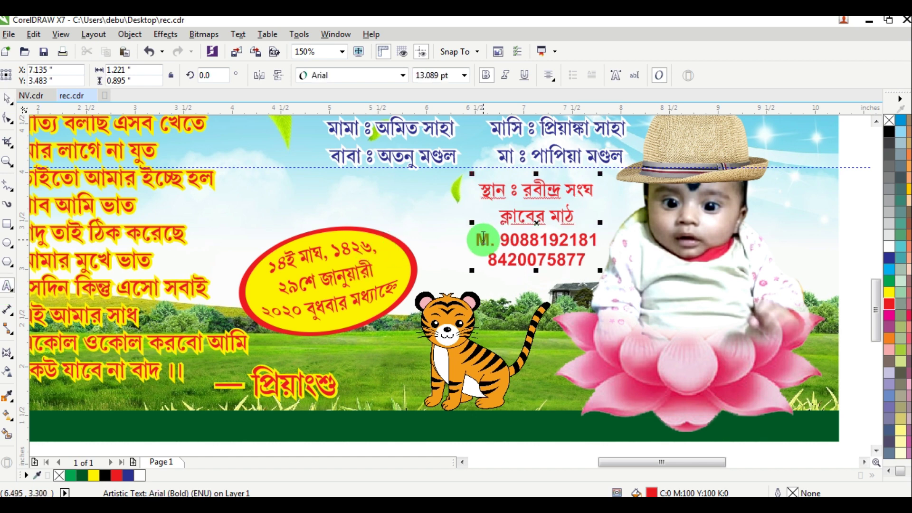
left_click_drag(483, 239, 617, 259)
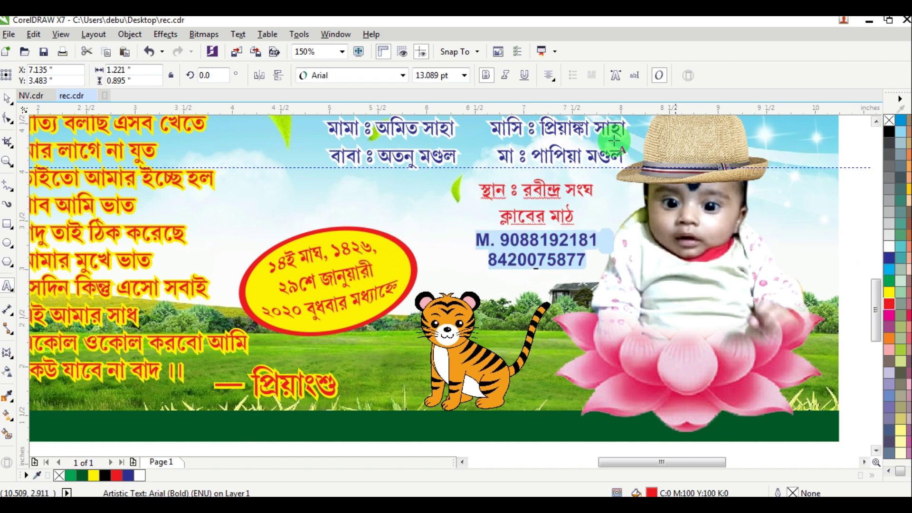
left_click(550, 75)
left_click(576, 134)
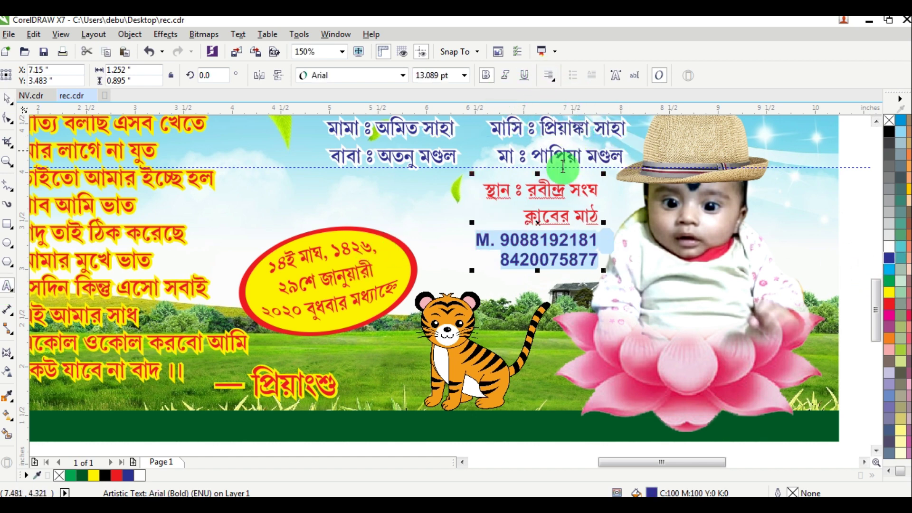
left_click(525, 238)
left_click_drag(483, 238, 626, 255)
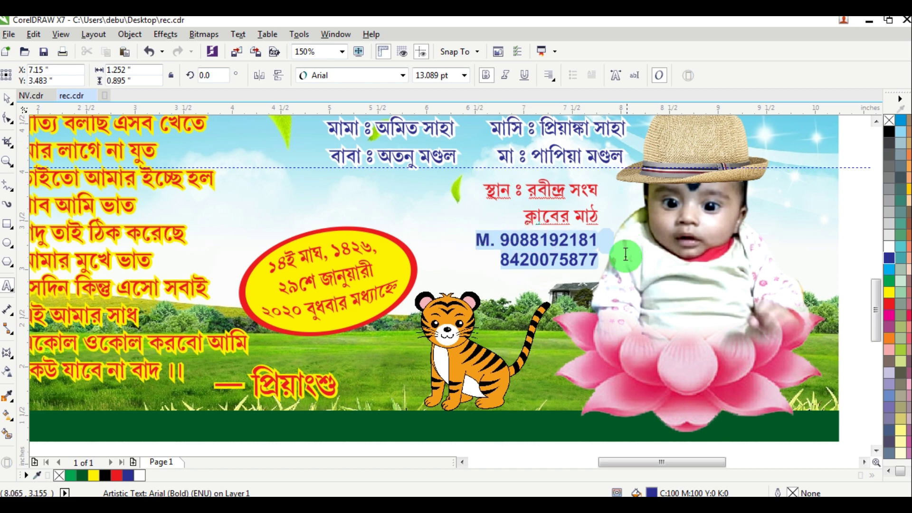
key("Delete")
key("ctrl+z")
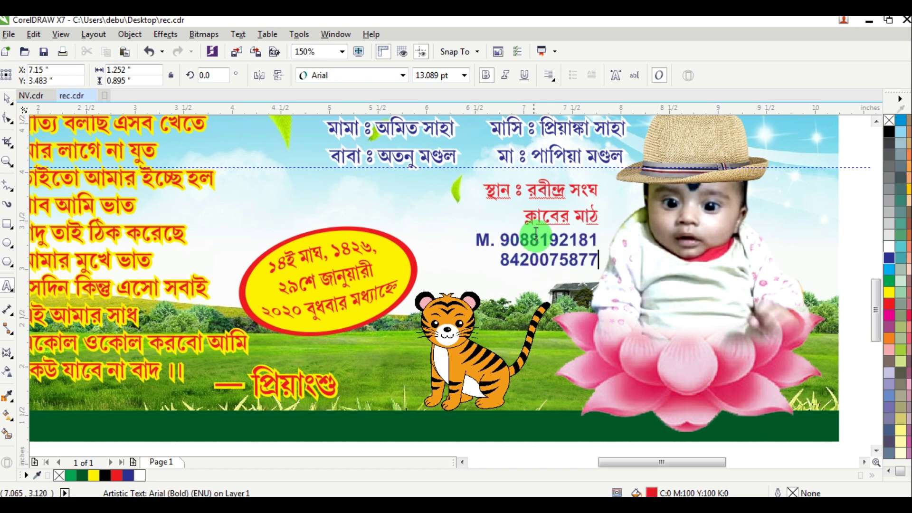
Step: Re-centre the venue lines, right-align the phone numbers, and remove them from the block
key("ctrl+a")
left_click(532, 176)
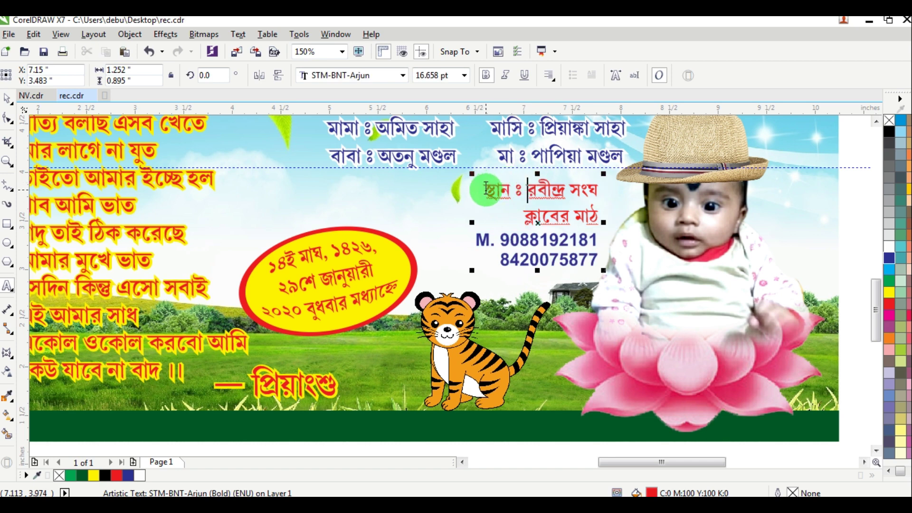
left_click(551, 76)
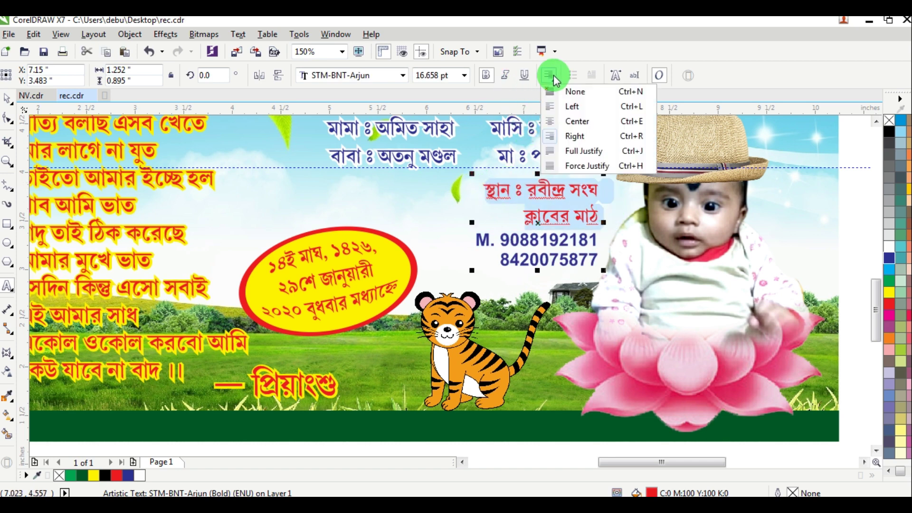
left_click(577, 121)
left_click(537, 241)
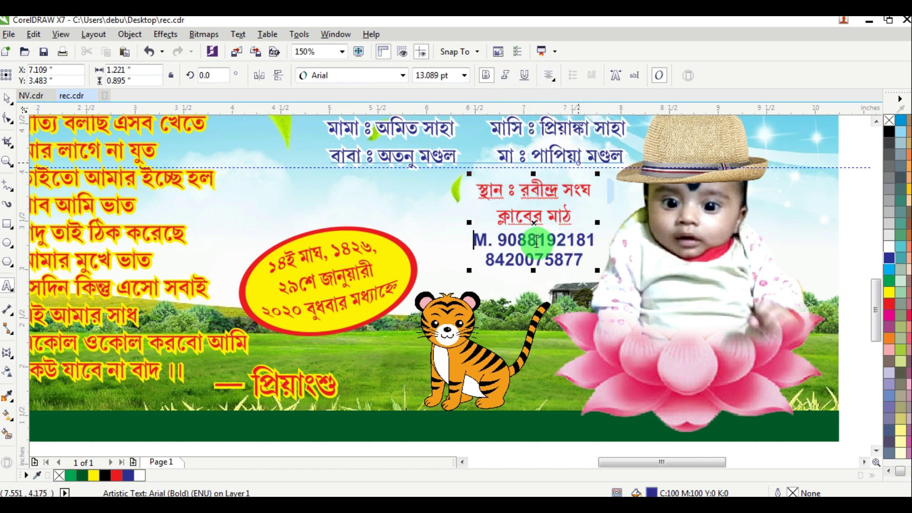
left_click(587, 255, "shift")
key("ctrl+c")
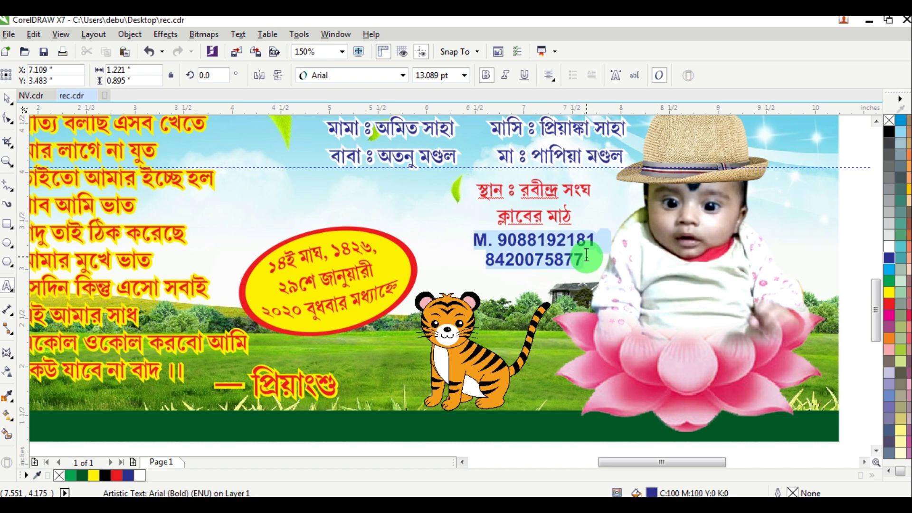
left_click(562, 83)
left_click(582, 137)
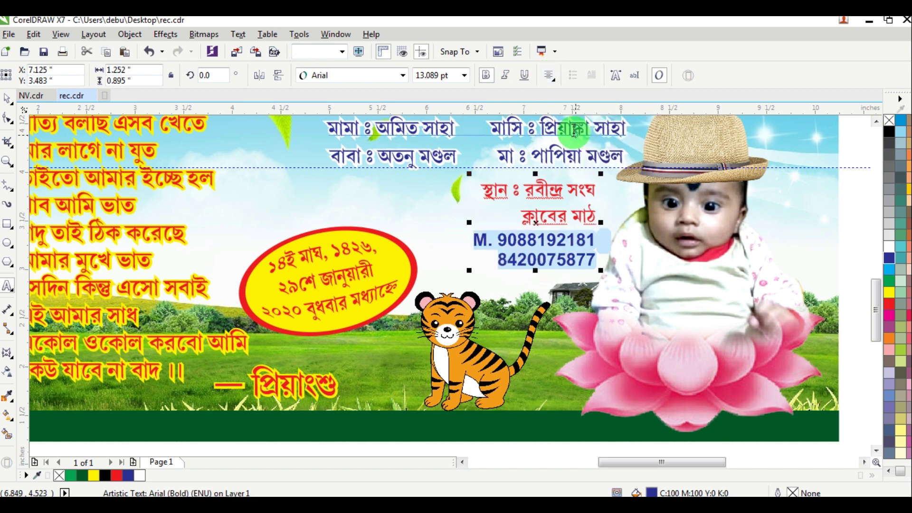
key("Delete")
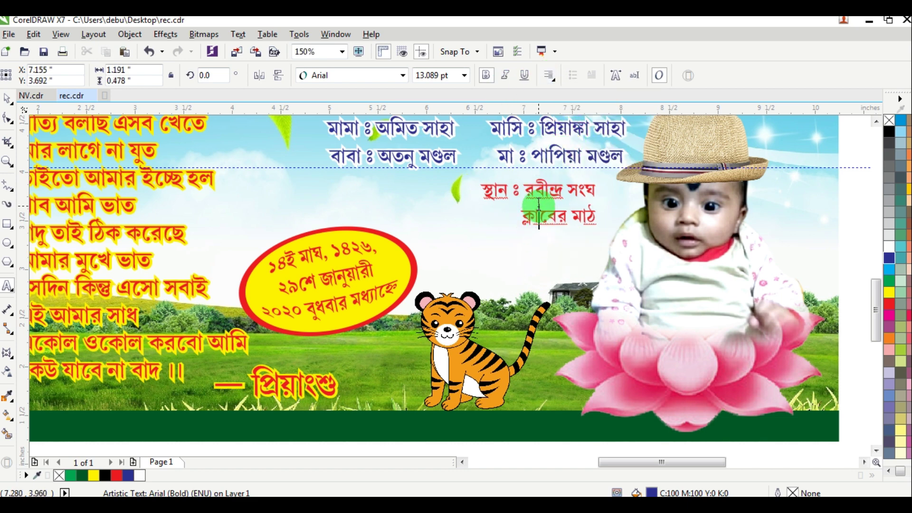
Step: Left-align all of the red venue text
key("ctrl+a")
left_click(551, 76)
left_click(554, 82)
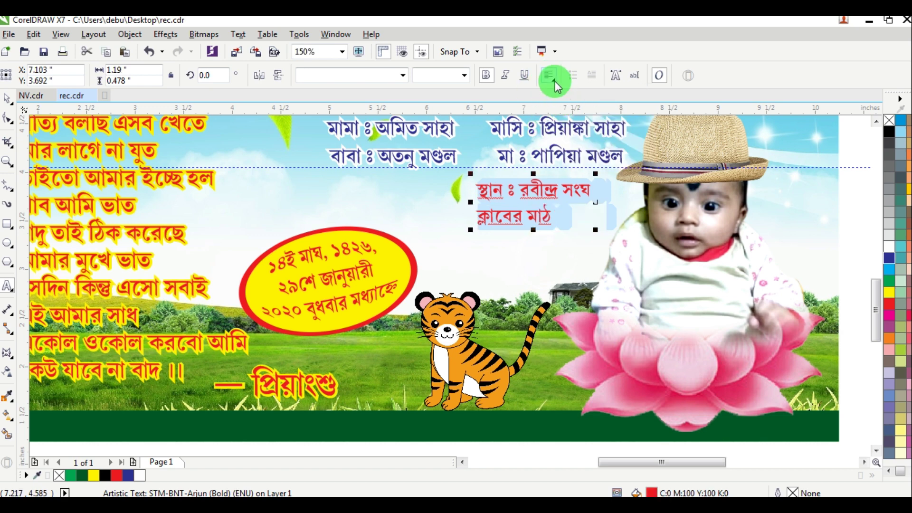
left_click(553, 81)
left_click(573, 105)
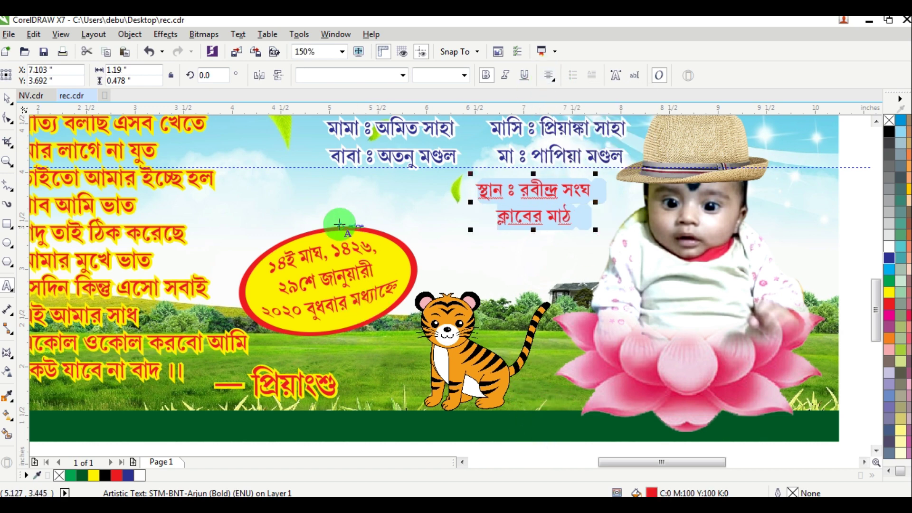
Step: Paste the blue phone numbers as a new text block and move it beneath the venue lines
left_click(301, 211)
key("ctrl+v")
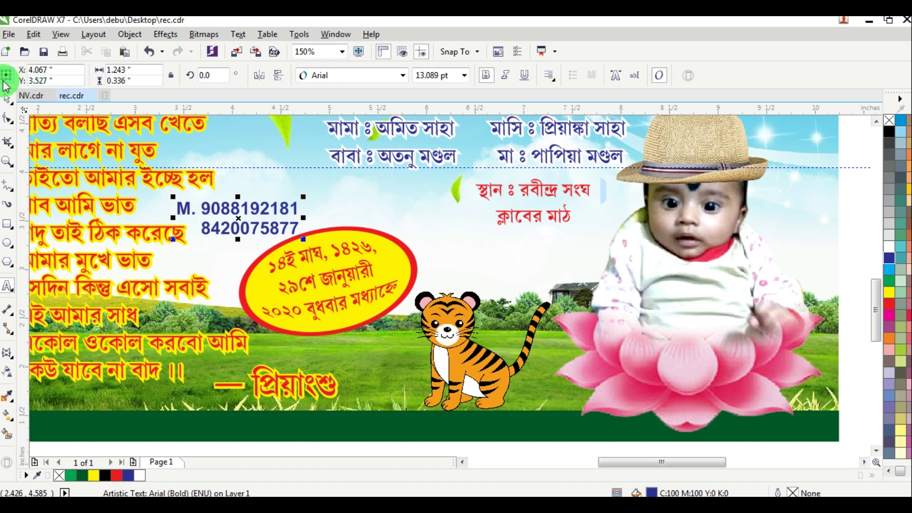
left_click(7, 98)
left_click(7, 98)
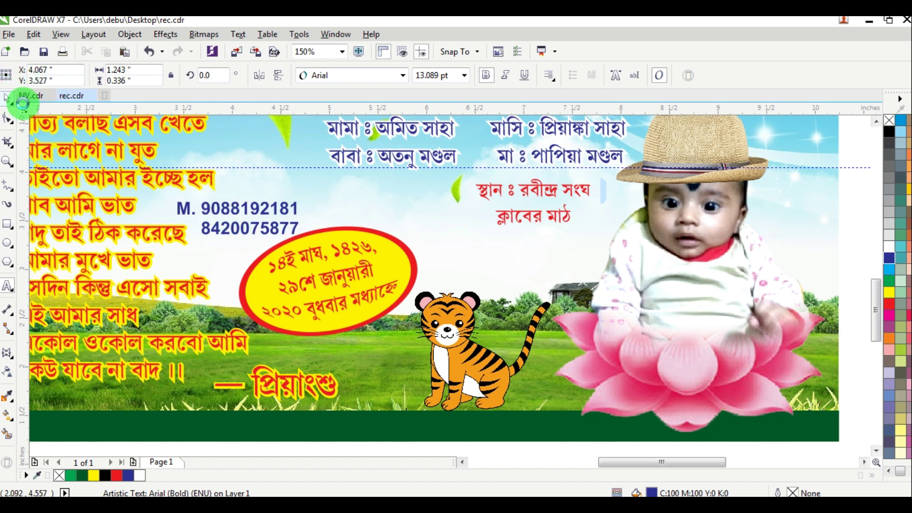
left_click_drag(246, 206, 540, 240)
scroll(540, 241, "down", 2)
left_click(794, 173)
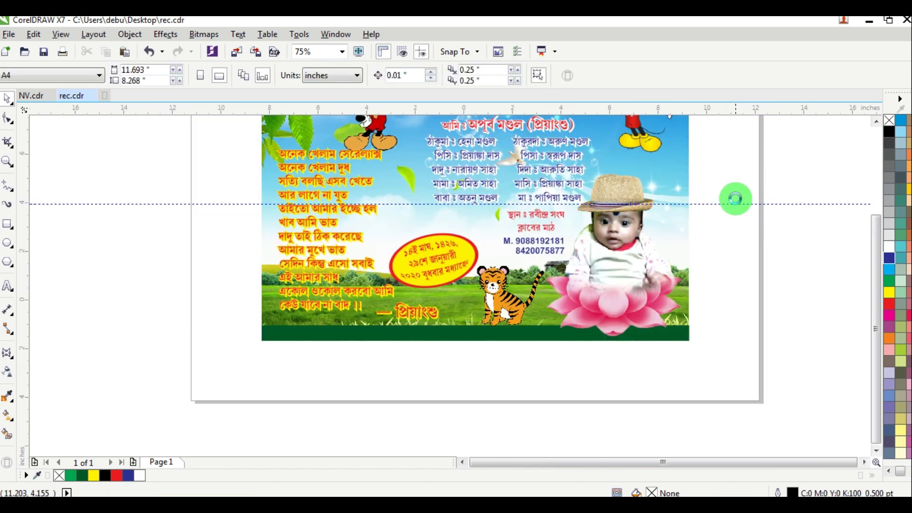
Step: Check the green bottom band and the background picture, then clear the selection
scroll(741, 176, "down", 1)
scroll(751, 145, "up", 1)
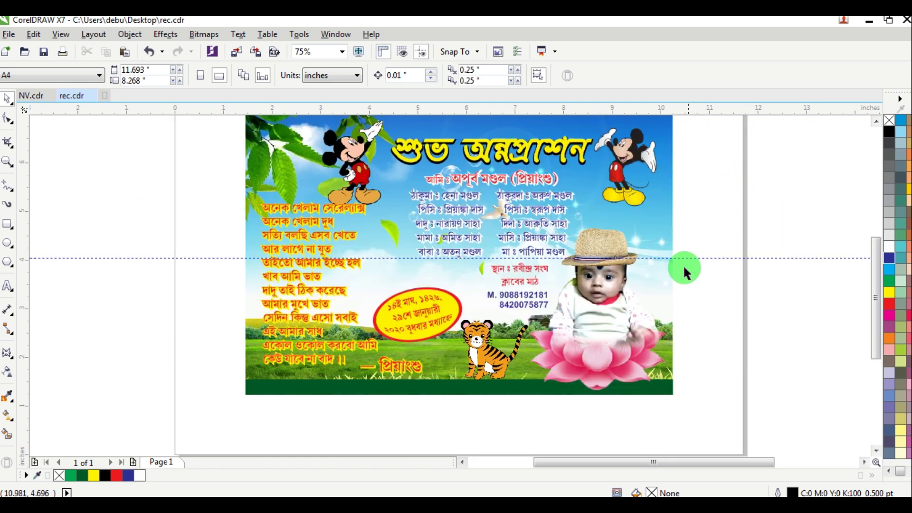
left_click(500, 391)
left_click(489, 375)
left_click(391, 426)
scroll(350, 400, "up", 1)
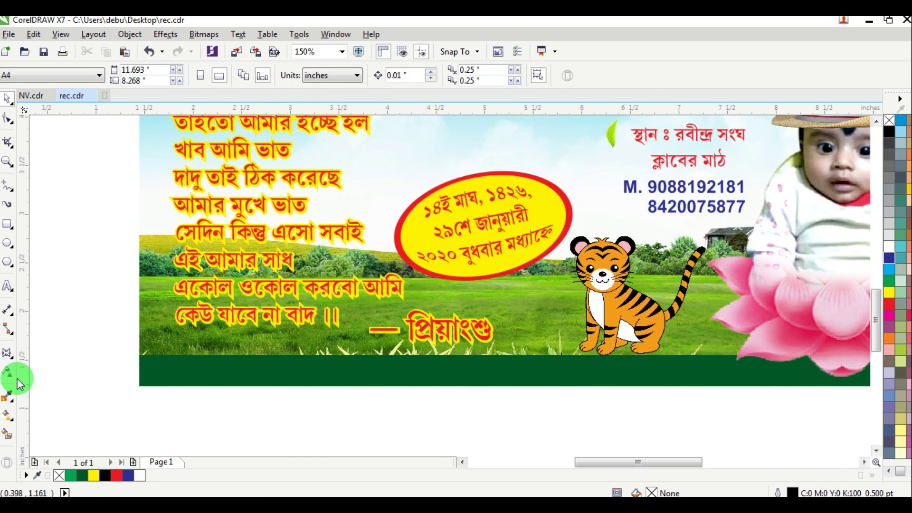
Step: Type the 14 pt STM-BNT-Arjun Bengali bus-route line, Dunlop to Sinthi More onward, below the green band
left_click(7, 299)
left_click(241, 419)
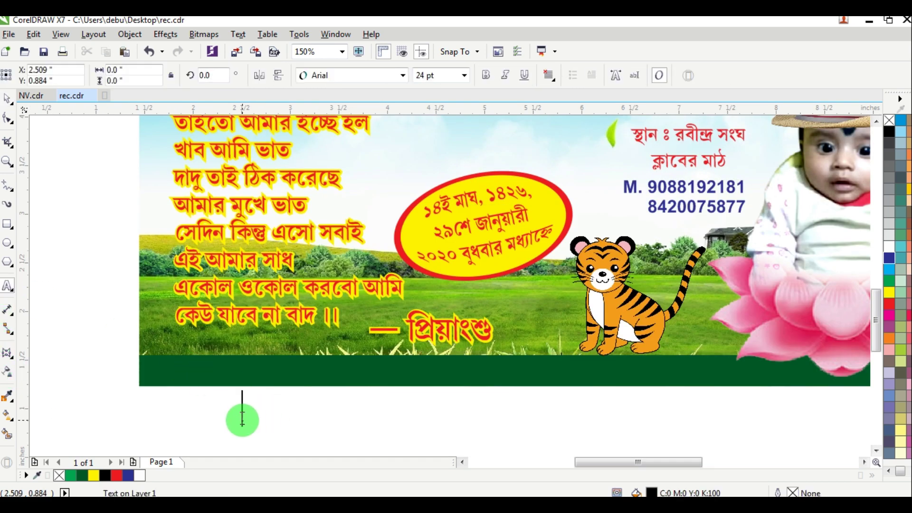
scroll(242, 421, "up", 2)
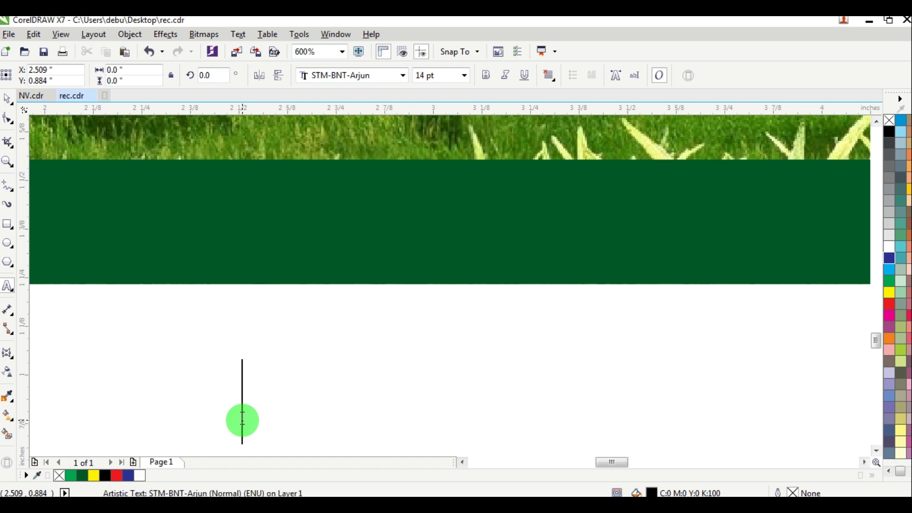
type("ডানলপ হইে")
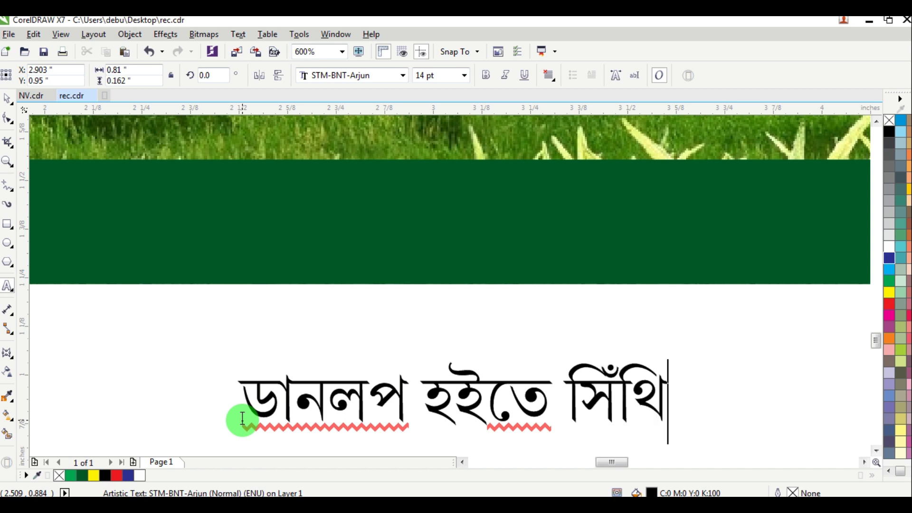
type("সিঁথি মোড় ")
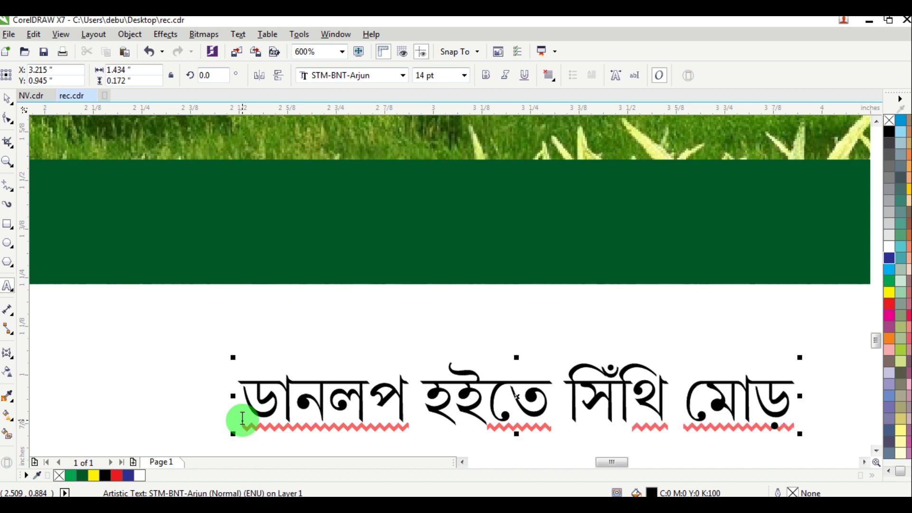
type("।")
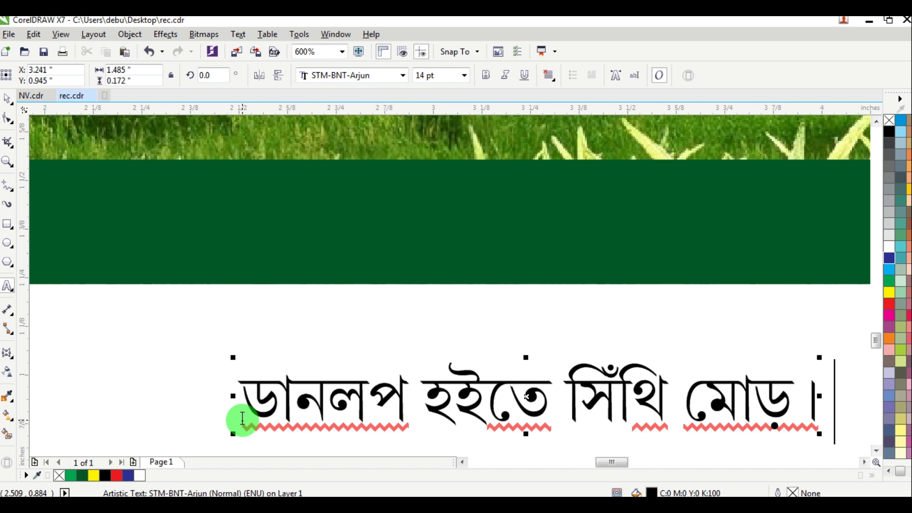
type(" সিঁথি মো")
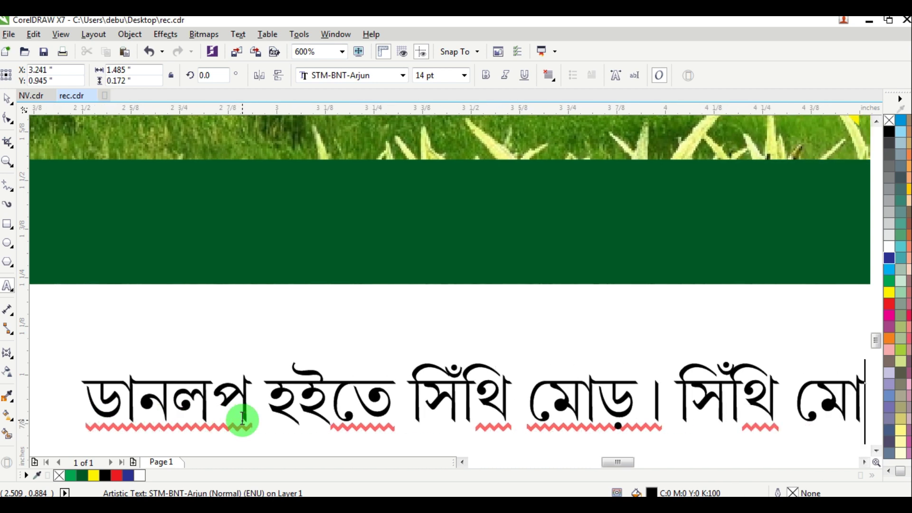
type("ড় হইতে")
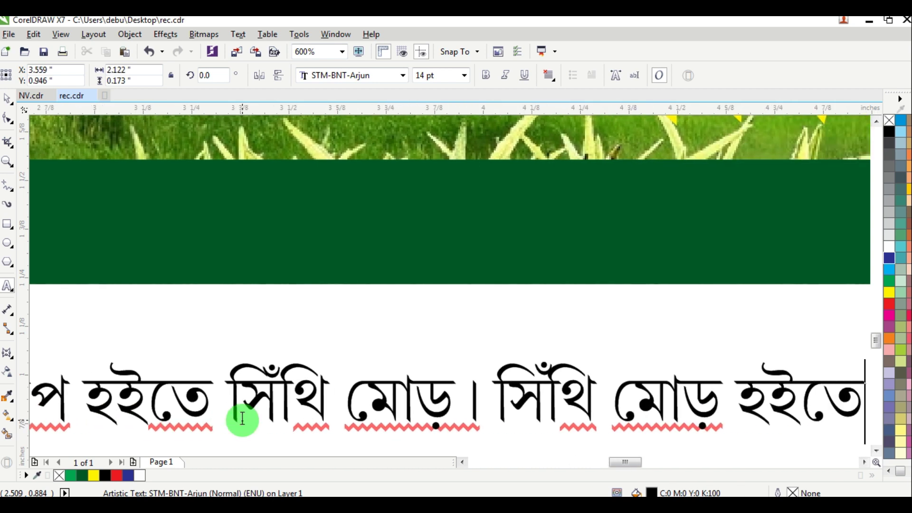
type(" ৩৪/")
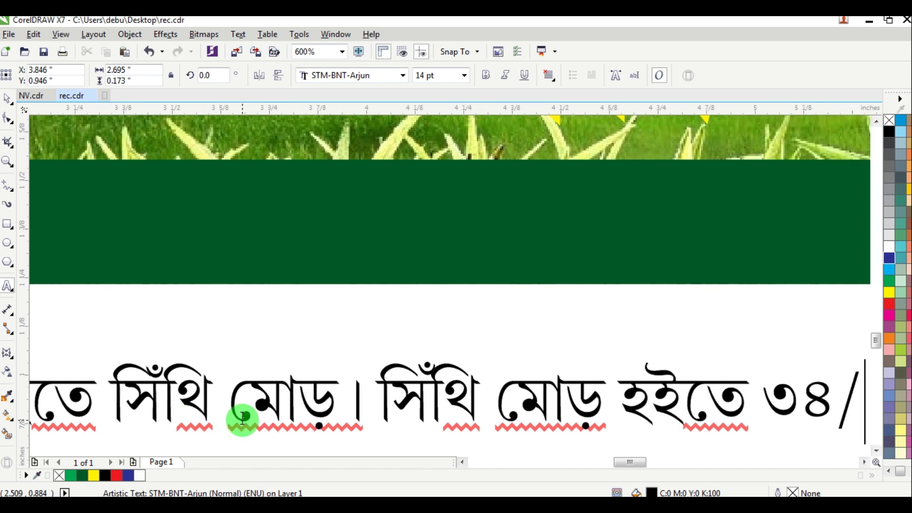
type("এ")
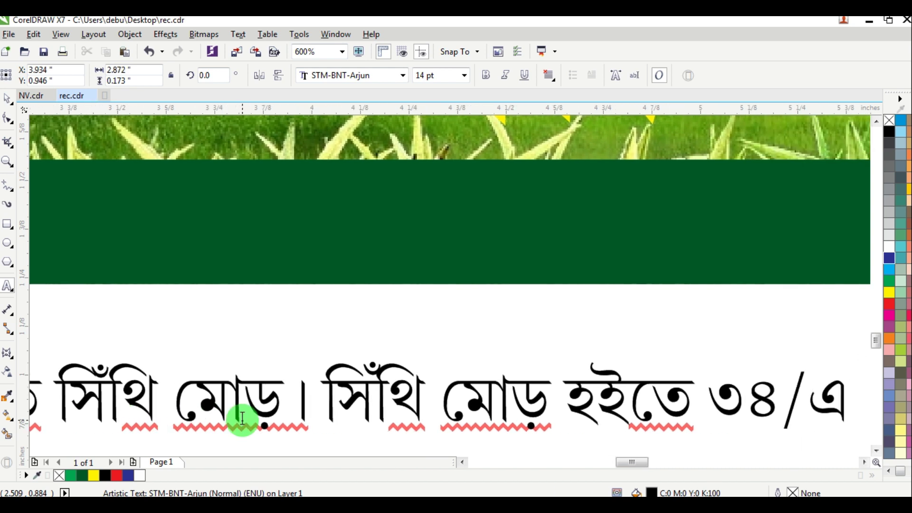
type(" বাসে")
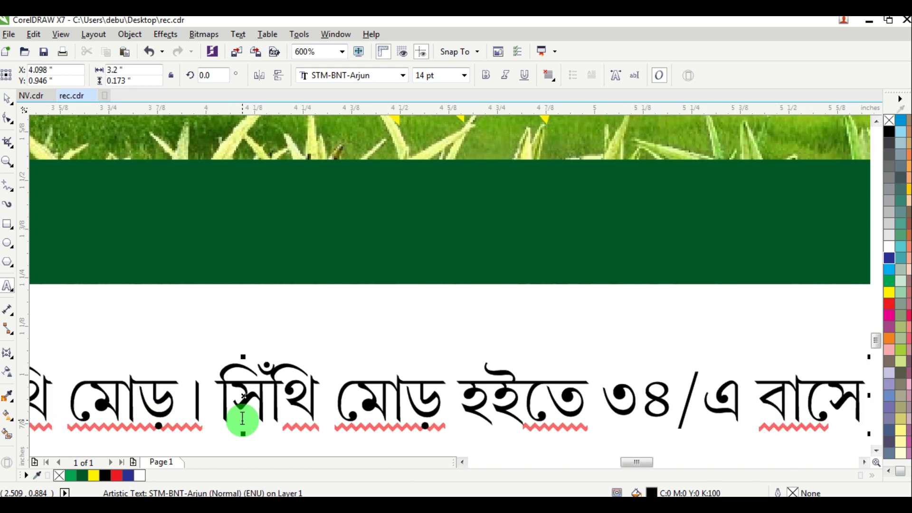
type(" বেদীয়া")
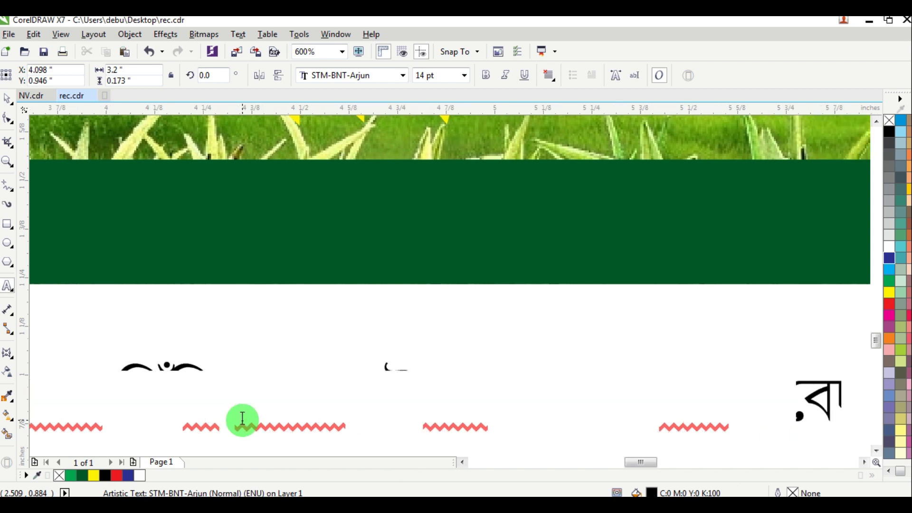
type(" পাড়া")
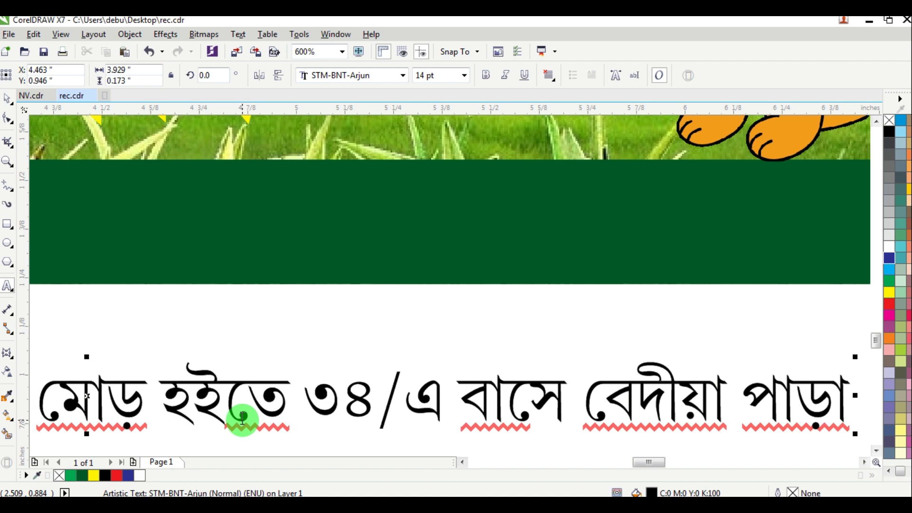
type(" টোটো")
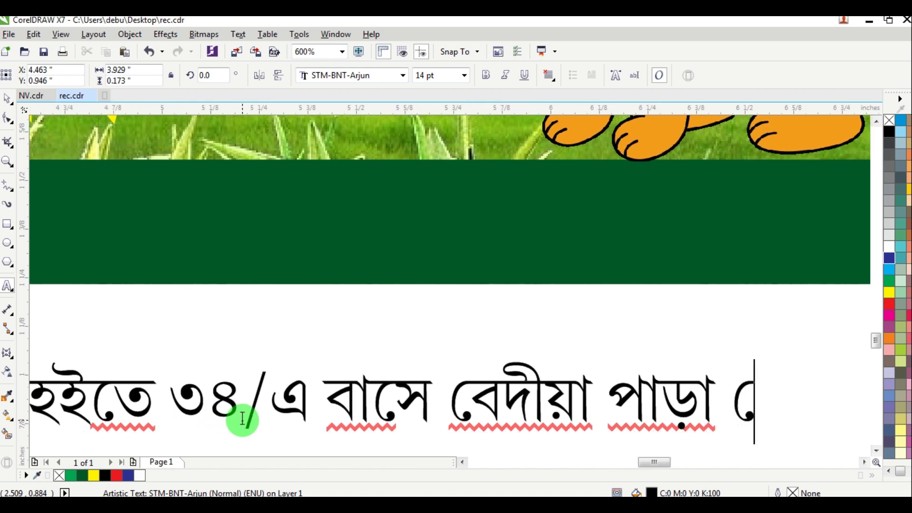
type("টো")
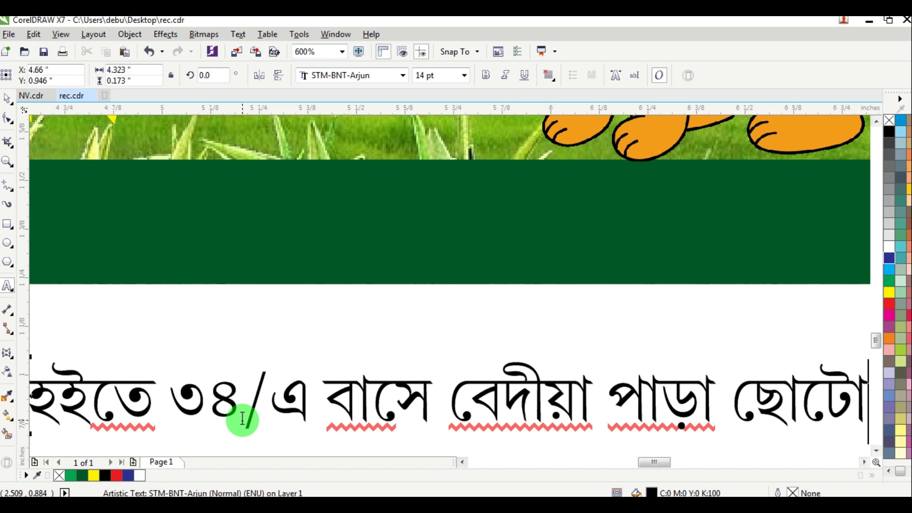
type(" পট পোল")
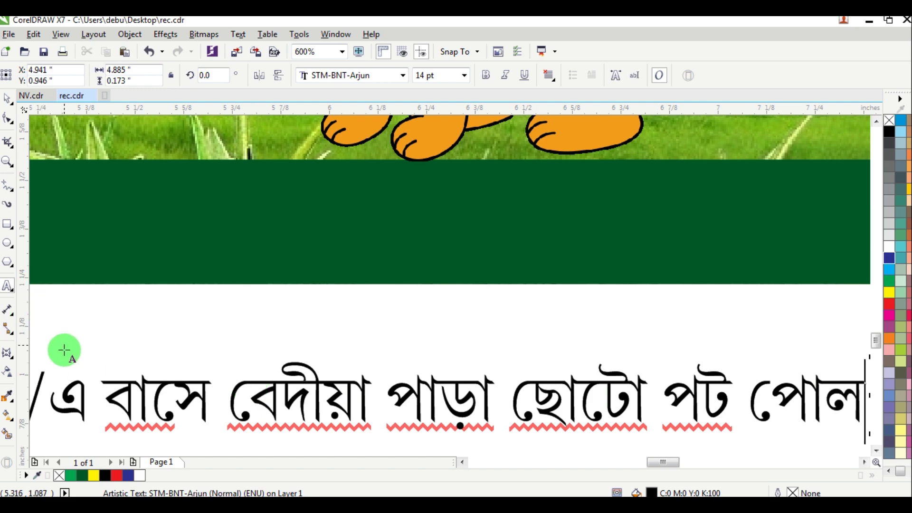
scroll(138, 336, "down", 4)
Step: Make the directions line bold and white, and move it into the green band
key("ctrl+a")
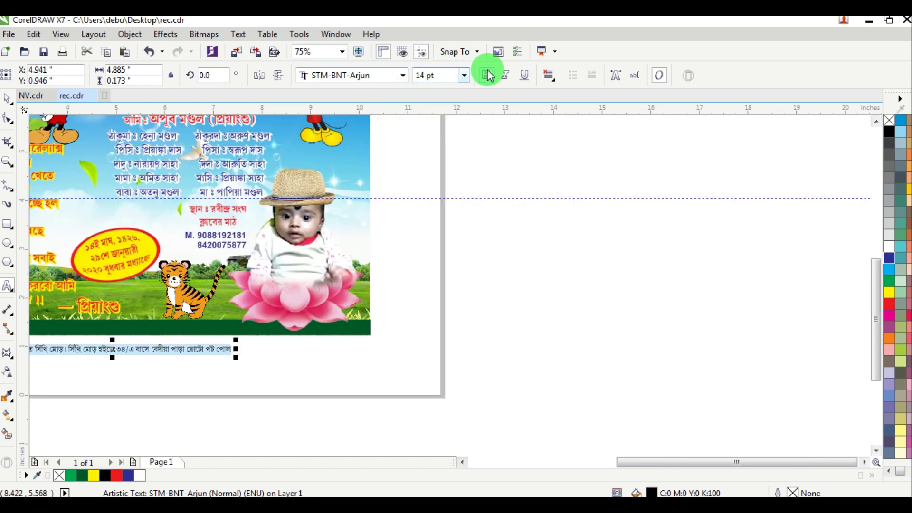
left_click(486, 75)
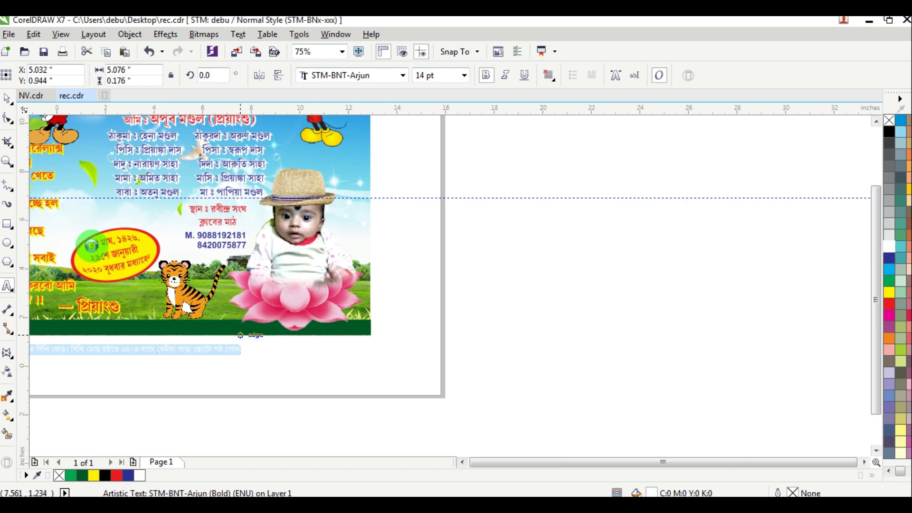
scroll(268, 333, "down", 1)
left_click(7, 99)
scroll(125, 341, "up", 2)
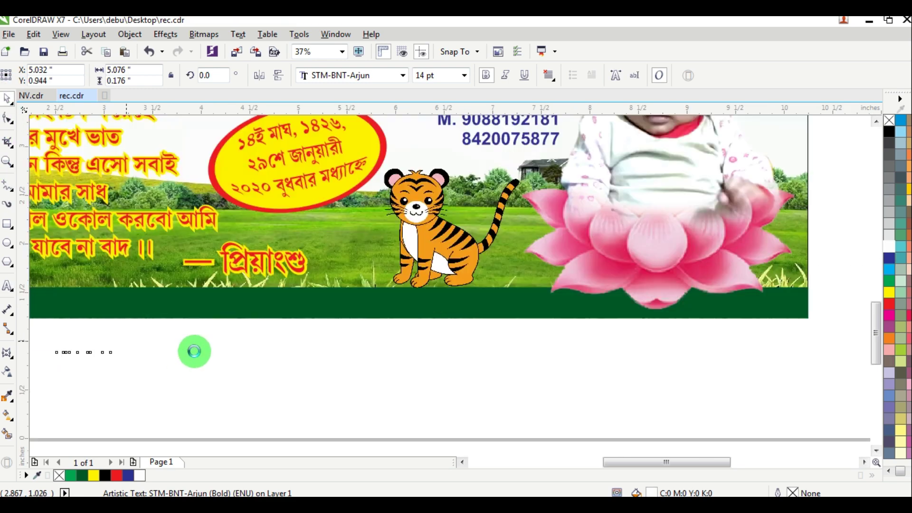
left_click(463, 461)
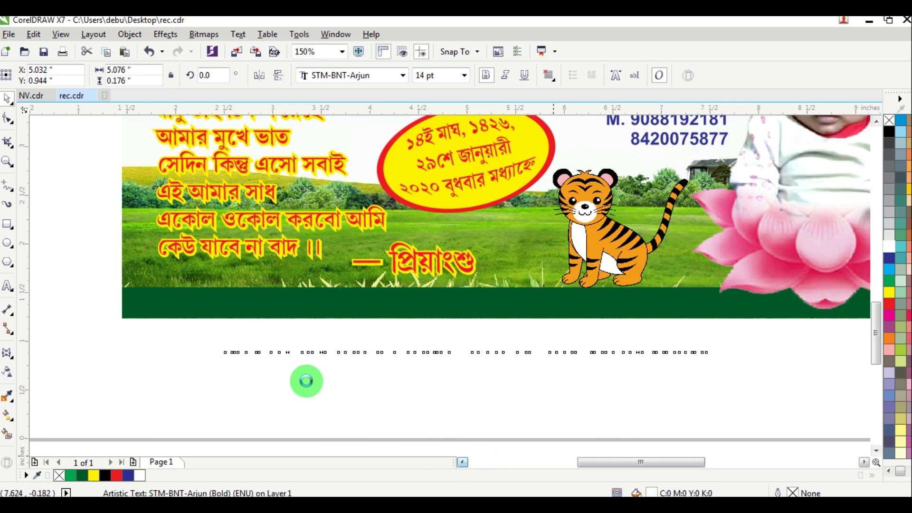
left_click_drag(283, 350, 190, 307)
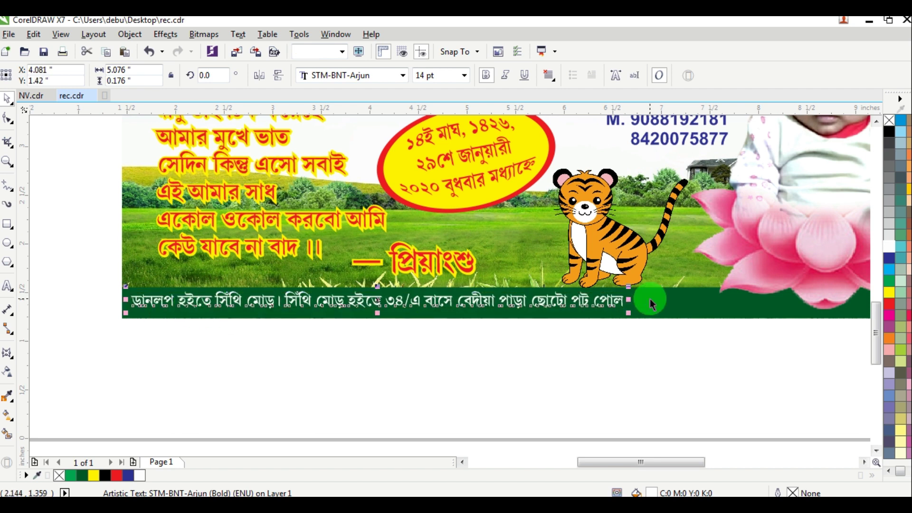
Step: Resize the directions line to 16 pt and stretch it slightly wider across the band
left_click_drag(629, 316, 682, 332)
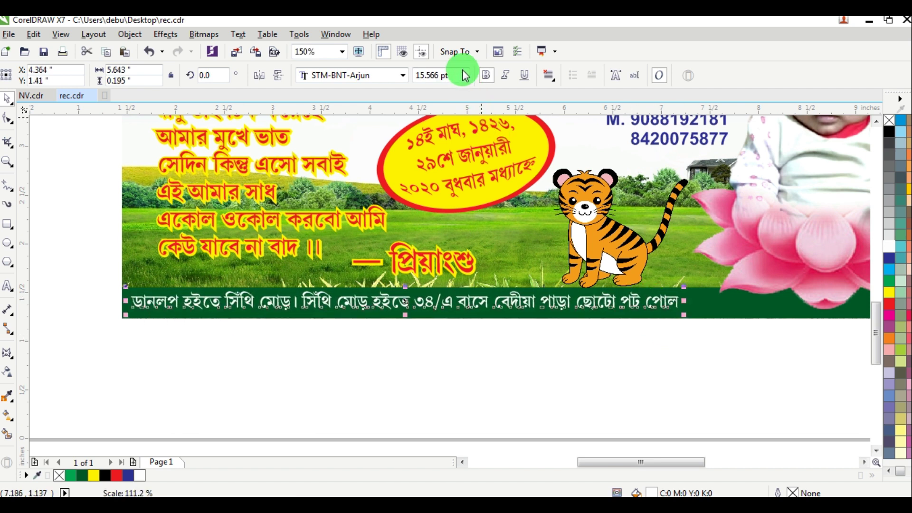
left_click(442, 75)
type("16")
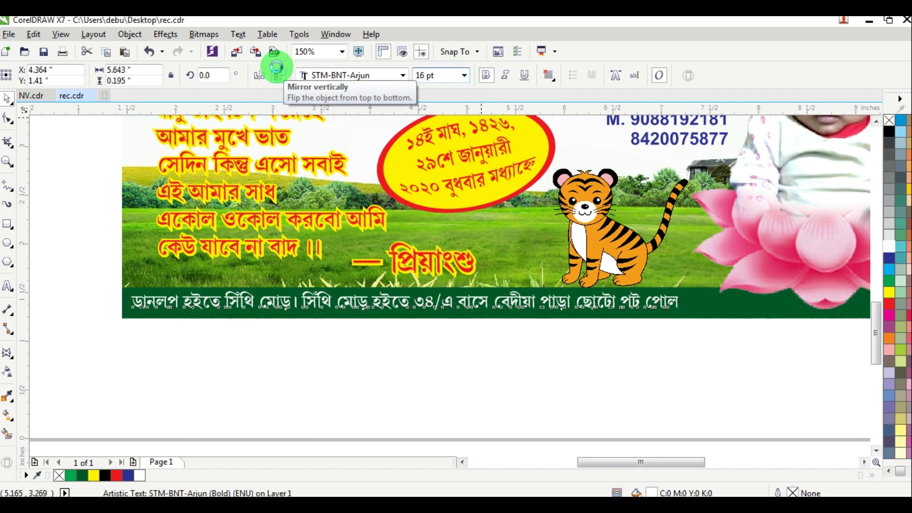
key("Return")
left_click_drag(699, 300, 707, 309)
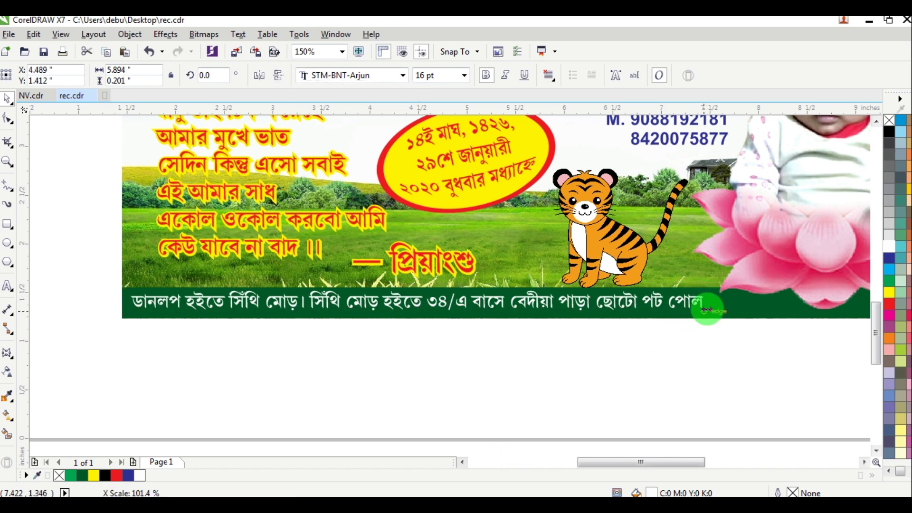
left_click(693, 391)
scroll(694, 391, "down", 5)
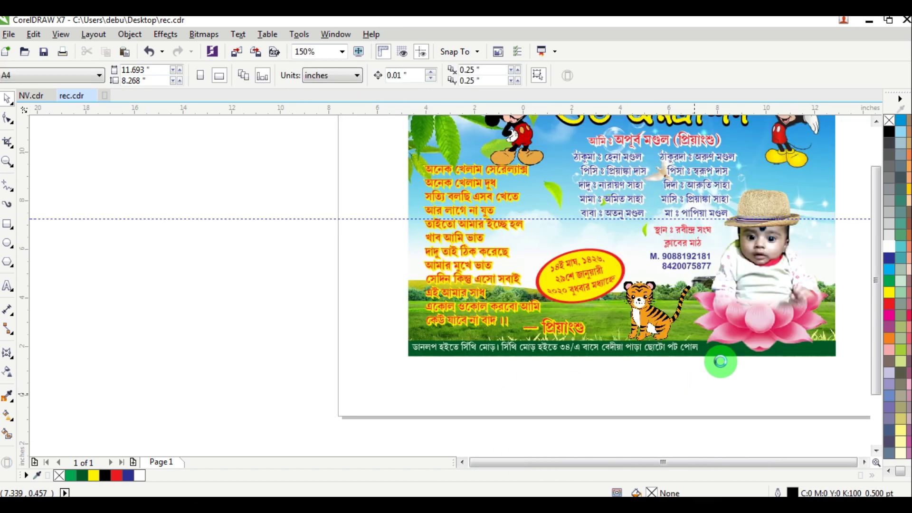
scroll(754, 287, "up", 3)
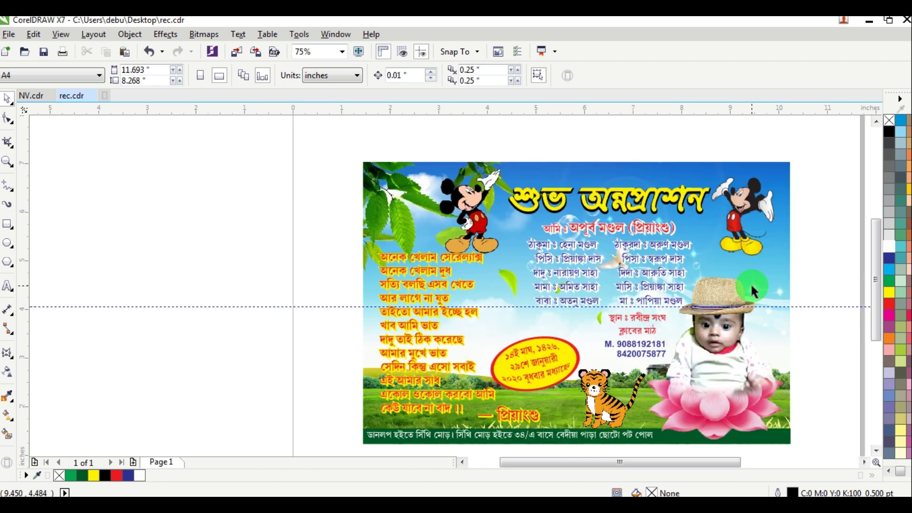